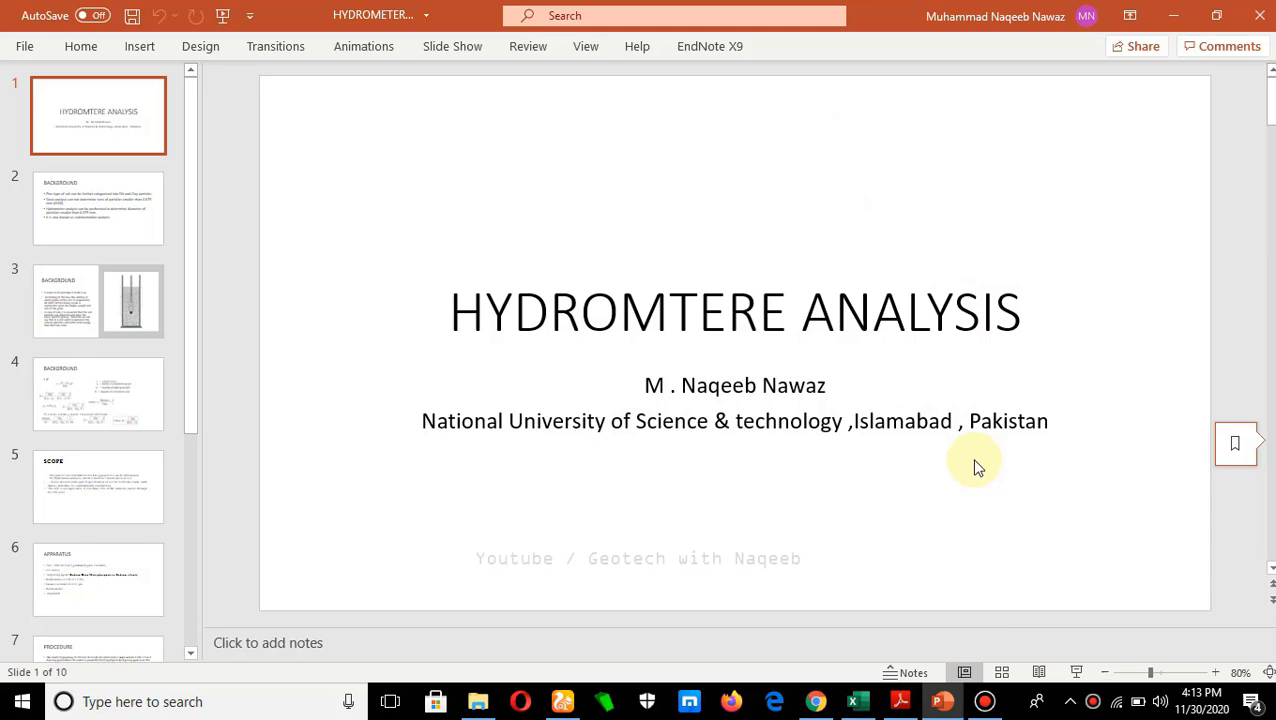
Review the hydrometer analysis slides from the title through the background, scope and apparatus.
scroll(978, 467, down, 1)
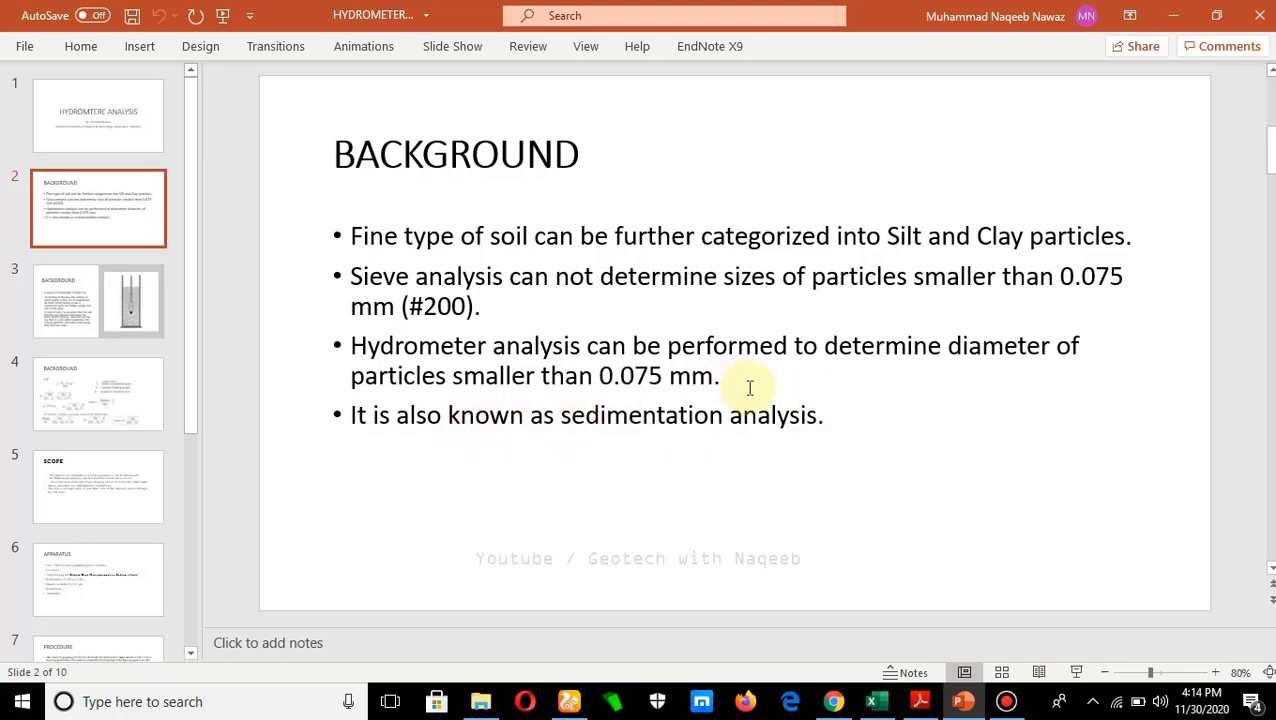
scroll(754, 405, down, 1)
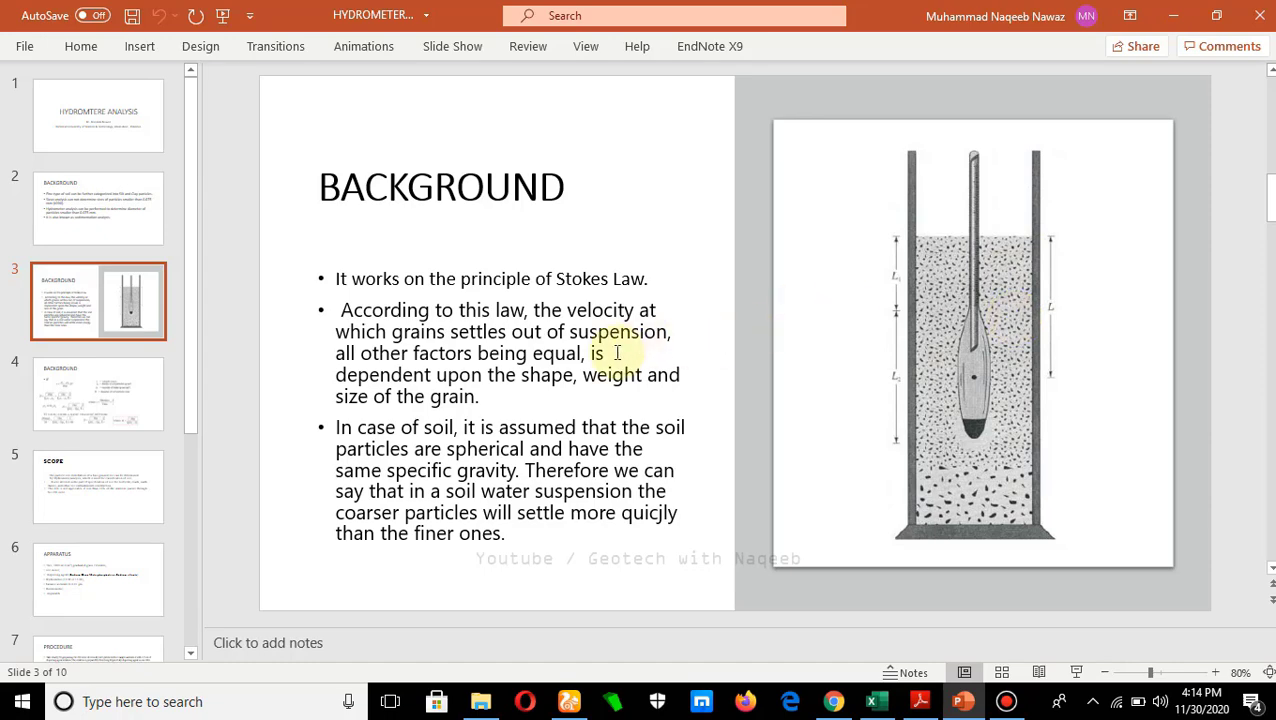
scroll(617, 353, down, 1)
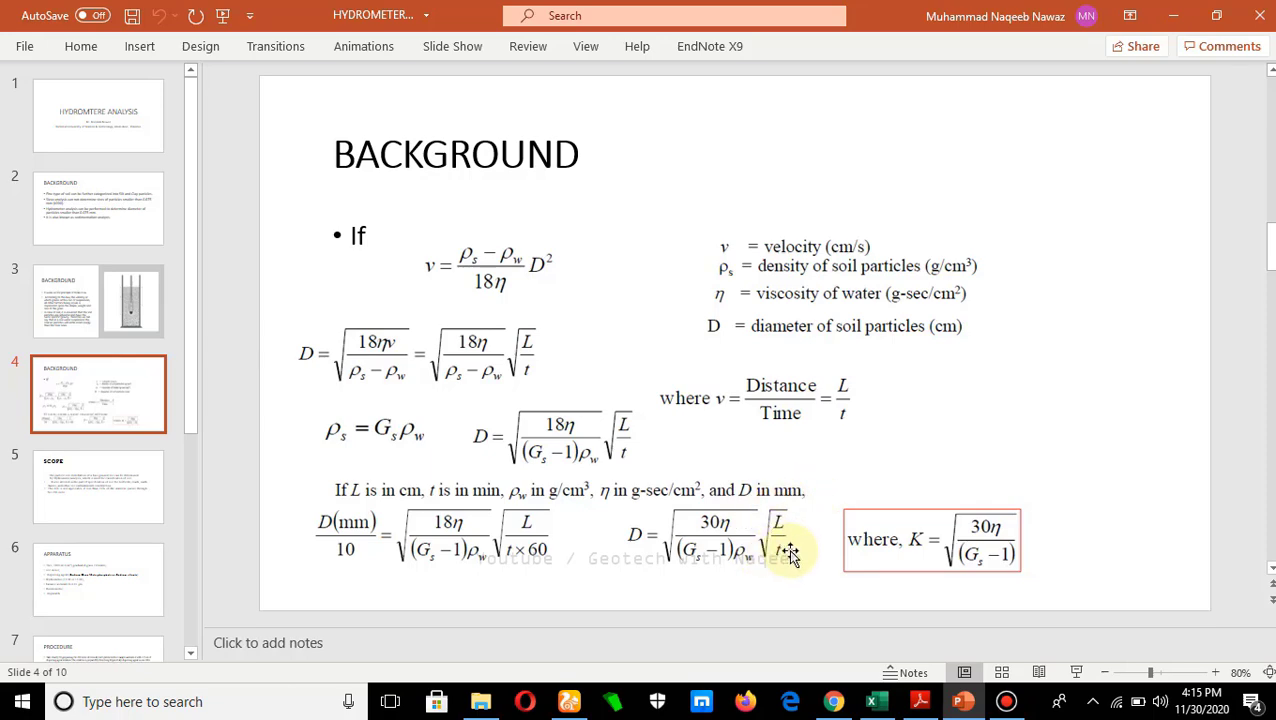
scroll(757, 562, down, 1)
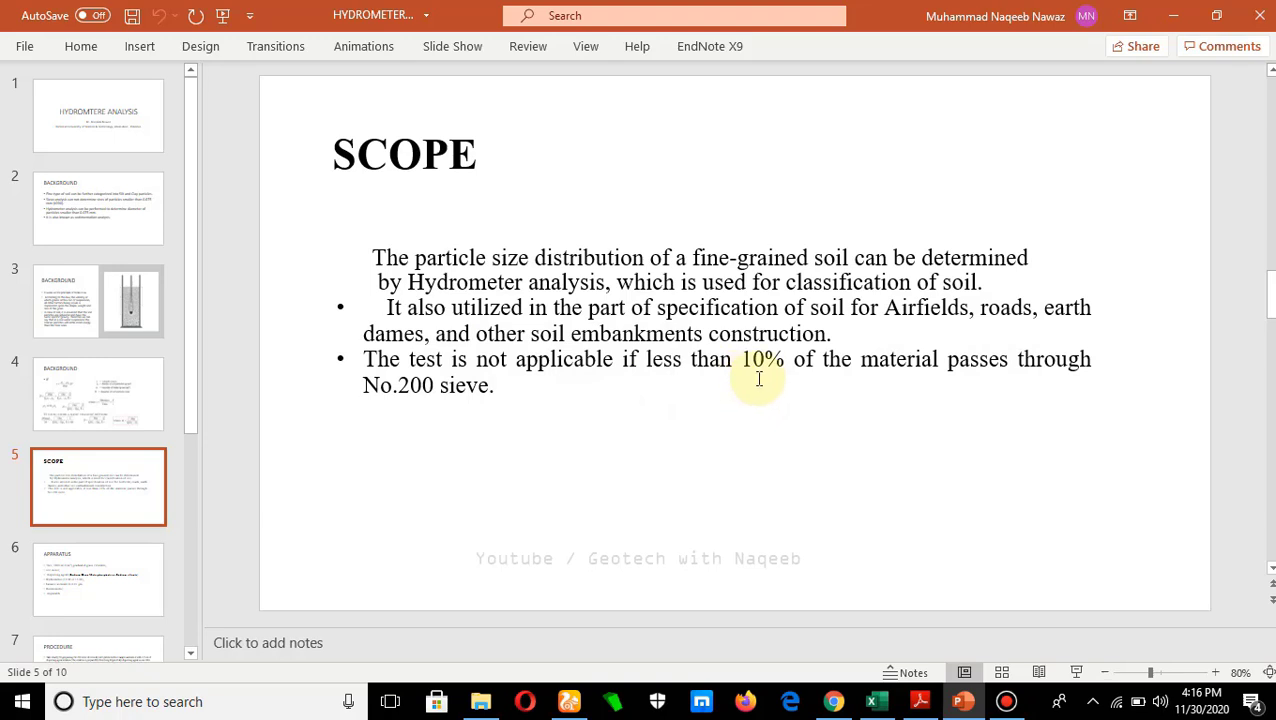
scroll(759, 378, down, 1)
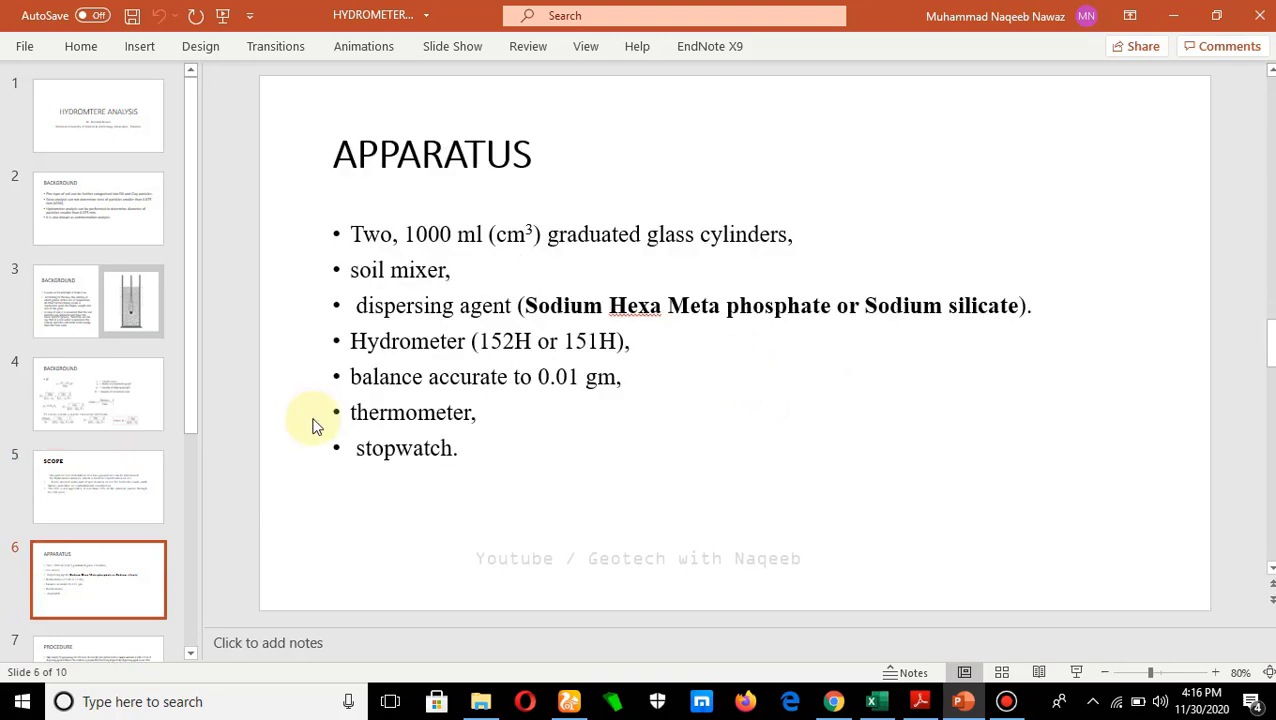
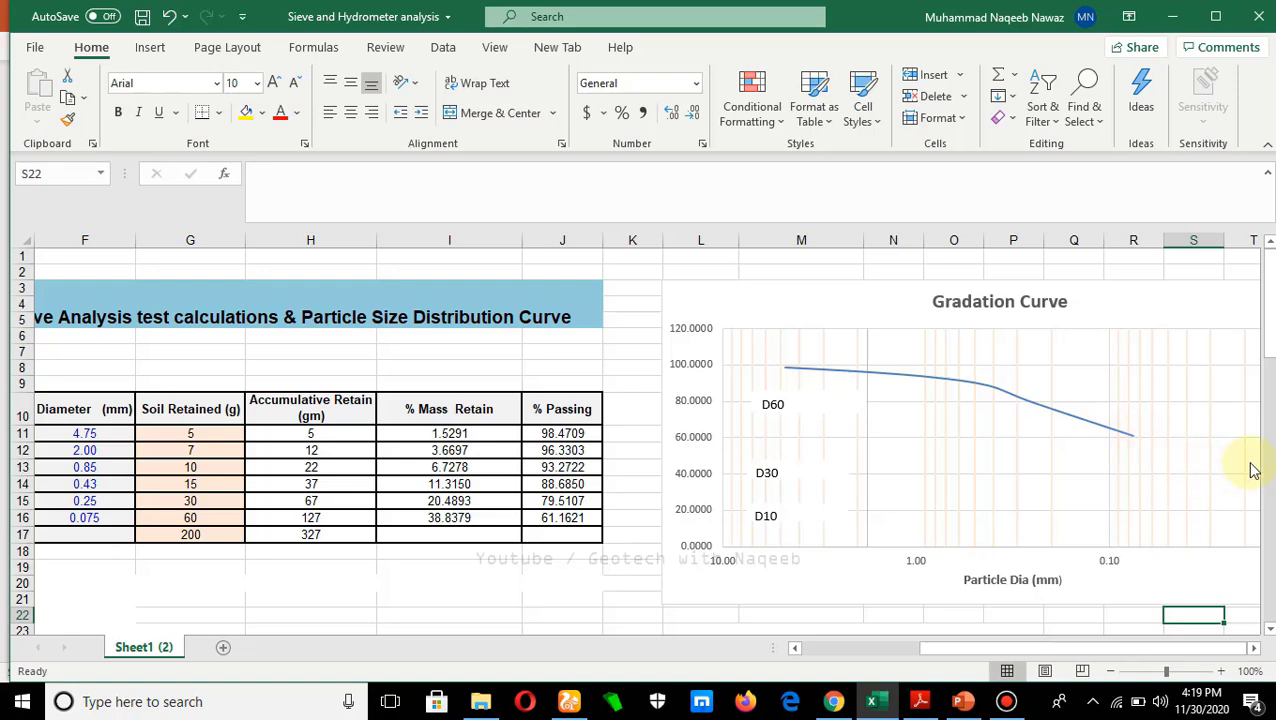
Examine the worksheet's sieve table, hydrometer input parameters, time and temperature readings, and the symbol definitions with the K and D formulas.
drag(1070, 655, 931, 612)
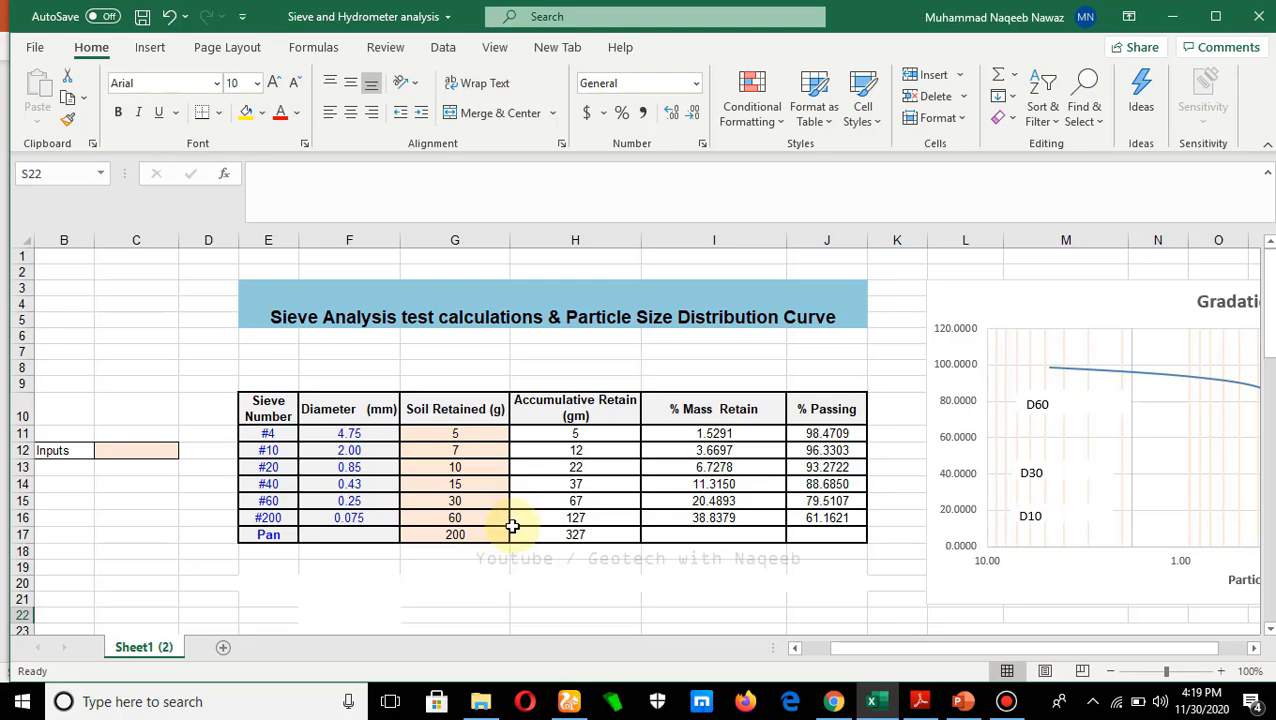
scroll(425, 572, down, 7)
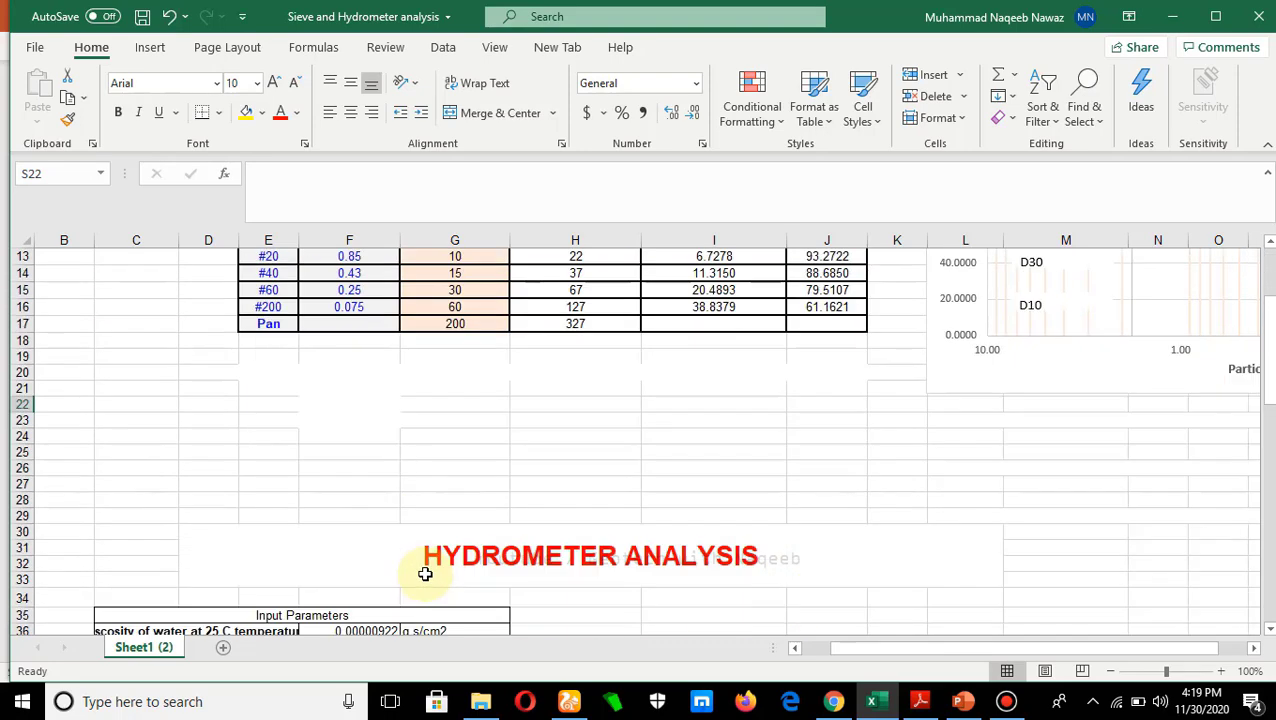
scroll(425, 572, down, 3)
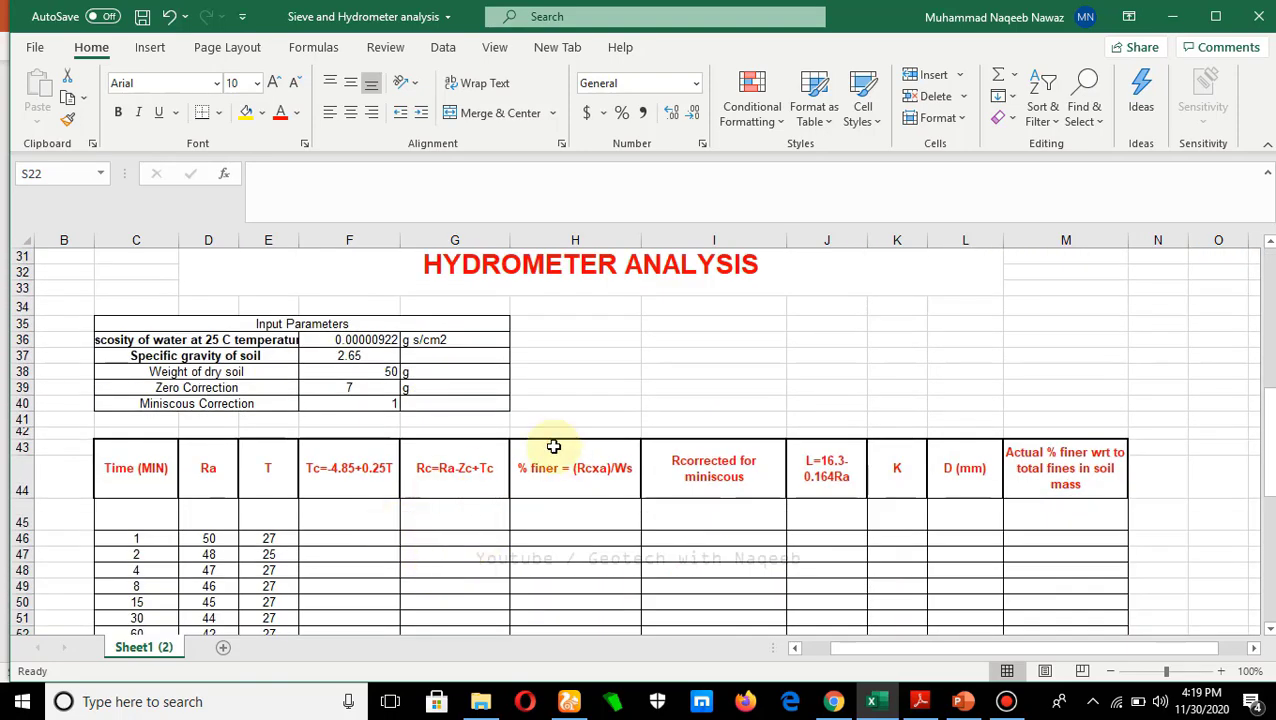
click(105, 340)
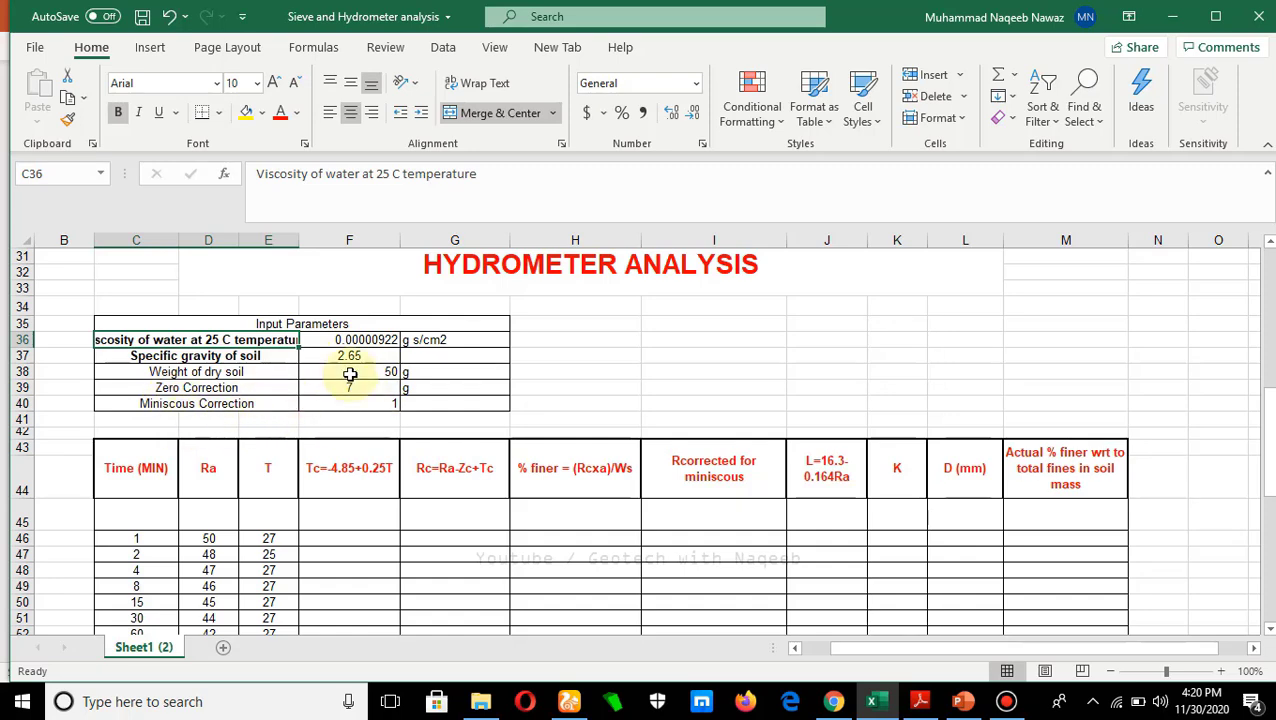
scroll(253, 487, down, 3)
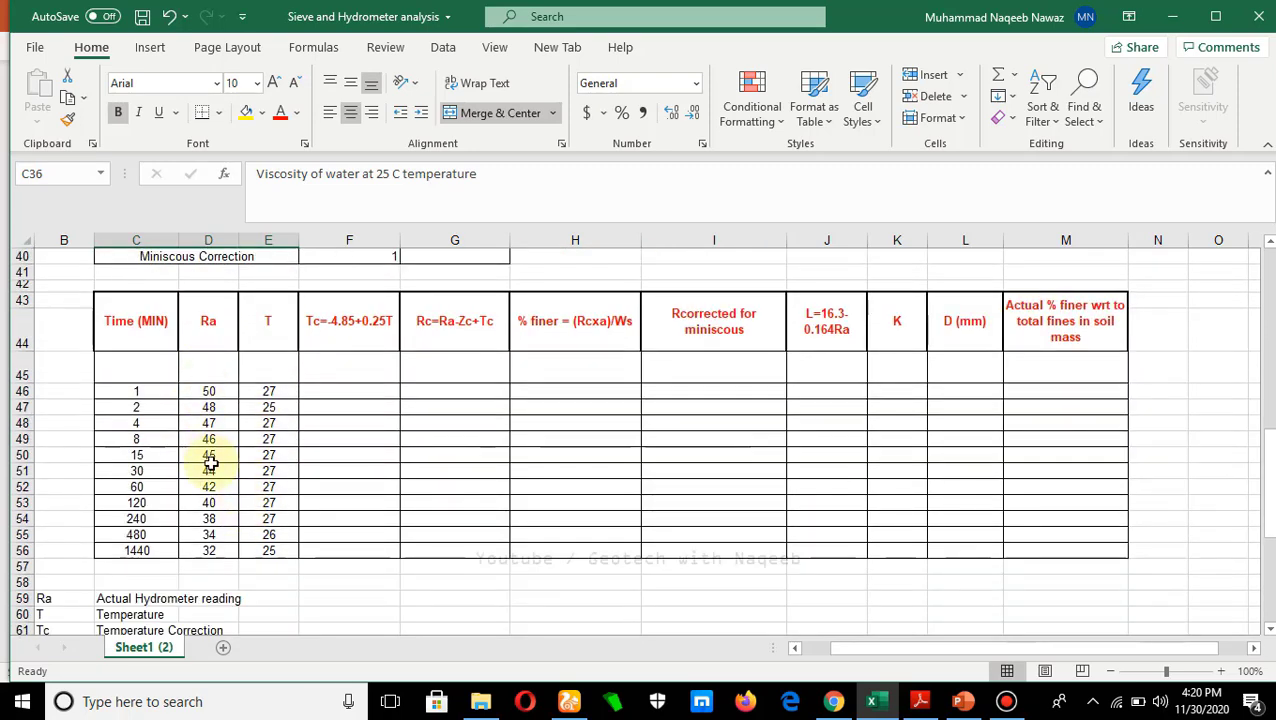
scroll(210, 450, down, 3)
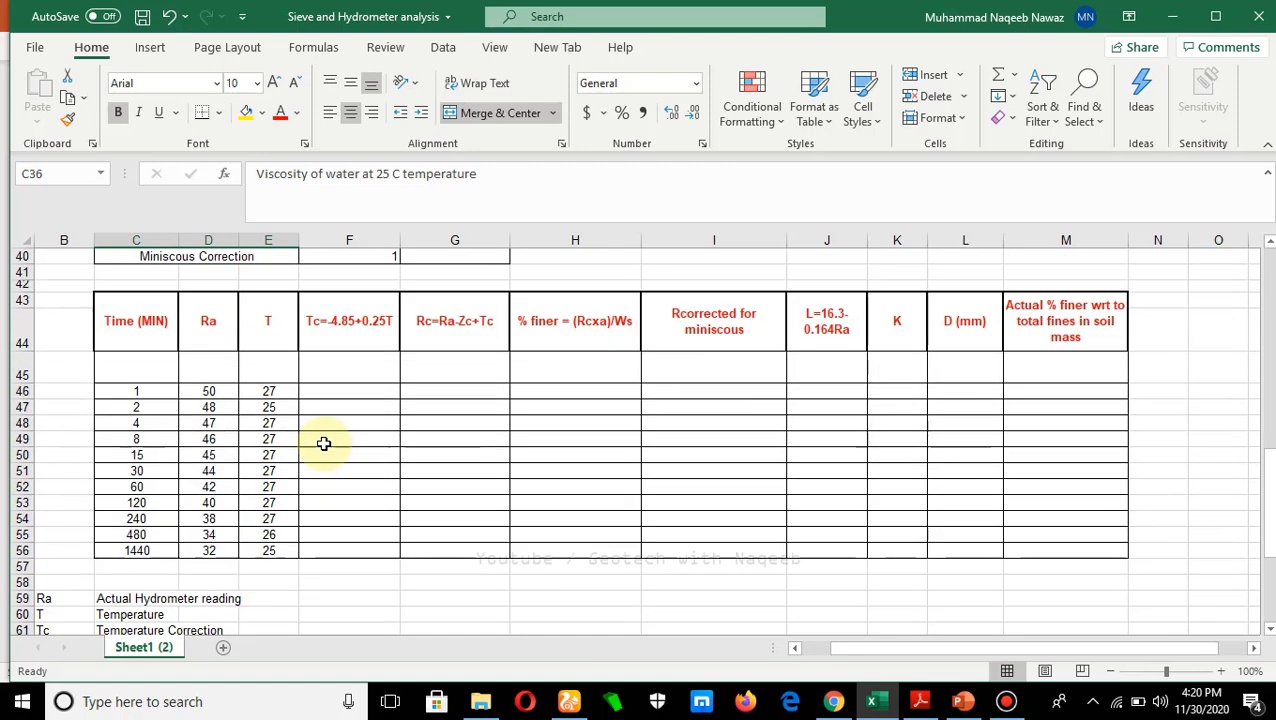
scroll(324, 443, up, 3)
scroll(324, 443, up, 1)
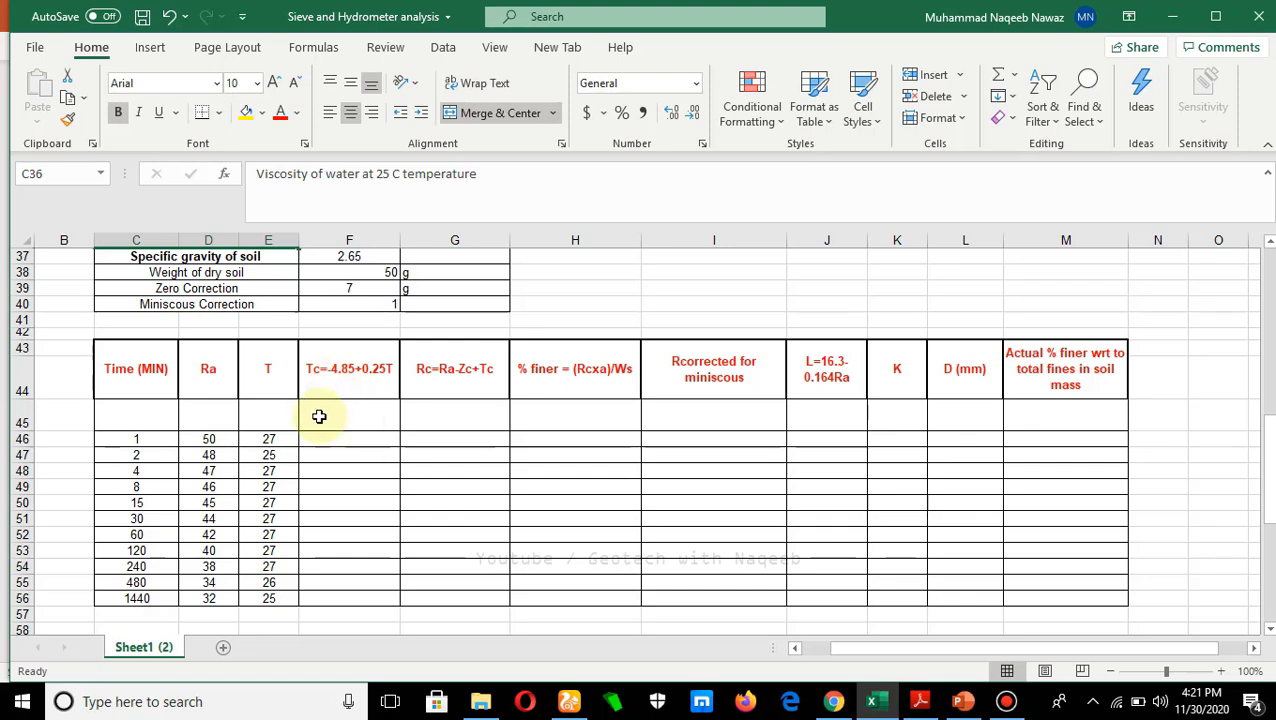
scroll(319, 416, down, 7)
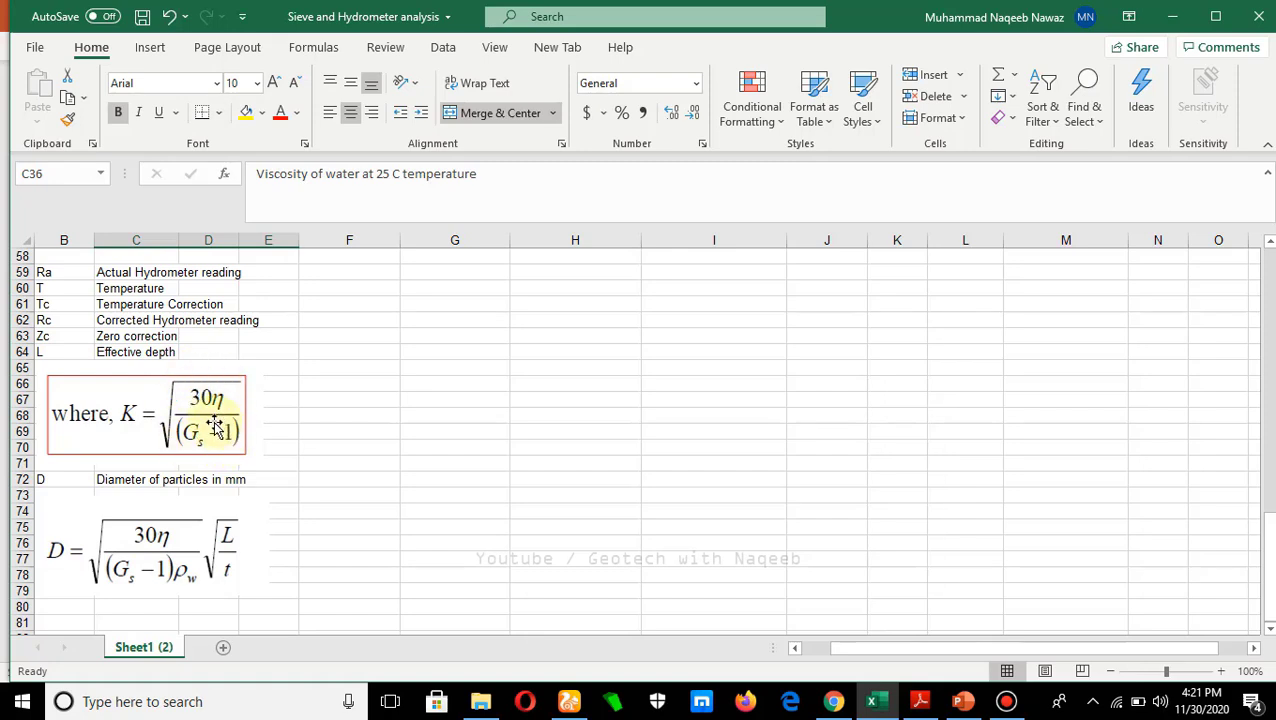
scroll(215, 428, up, 1)
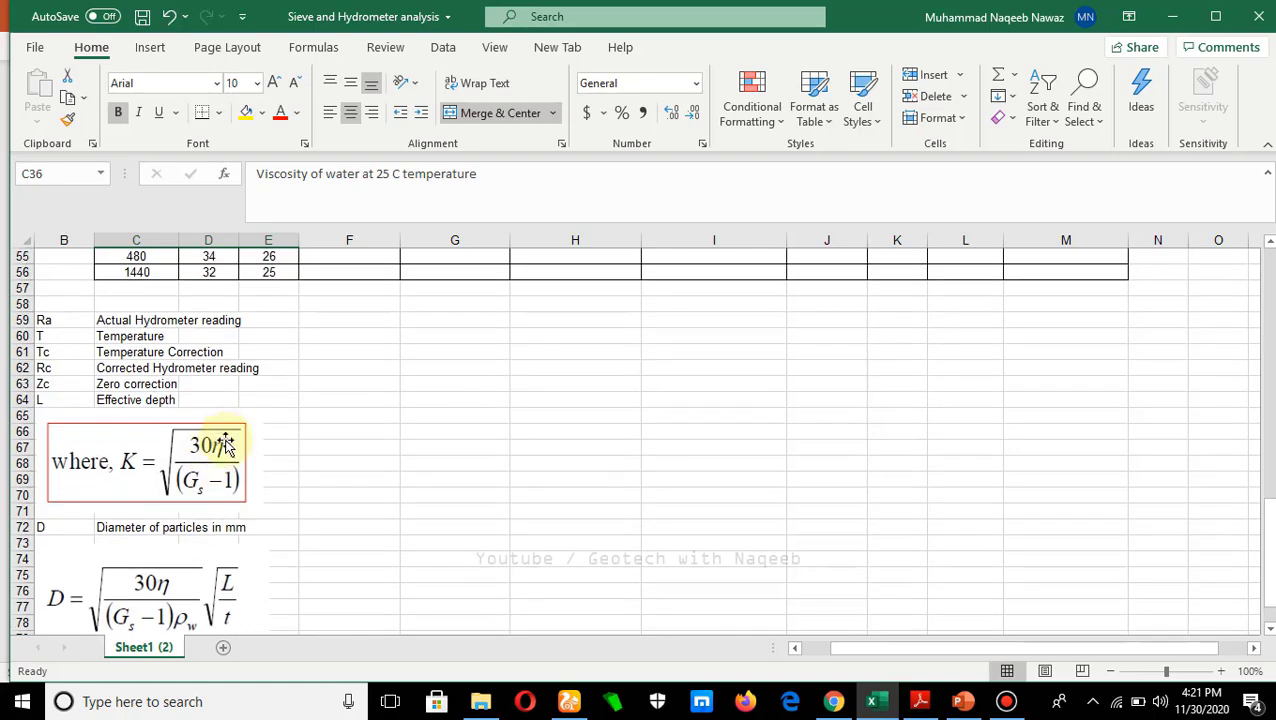
scroll(300, 450, down, 2)
scroll(323, 448, up, 7)
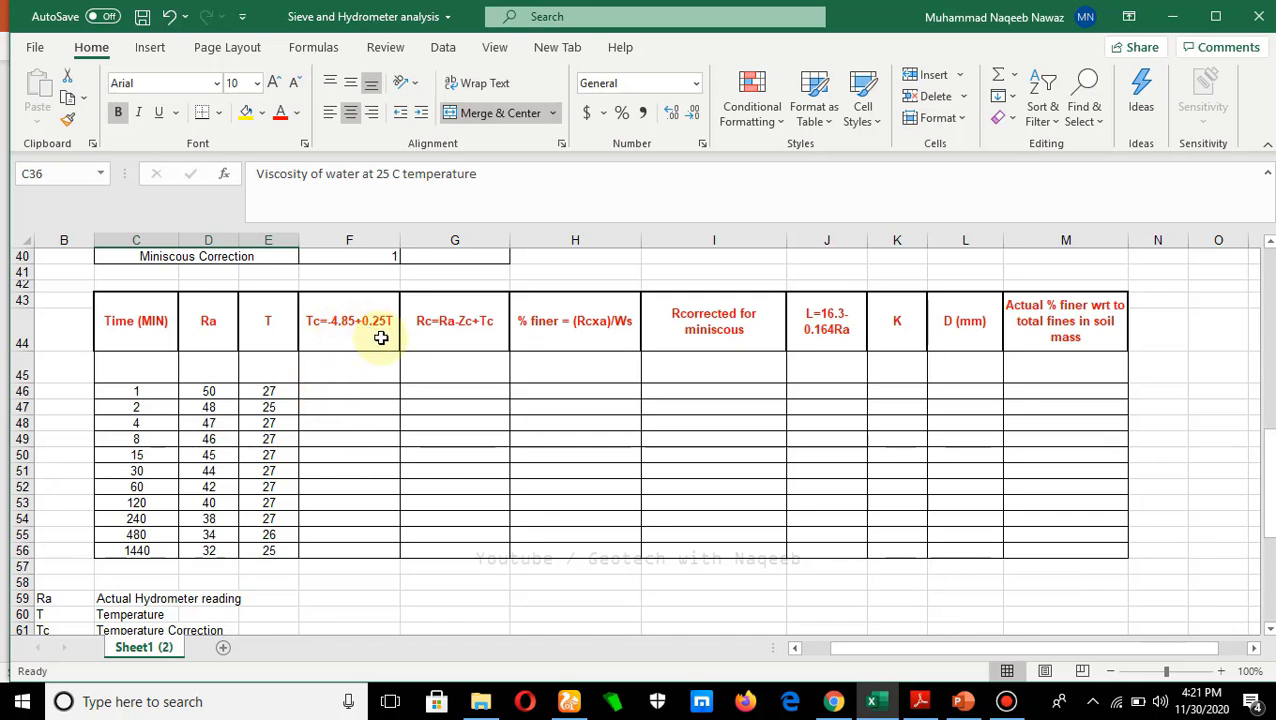
Try to enter the temperature correction formula in cell F46 as =-4.85+0.25 with a reference to the temperature in E46.
click(318, 392)
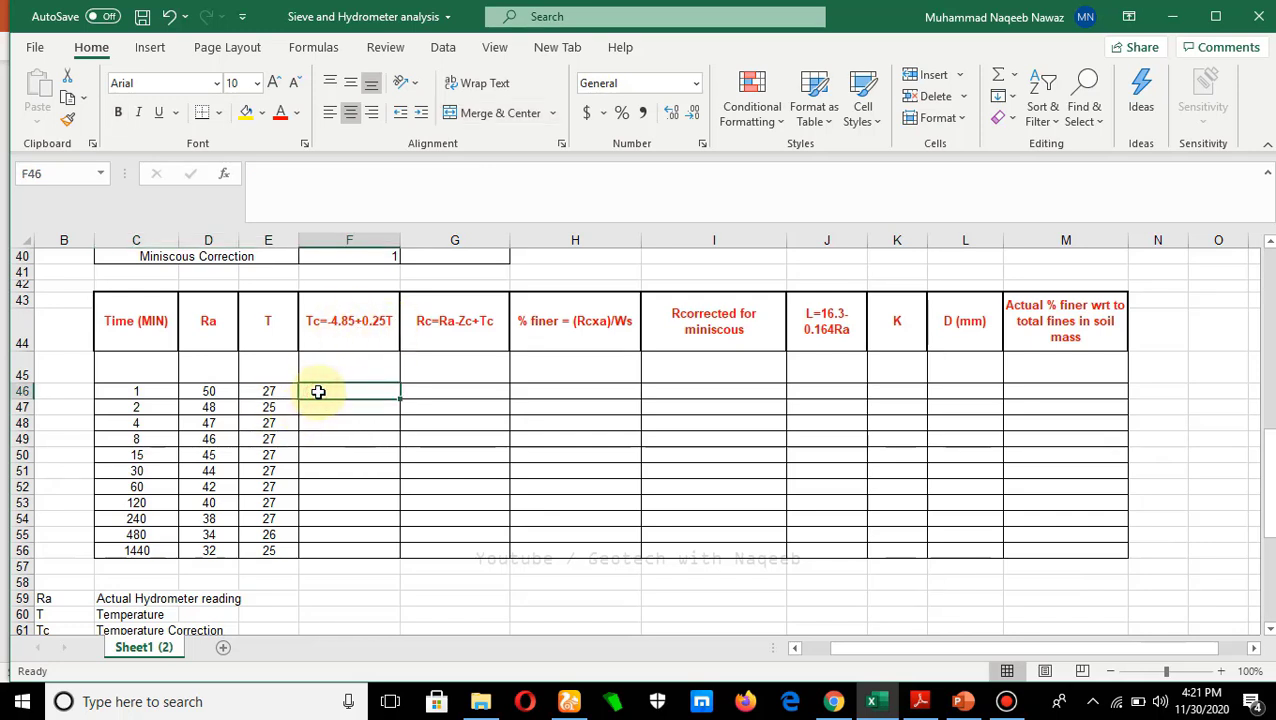
double_click(318, 392)
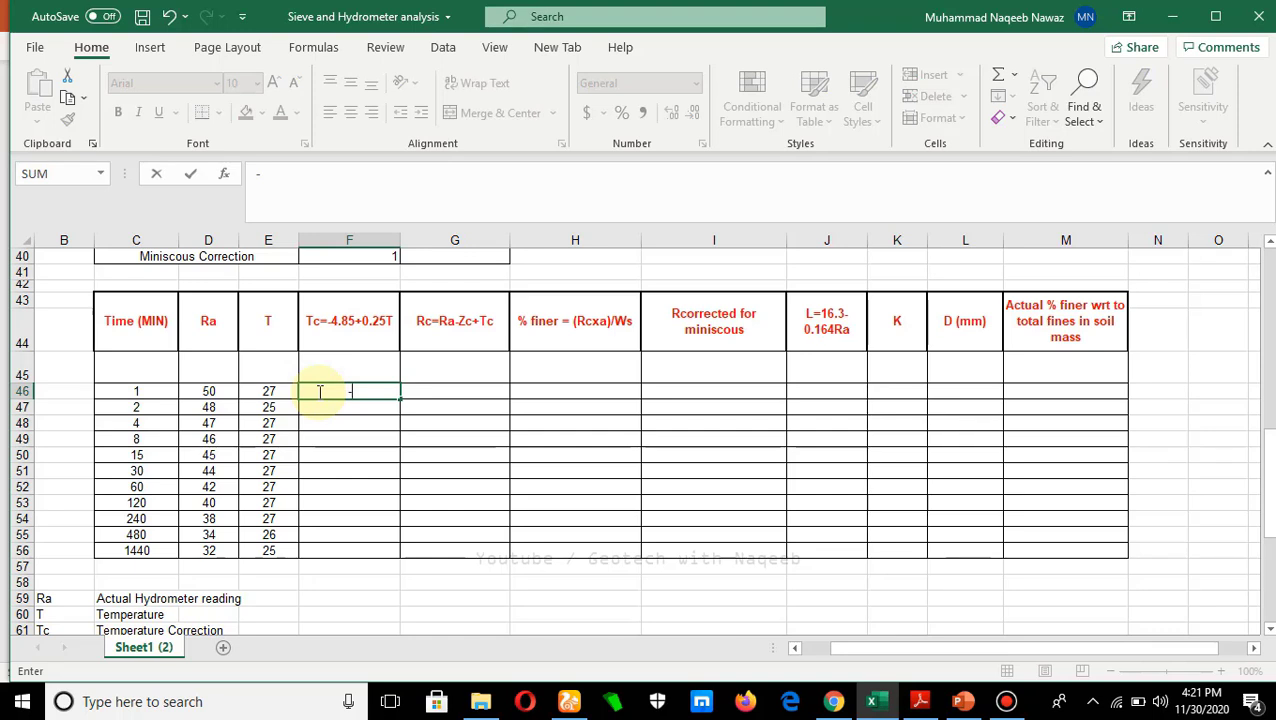
text(=-4.85+0.25)
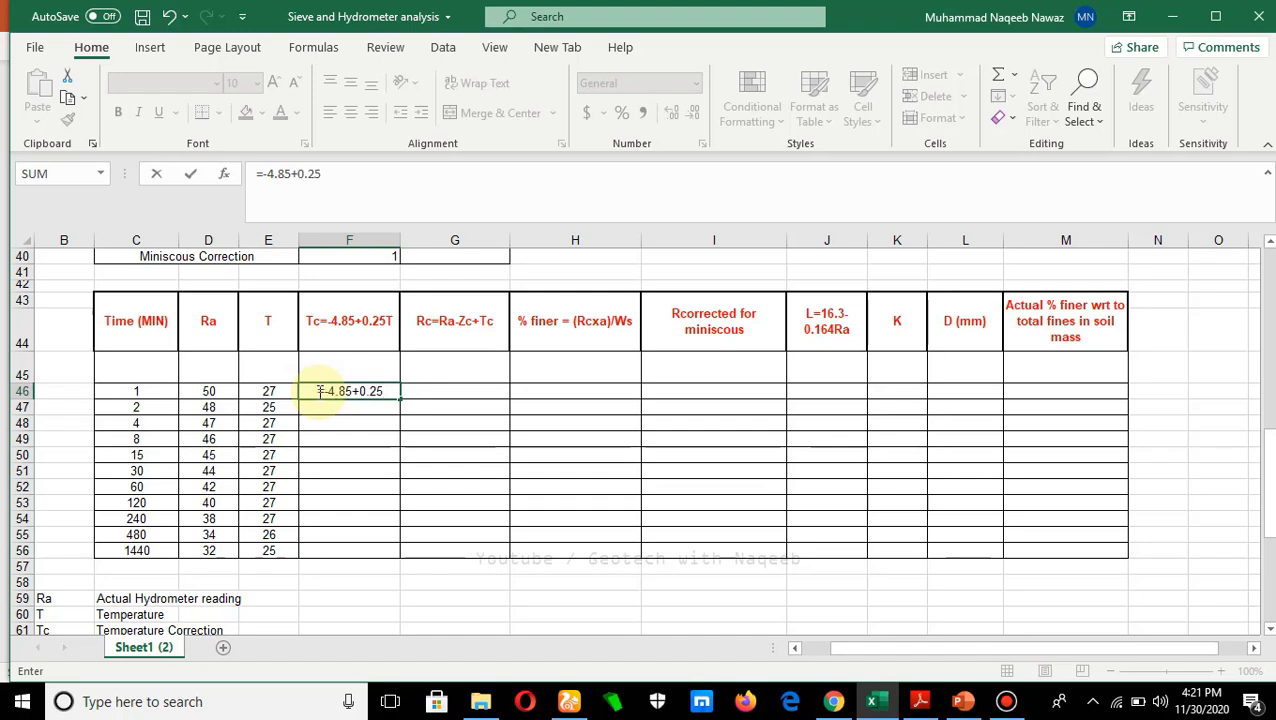
click(268, 391)
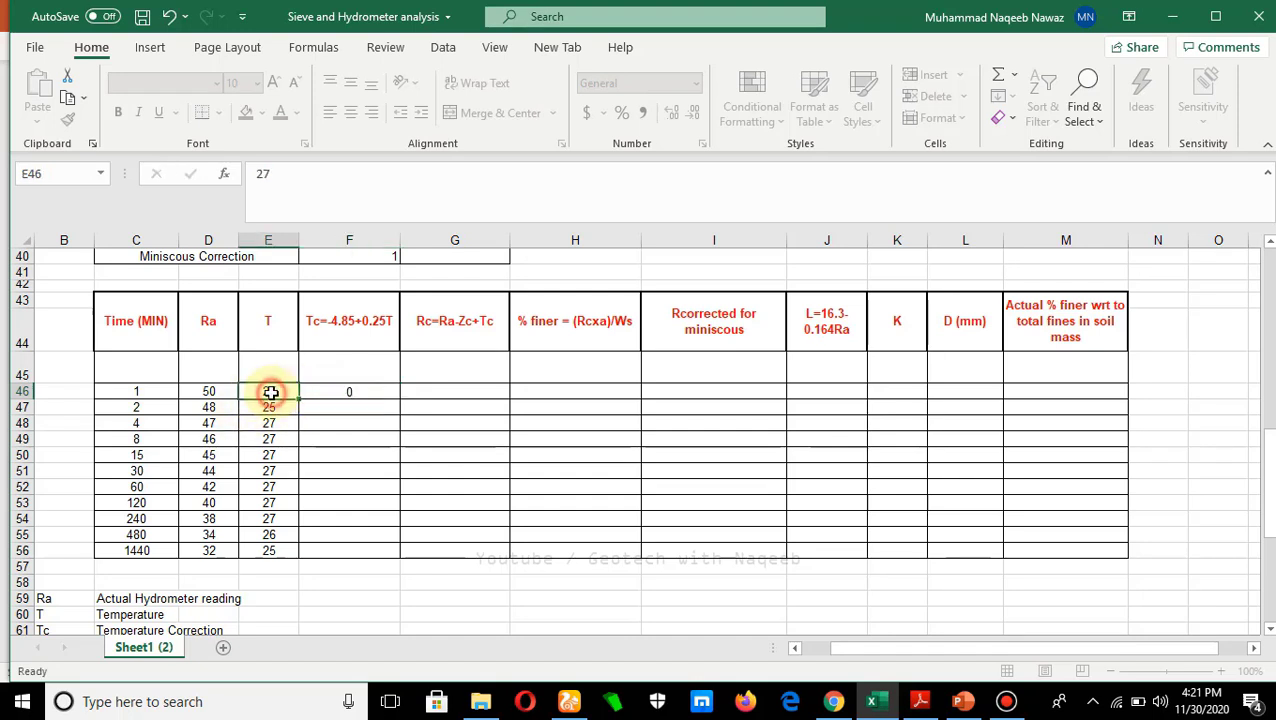
click(327, 391)
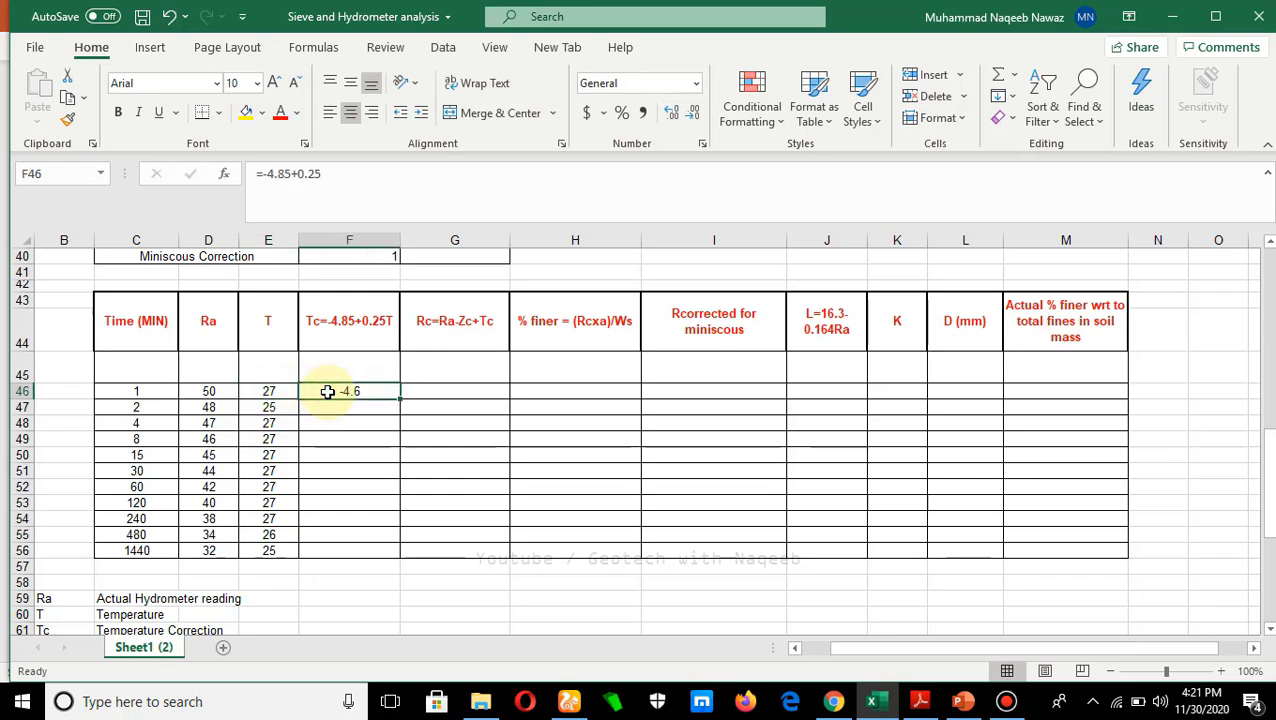
click(330, 173)
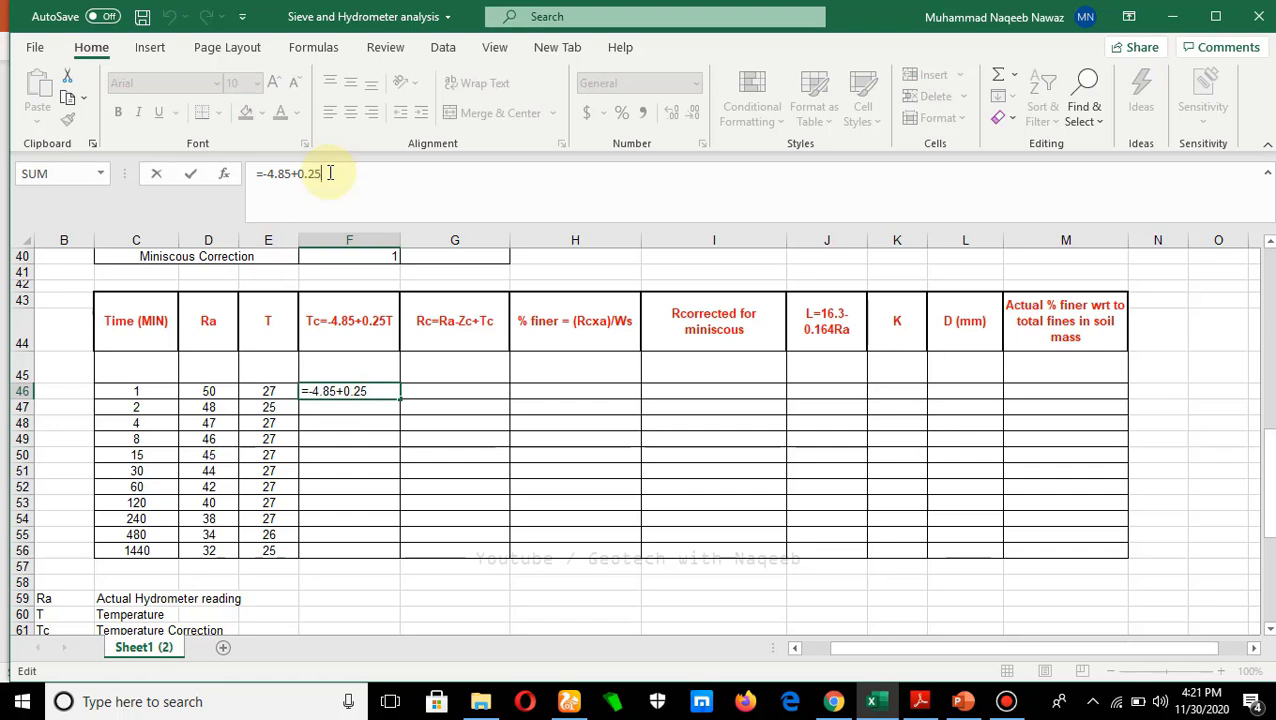
click(268, 391)
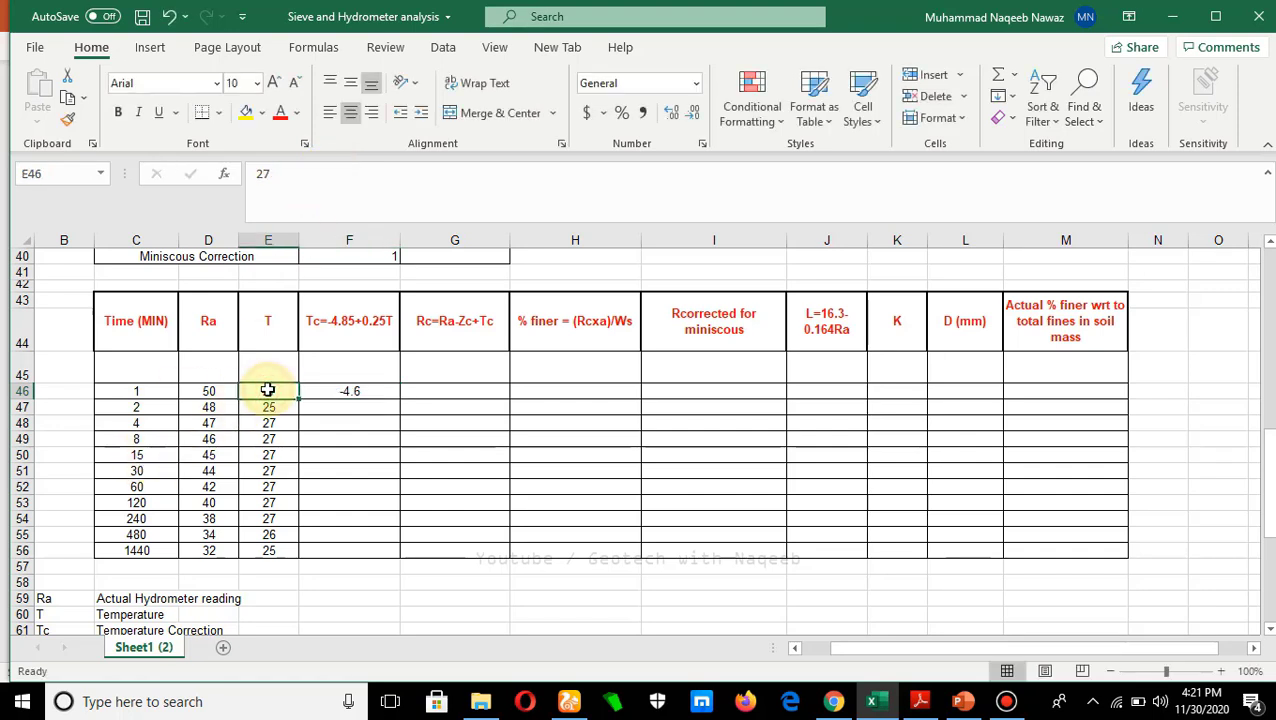
Set cell F46 to the temperature correction formula =-4.85+0.25*E46.
click(335, 391)
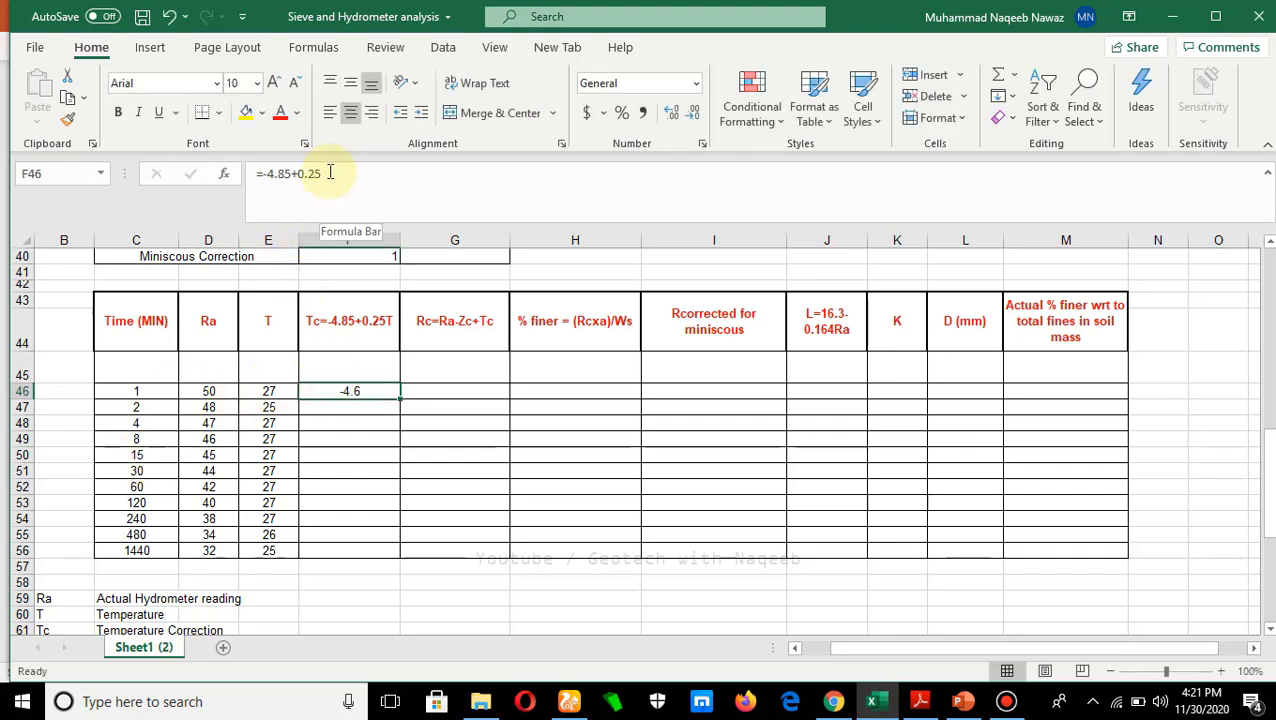
drag(327, 175, 274, 175)
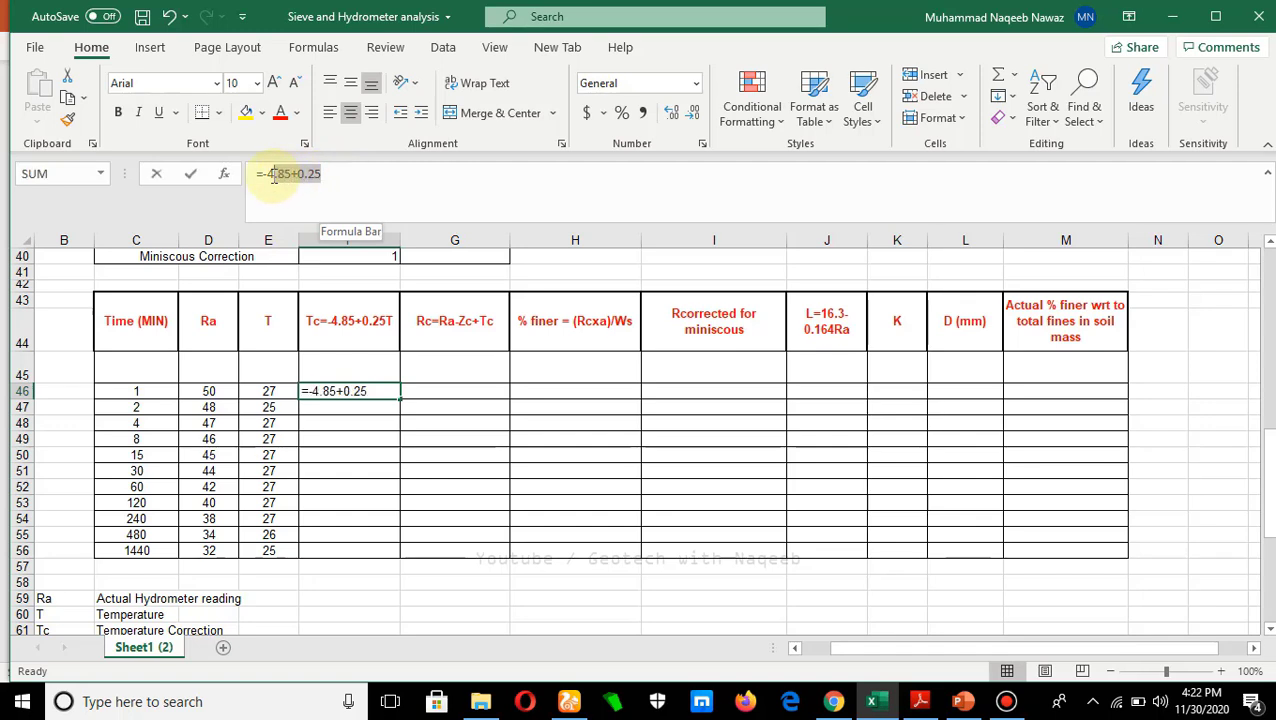
key(BackSpace)
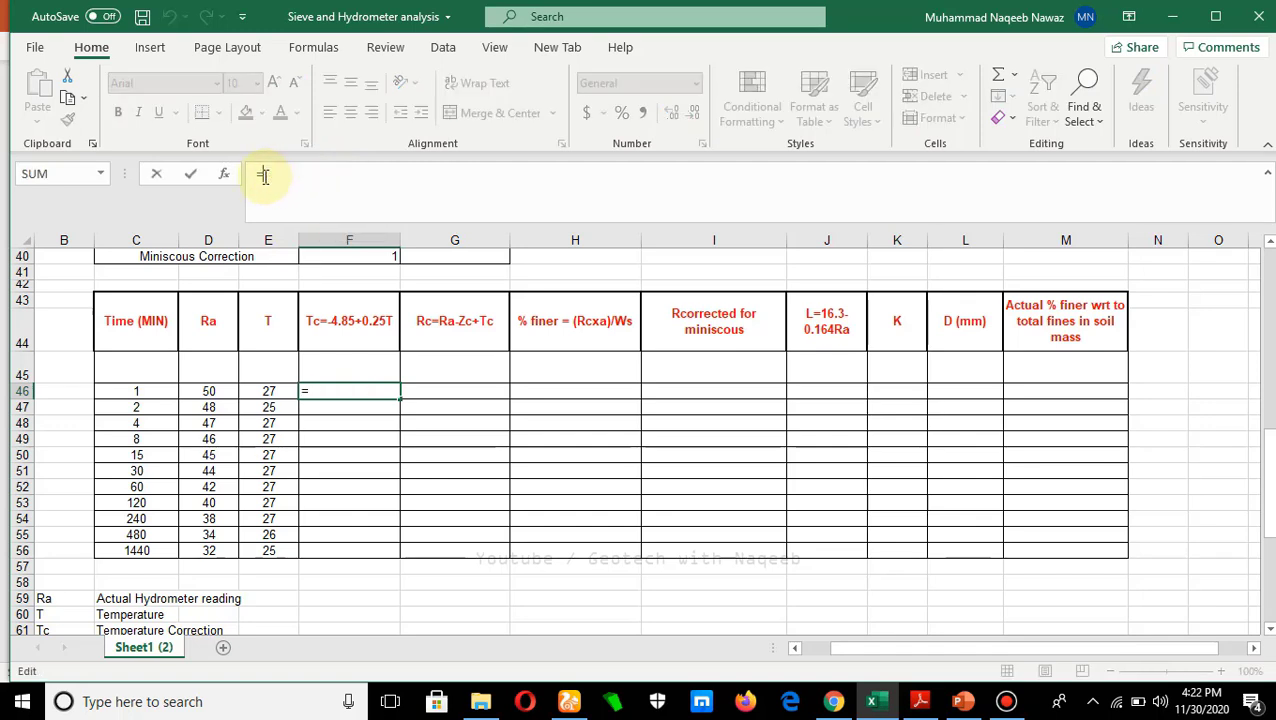
text(-4.85+)
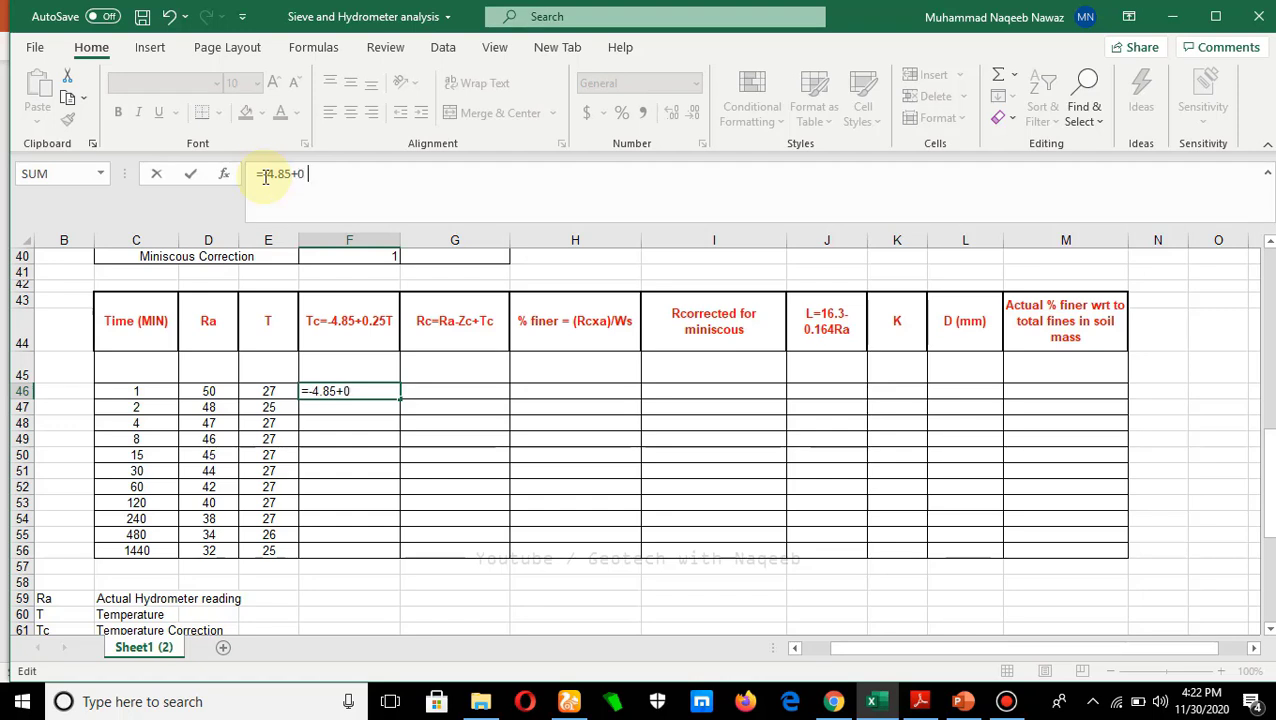
text(0.25*)
click(280, 392)
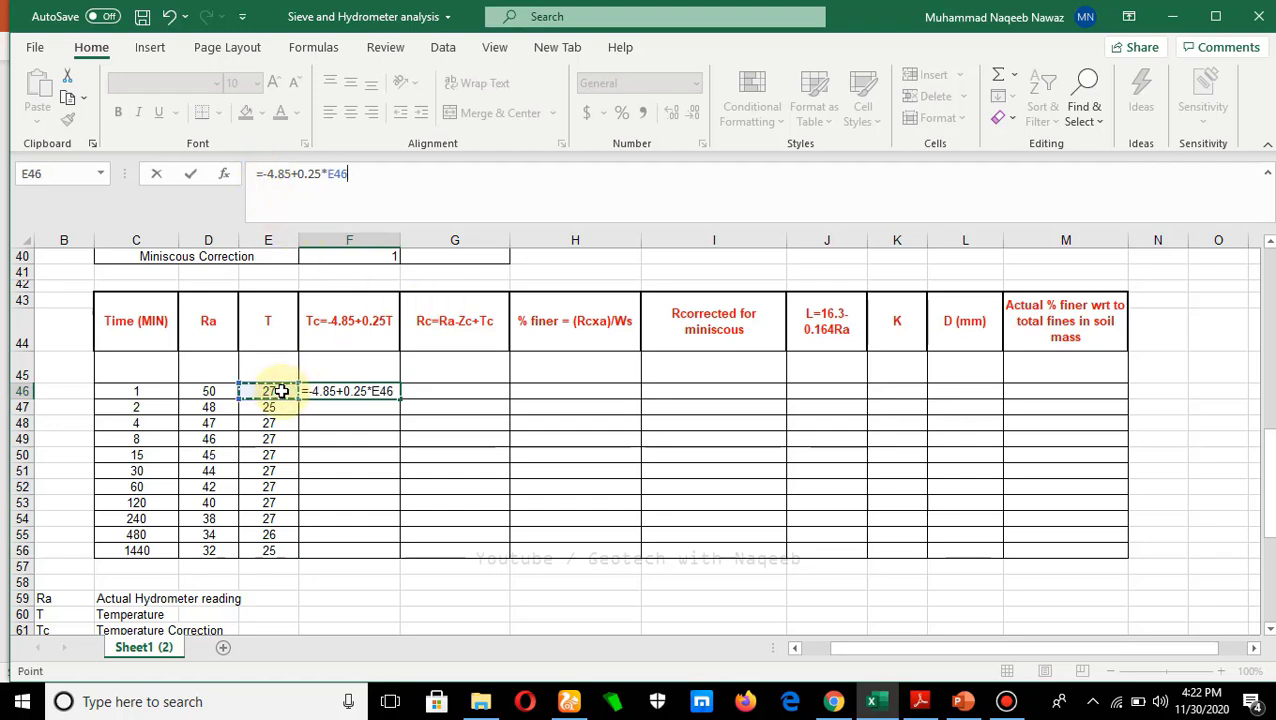
key(Return)
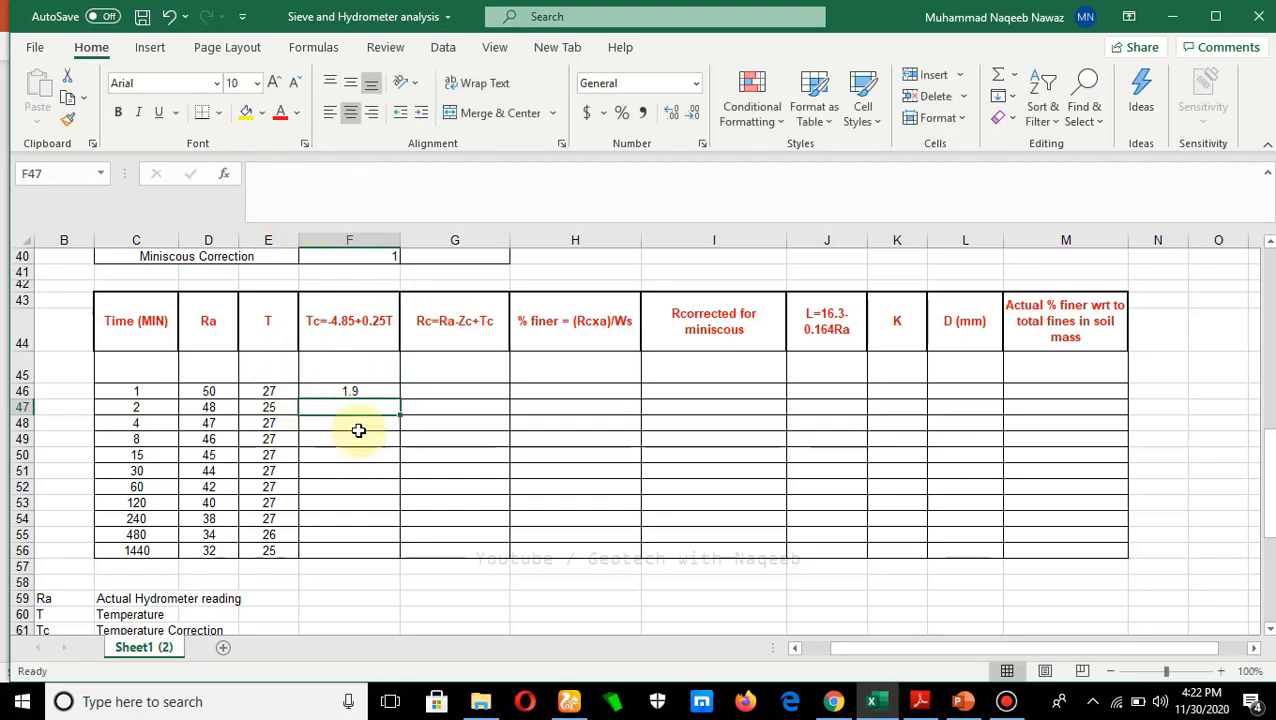
Fill the temperature correction formula from F46 down through F56 and check the formula in the last row.
click(366, 390)
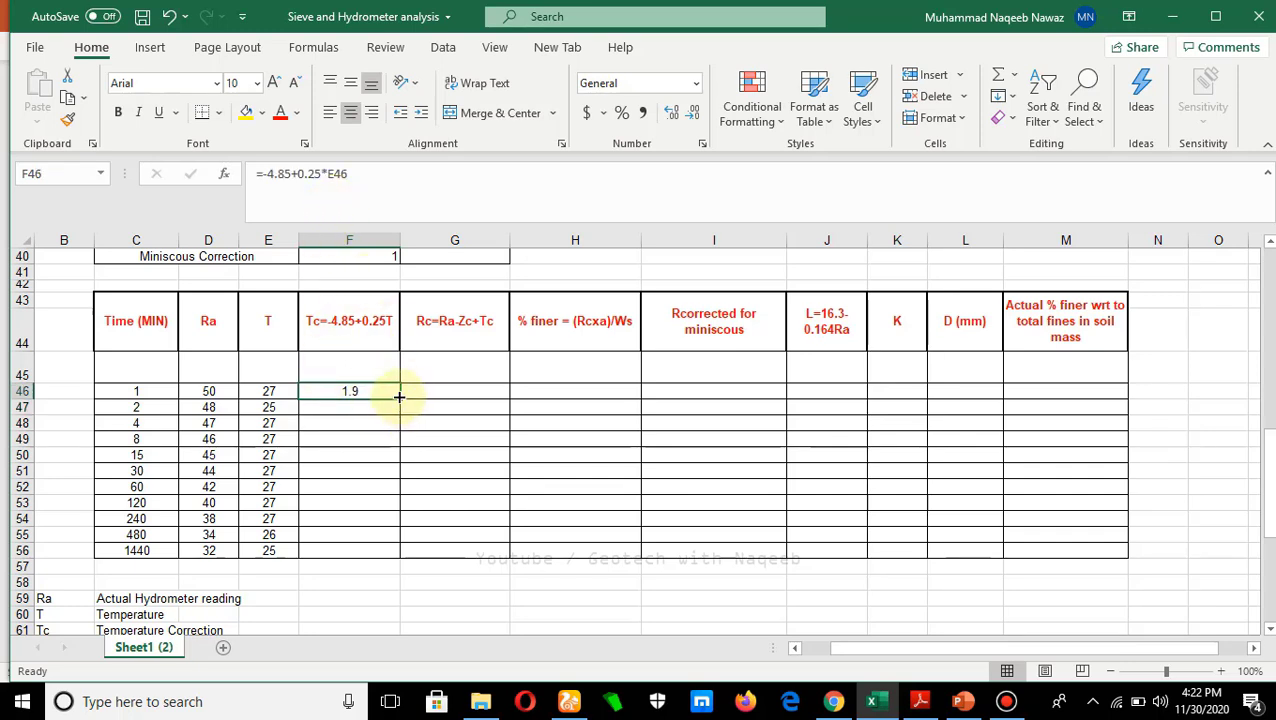
drag(399, 397, 399, 553)
double_click(385, 550)
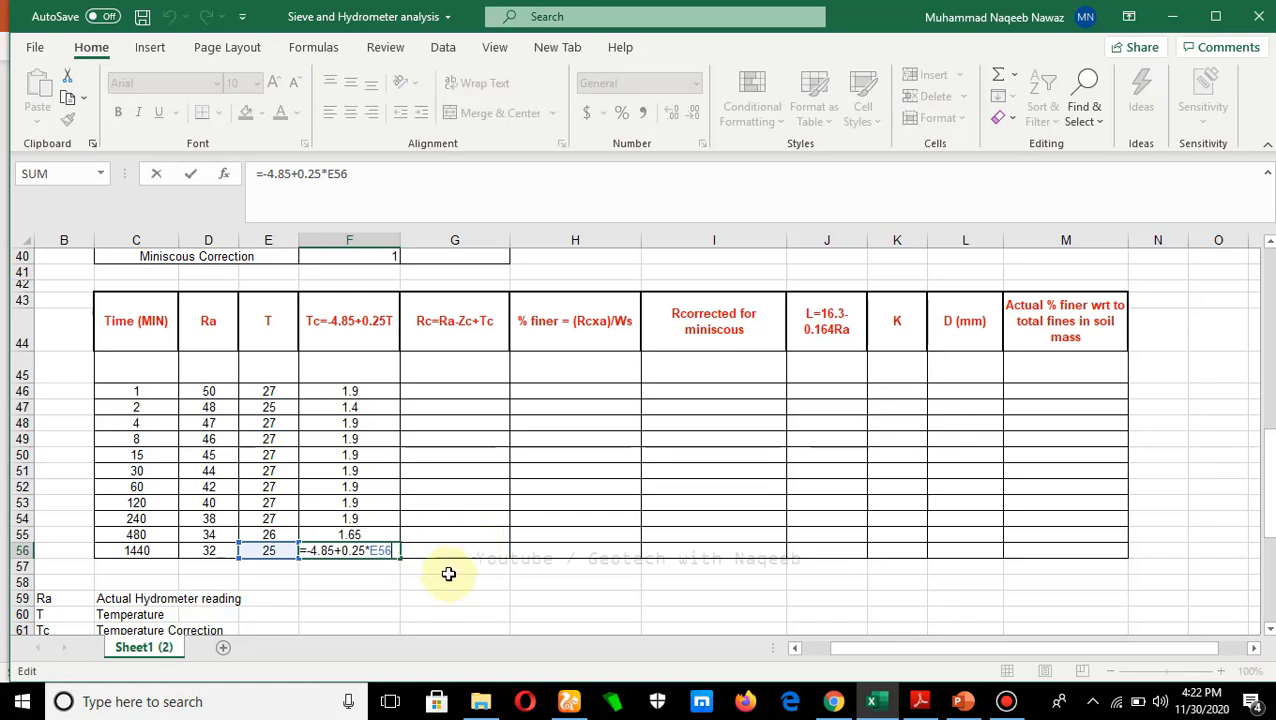
click(404, 586)
click(353, 551)
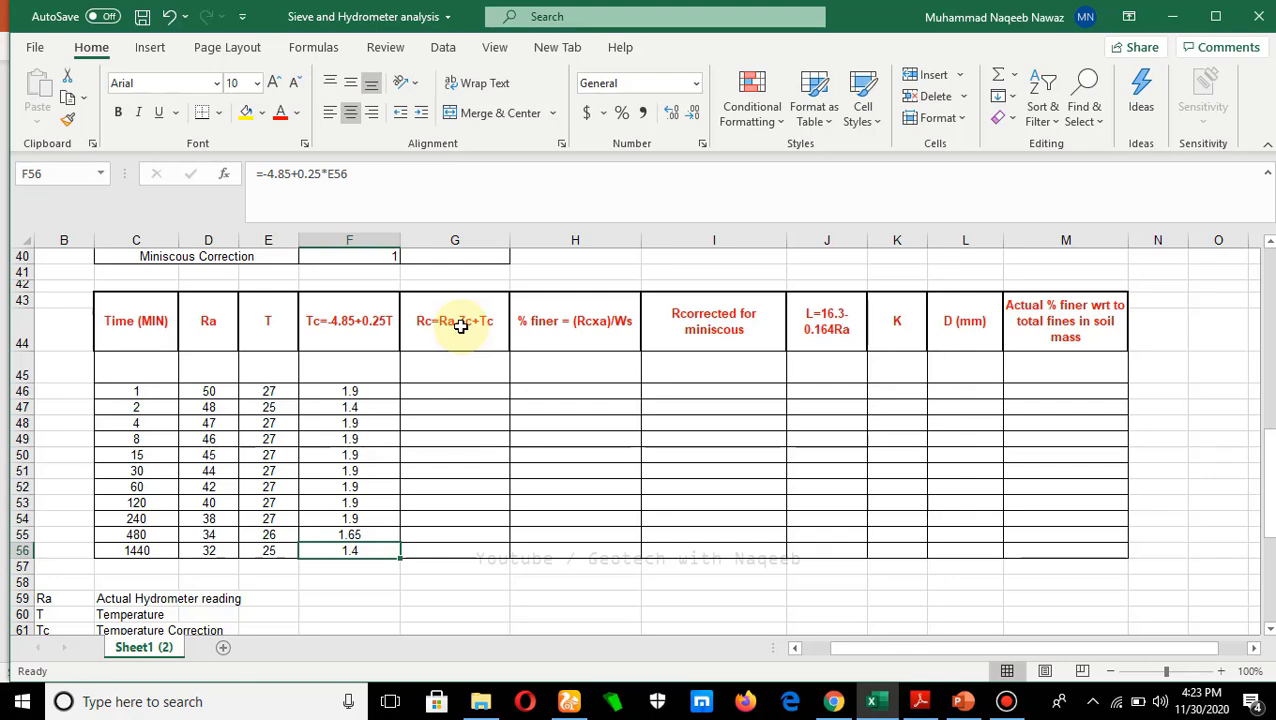
Set cell G46 to the corrected hydrometer reading formula =D46-F$39+F46, with the zero correction's row locked.
scroll(450, 322, up, 1)
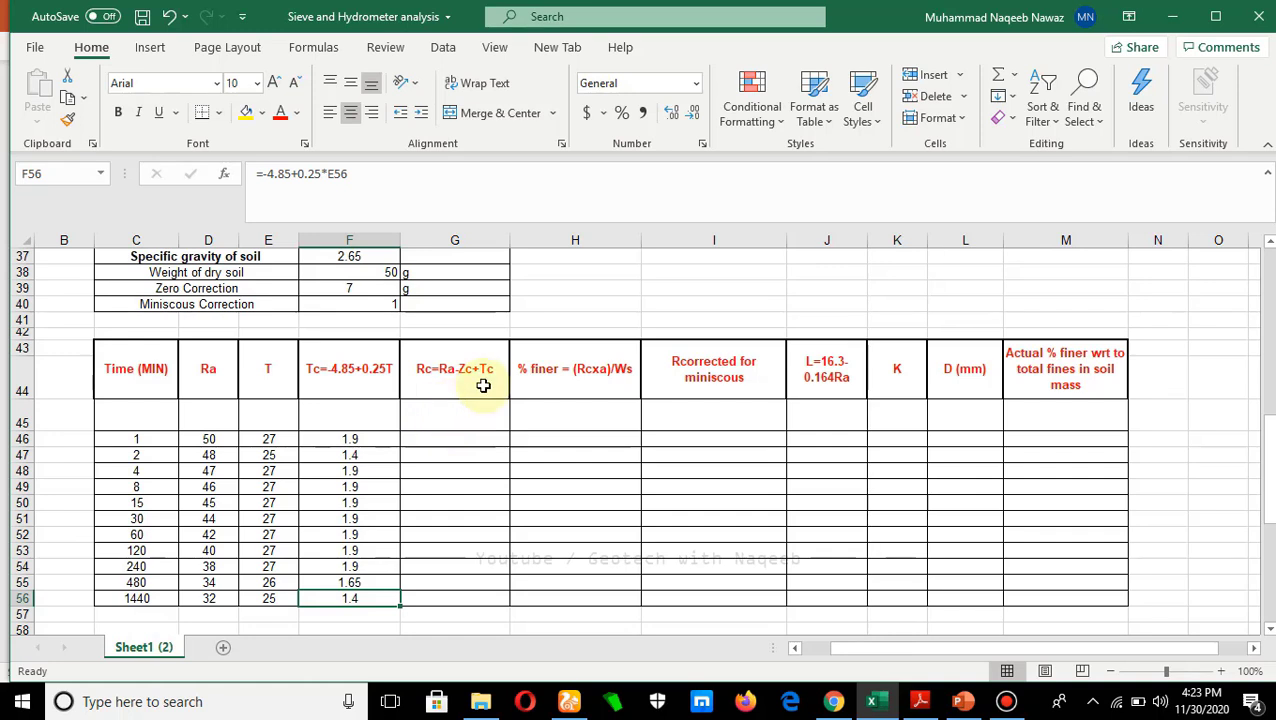
click(445, 439)
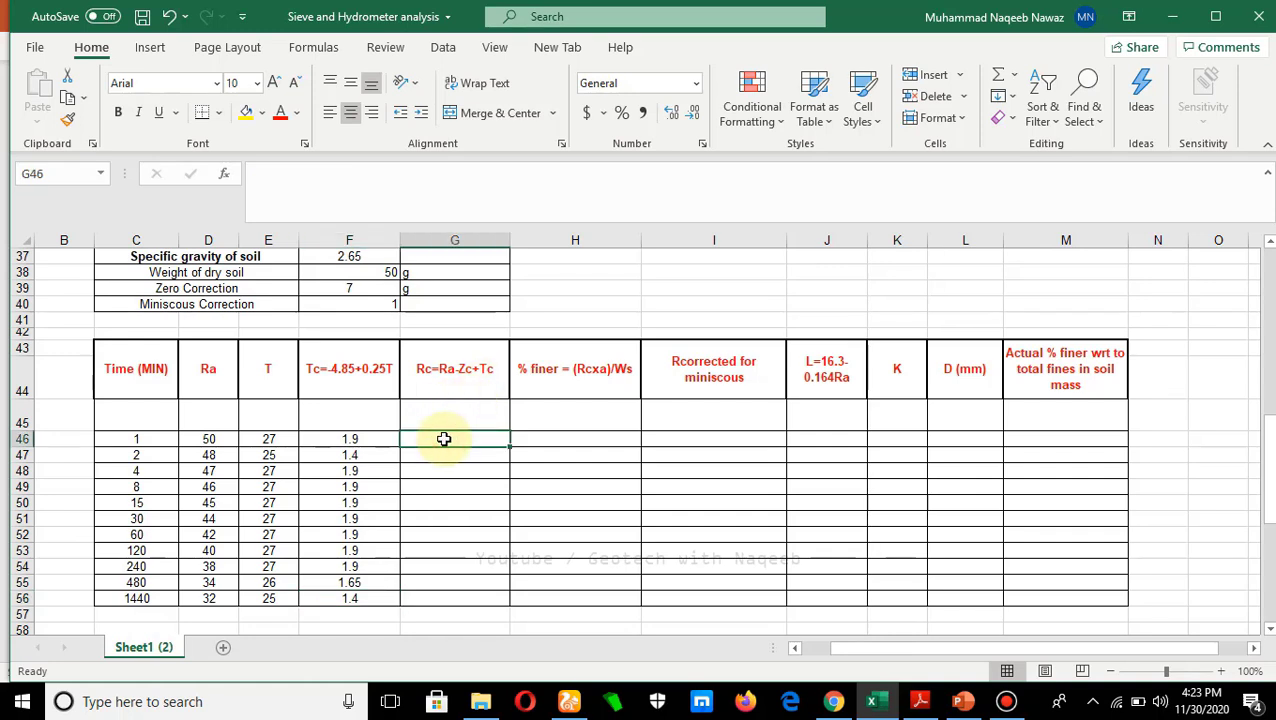
text(=)
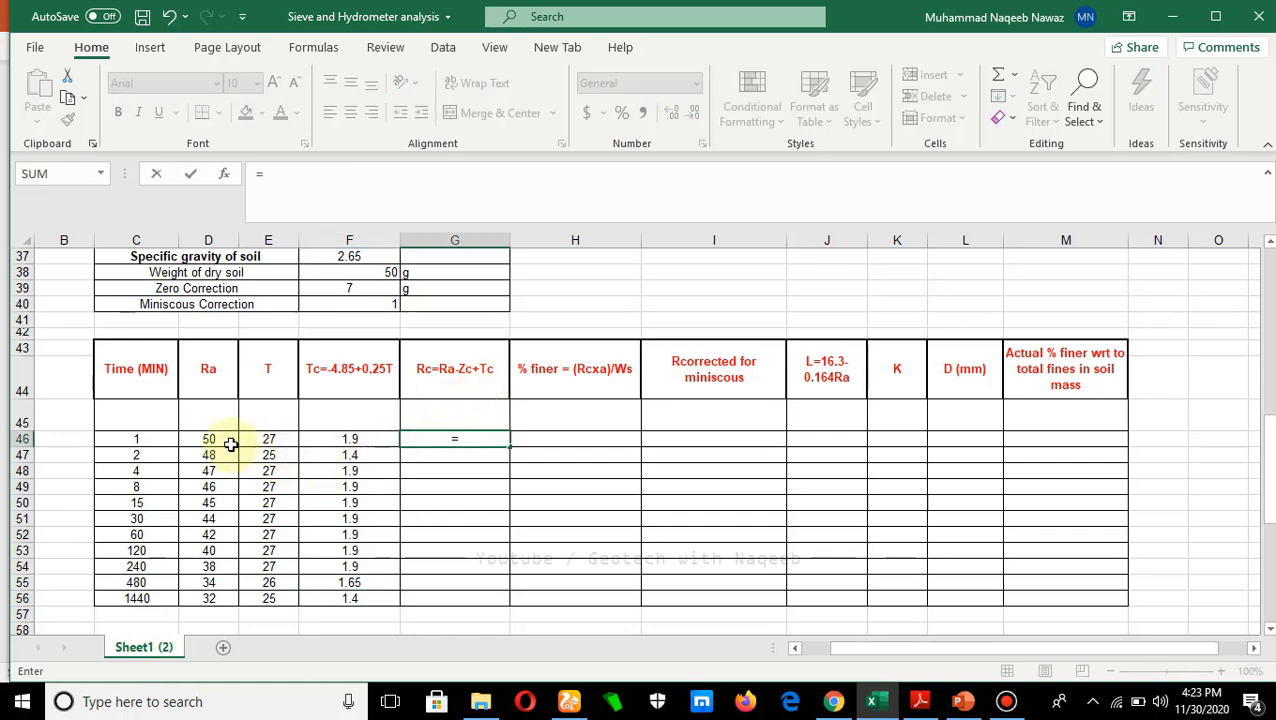
click(211, 439)
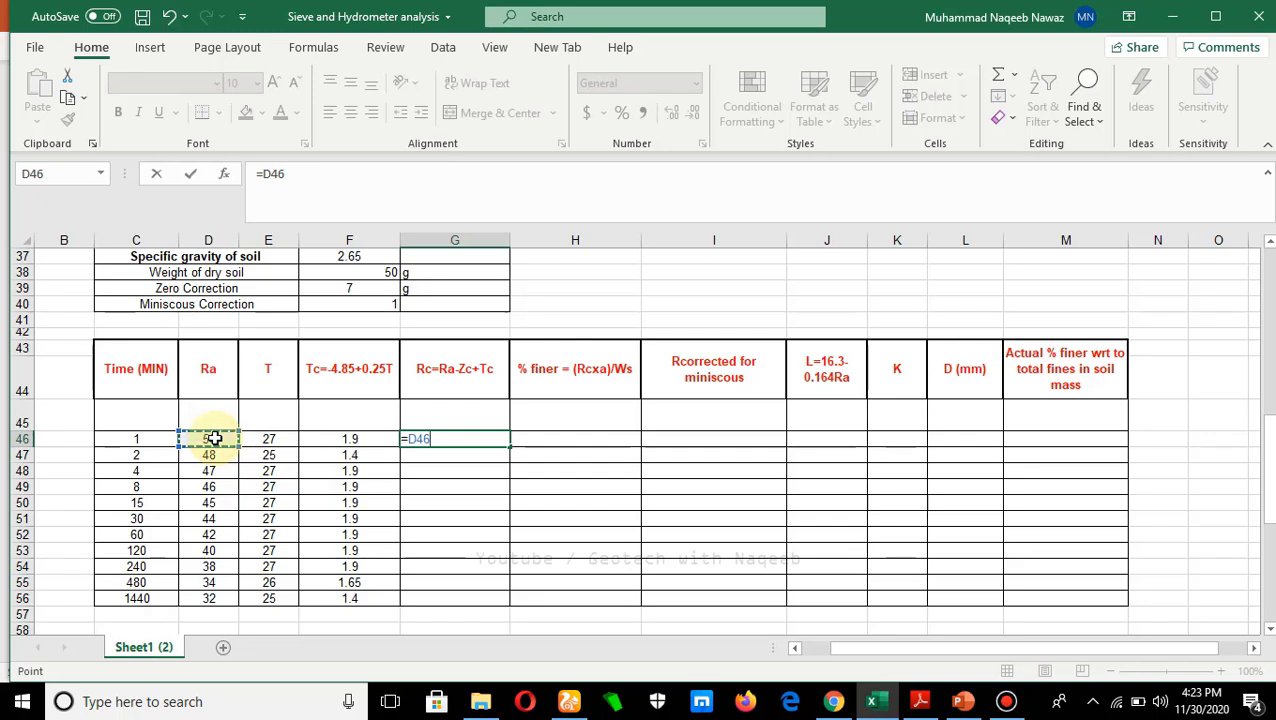
text(-)
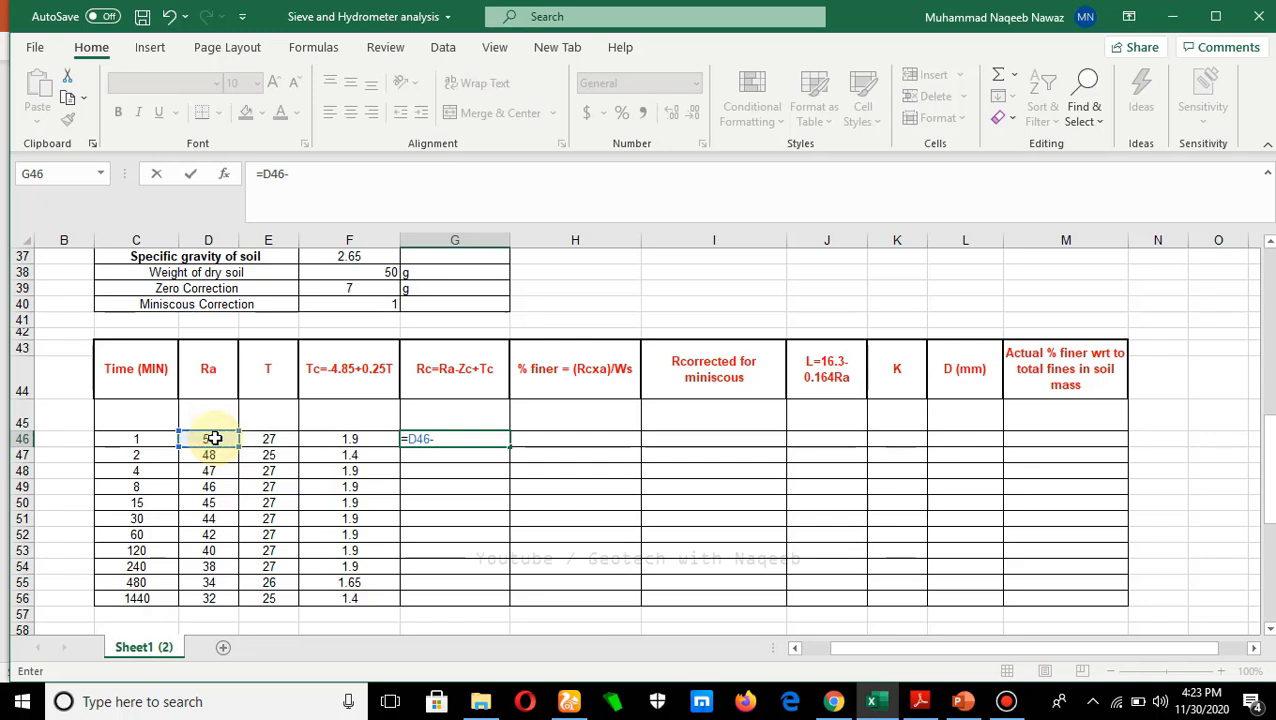
click(332, 288)
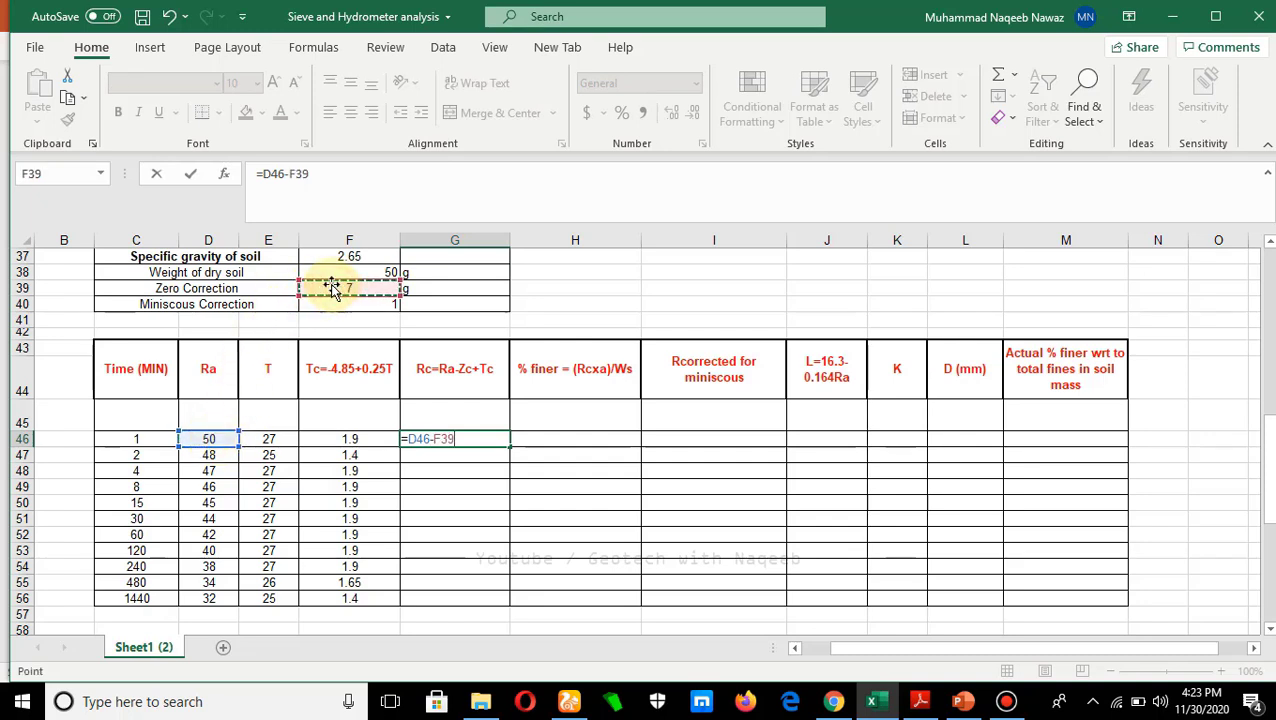
click(297, 173)
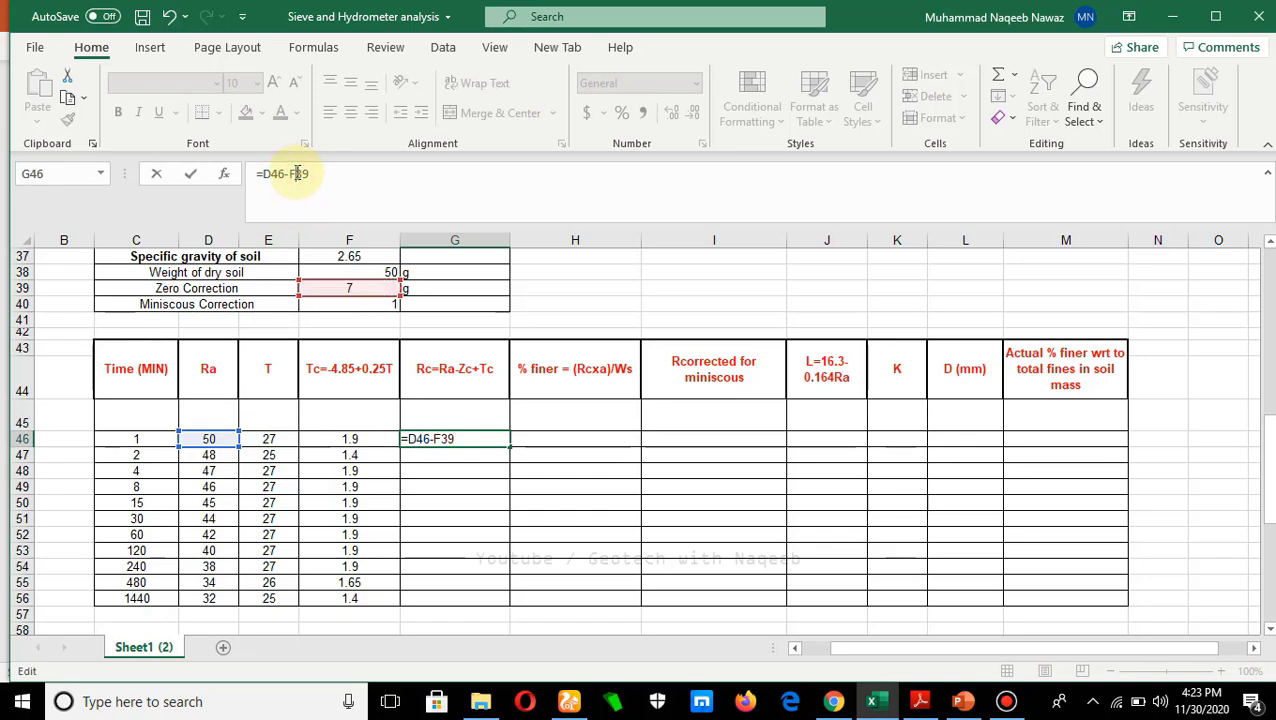
text($)
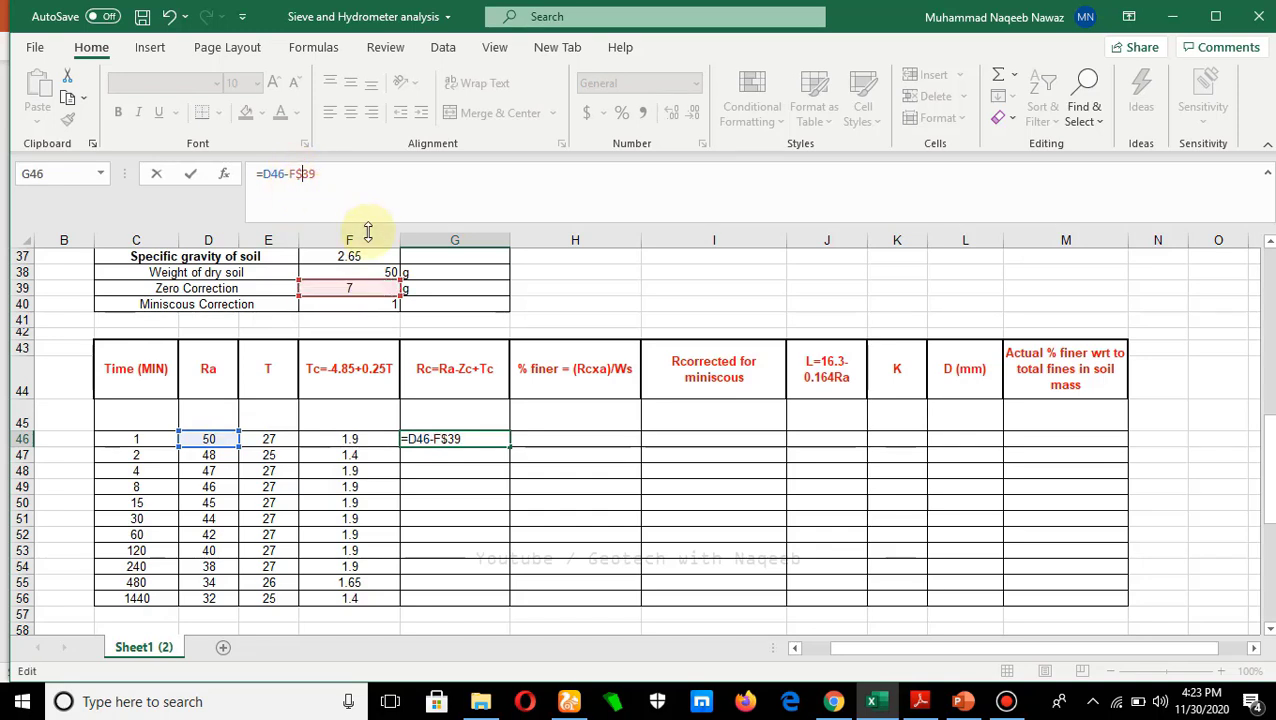
click(469, 440)
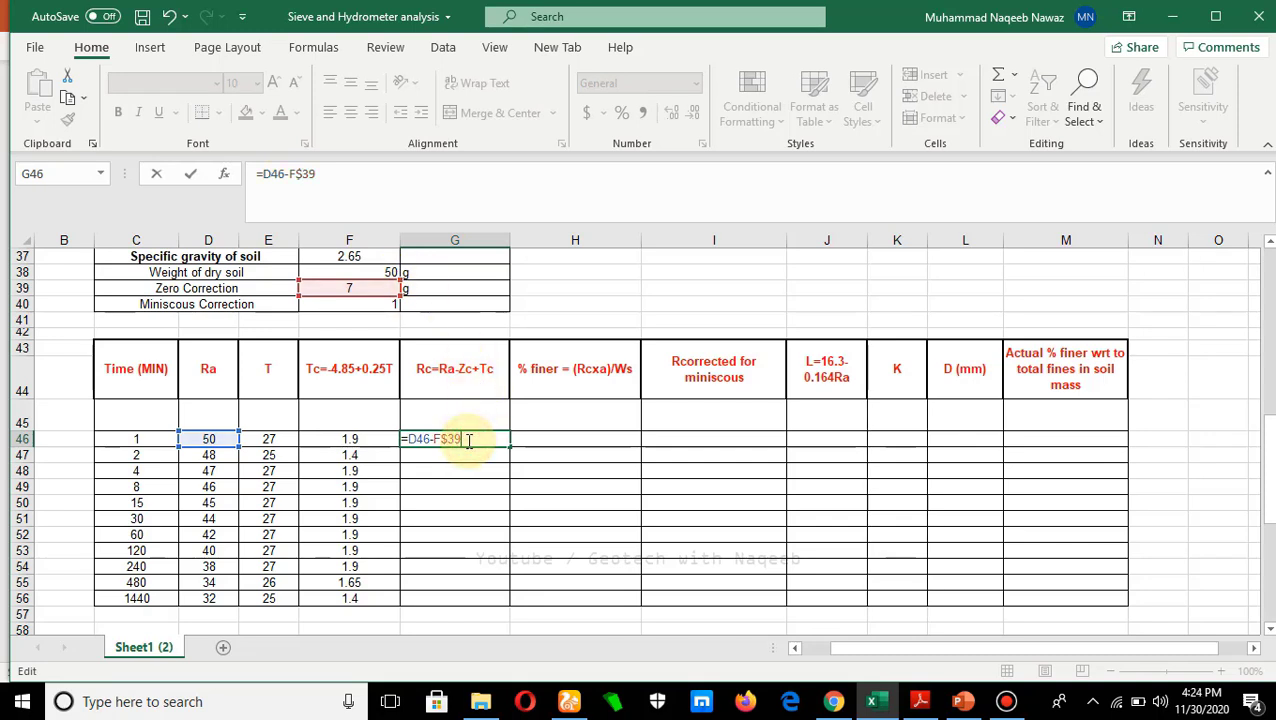
text(+)
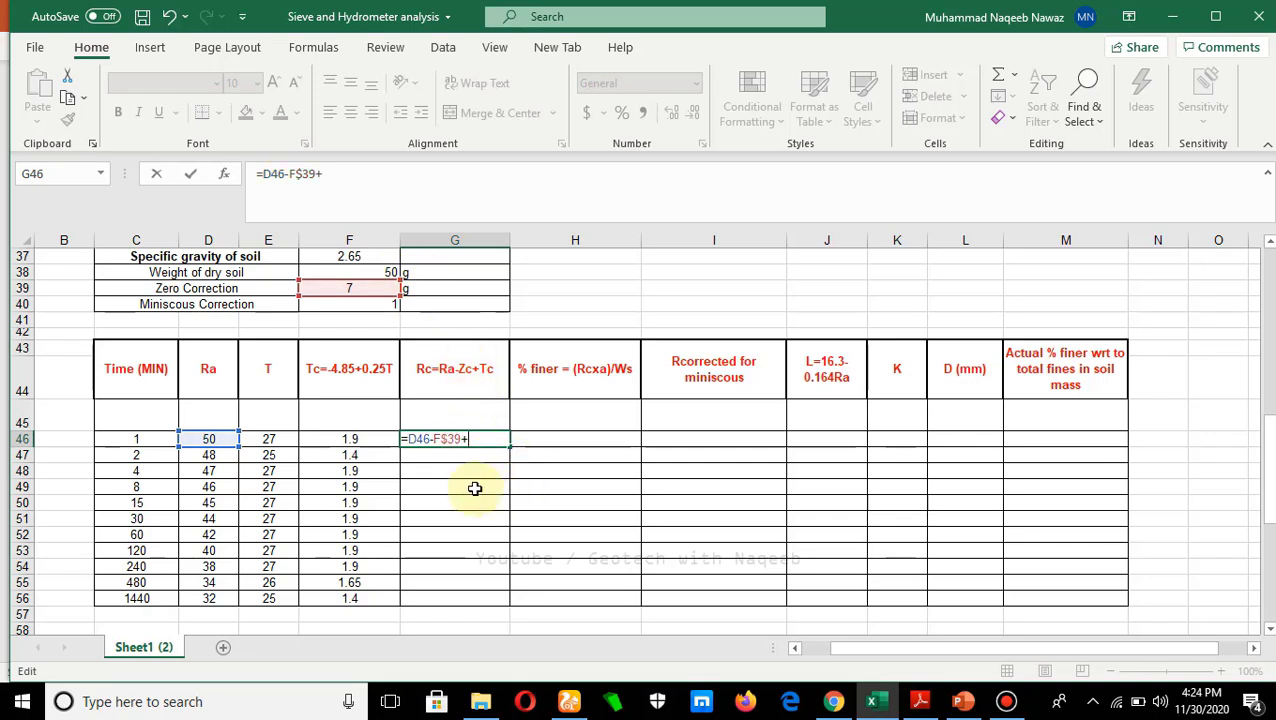
click(360, 438)
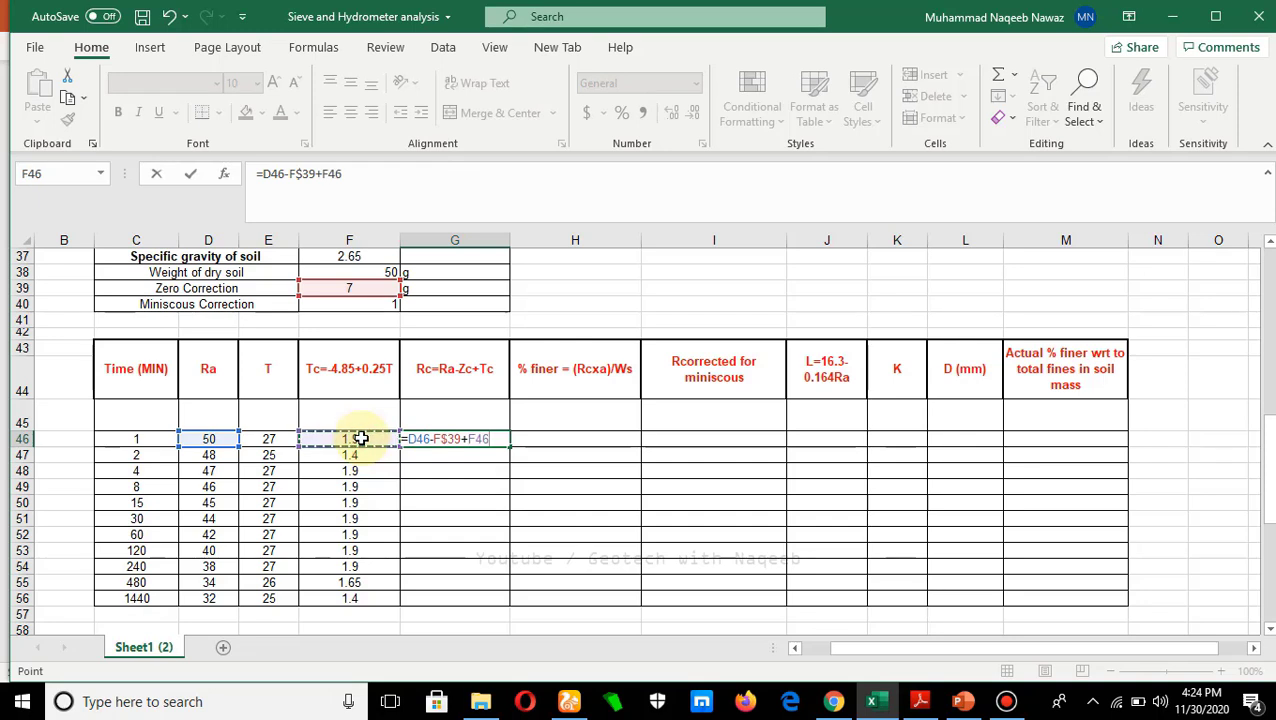
key(Return)
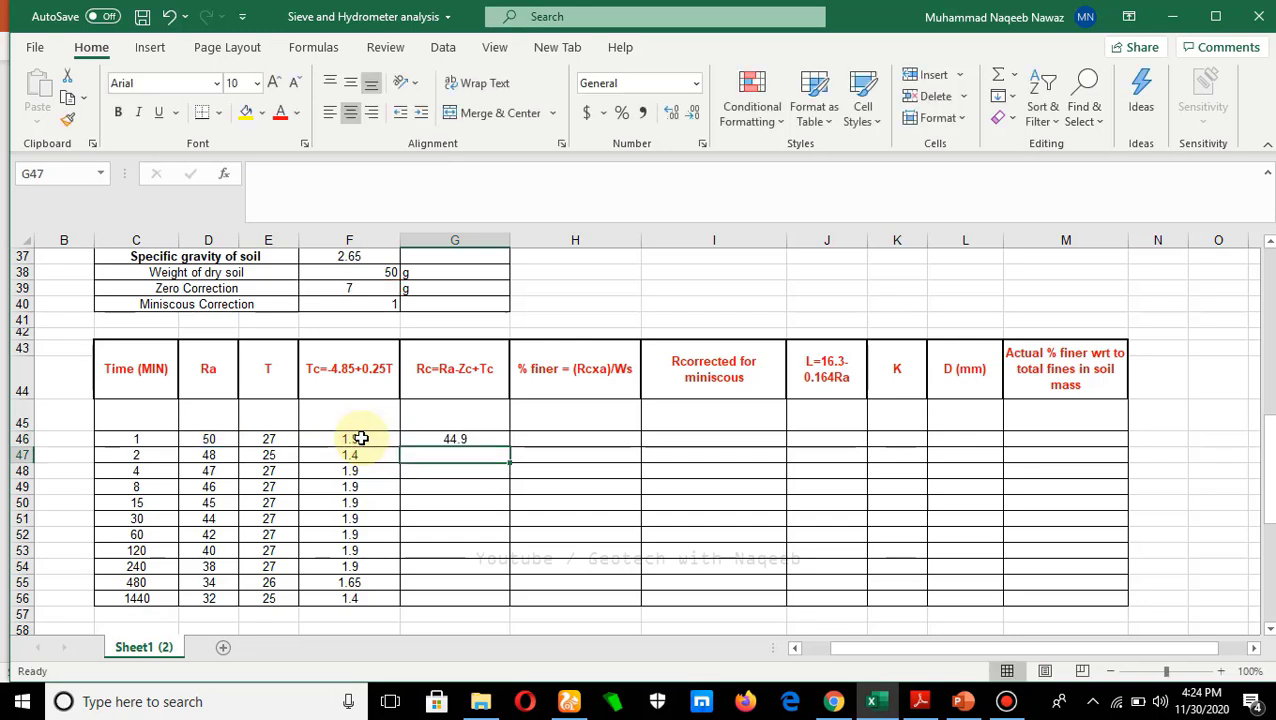
Check the corrected reading formula in G46 and fill it down through G56.
double_click(430, 440)
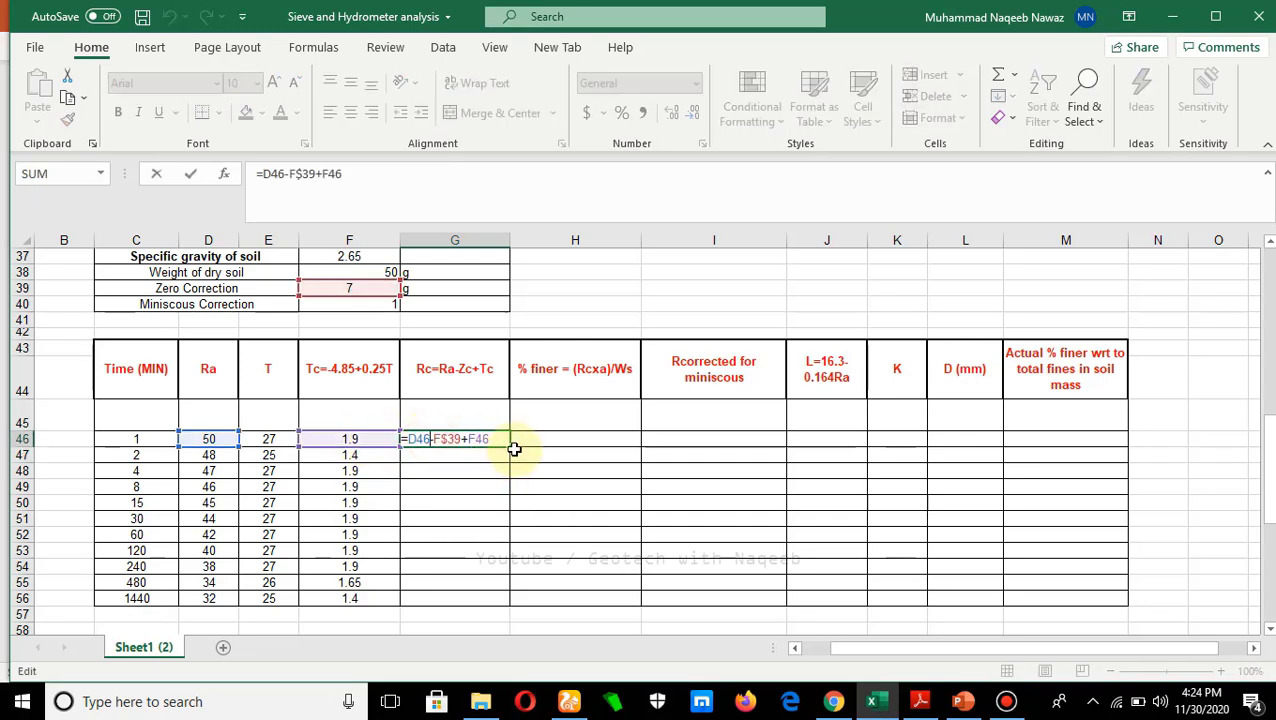
click(483, 487)
click(475, 437)
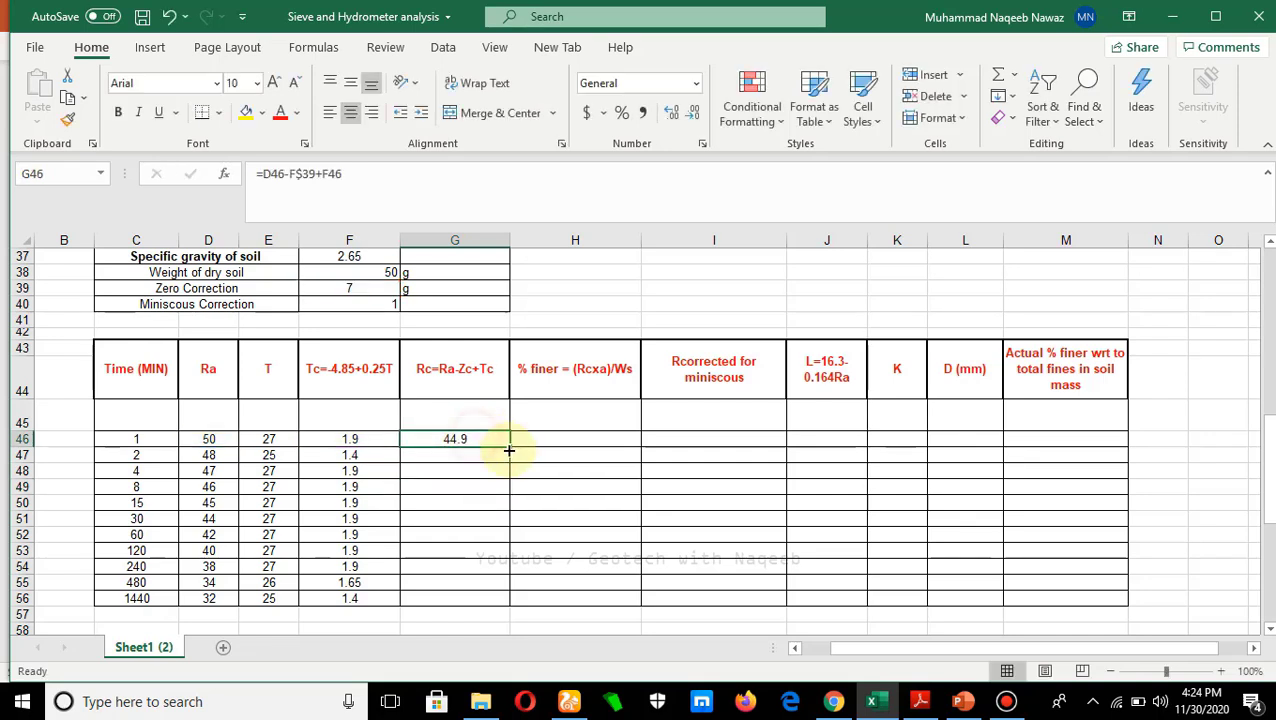
drag(509, 446, 499, 600)
Select H46, switch to the PowerPoint presentation to look up the correction factor for specific gravity 2.65, and return to the Excel worksheet.
click(564, 440)
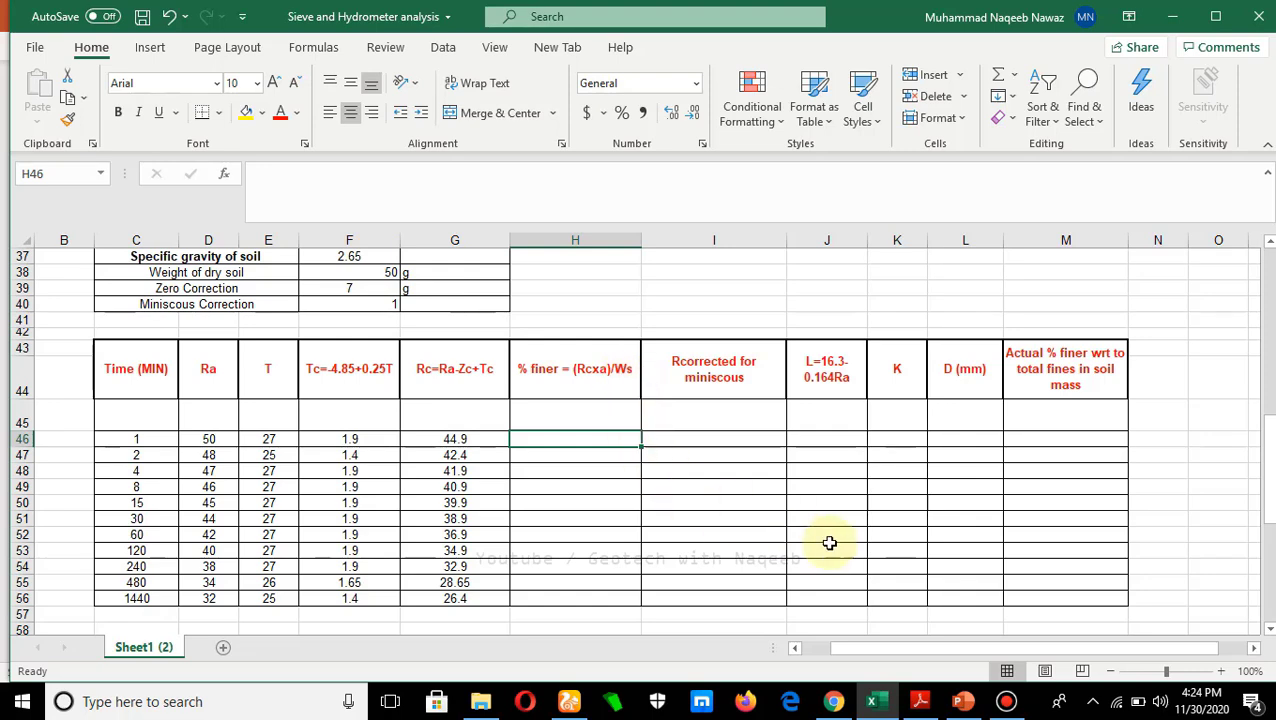
mouse_move(964, 700)
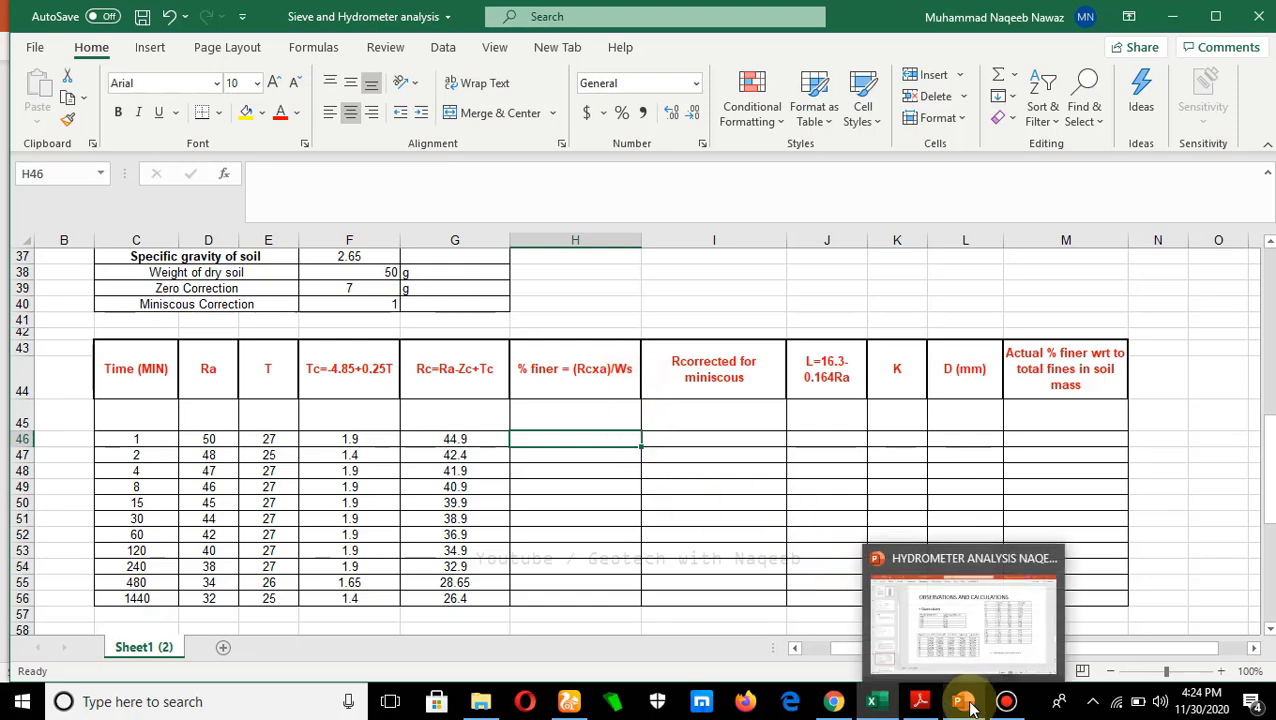
click(957, 620)
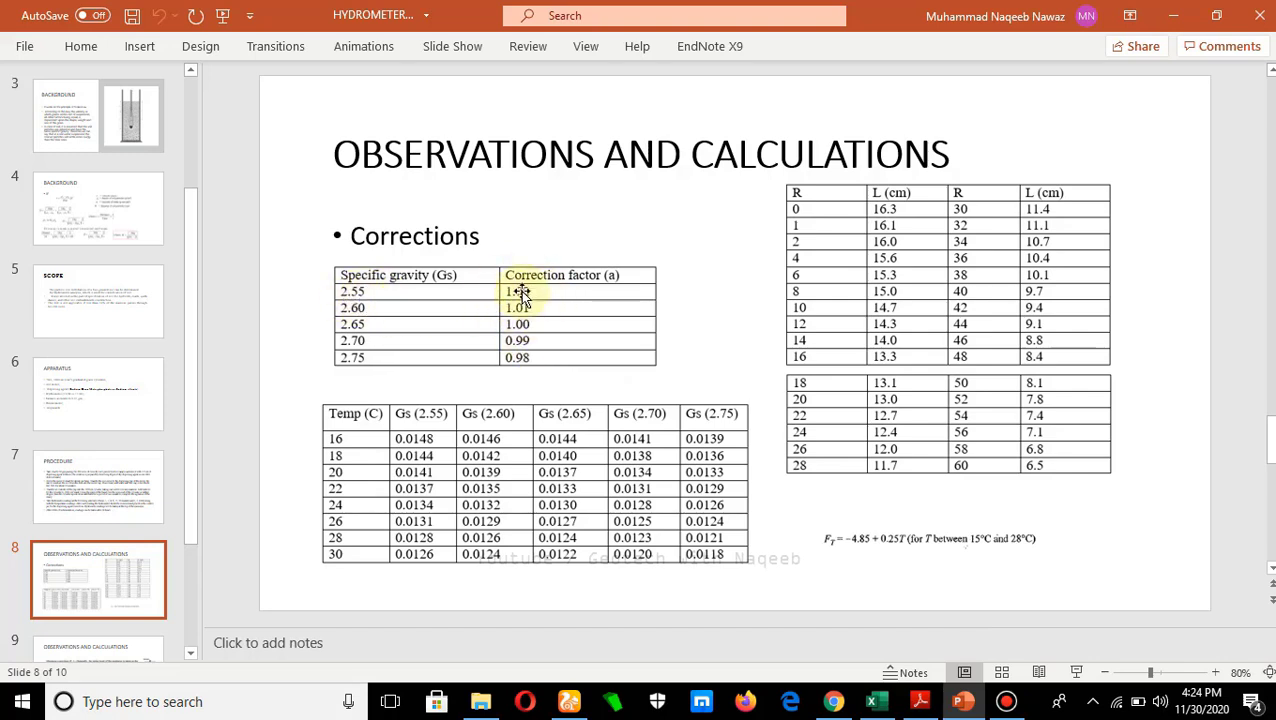
click(875, 702)
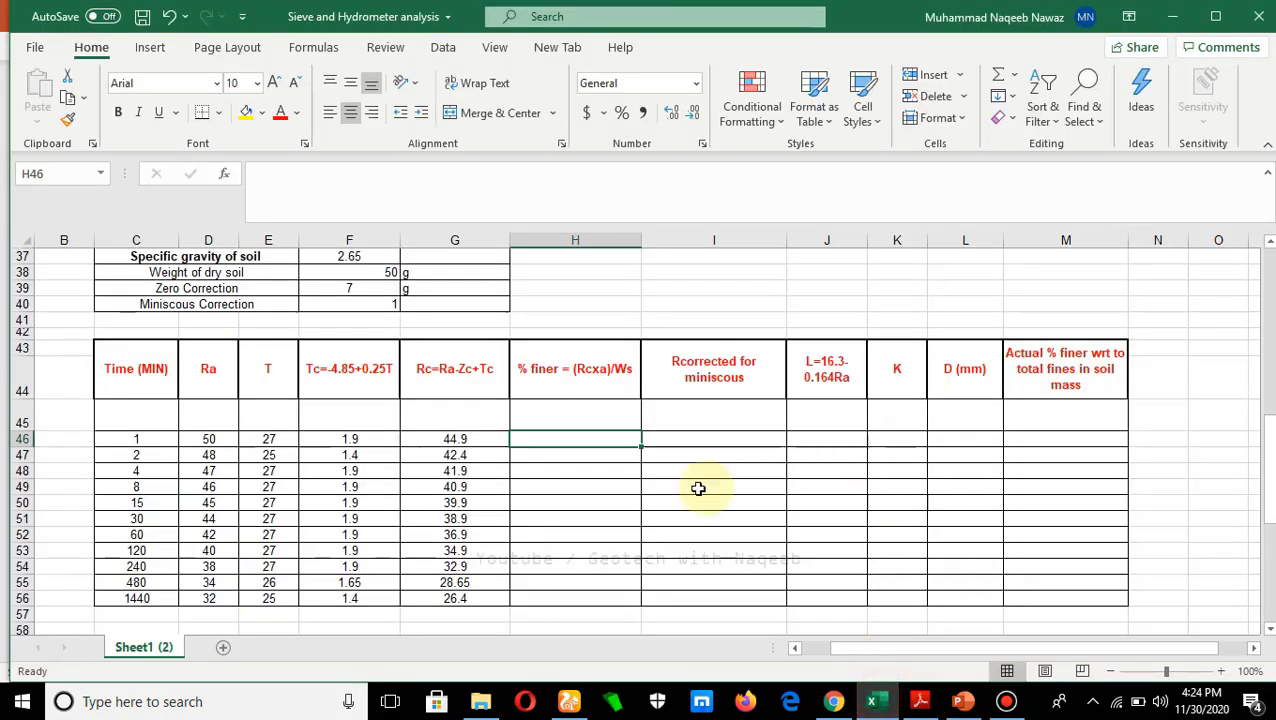
Set cell H46 to the % finer formula =(G46*1)/F$38, with the dry soil weight's row locked.
text(=)
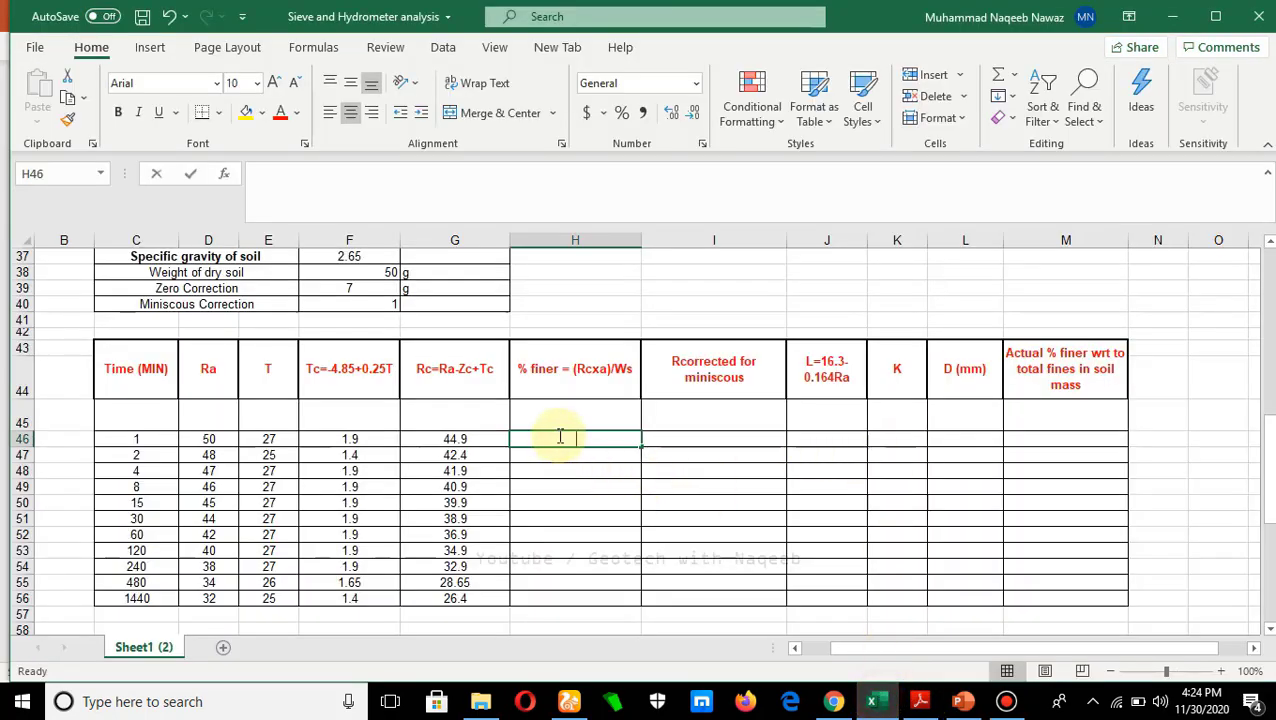
text(()
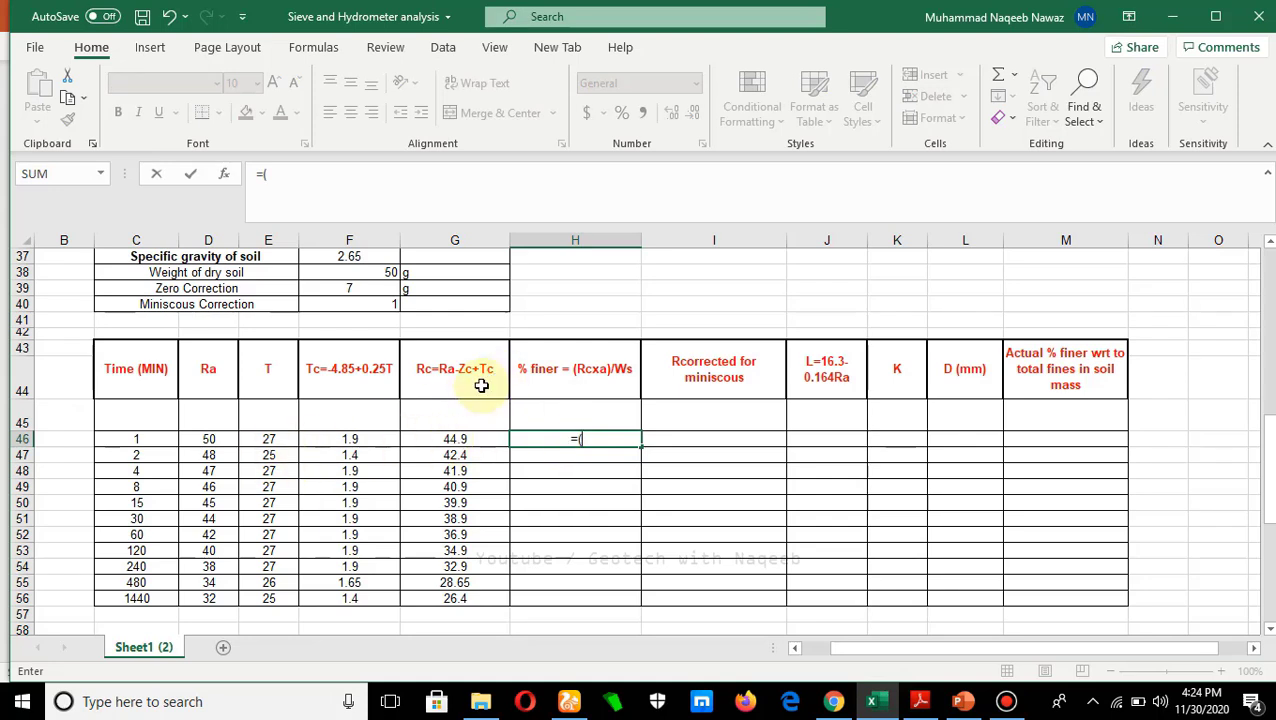
click(458, 438)
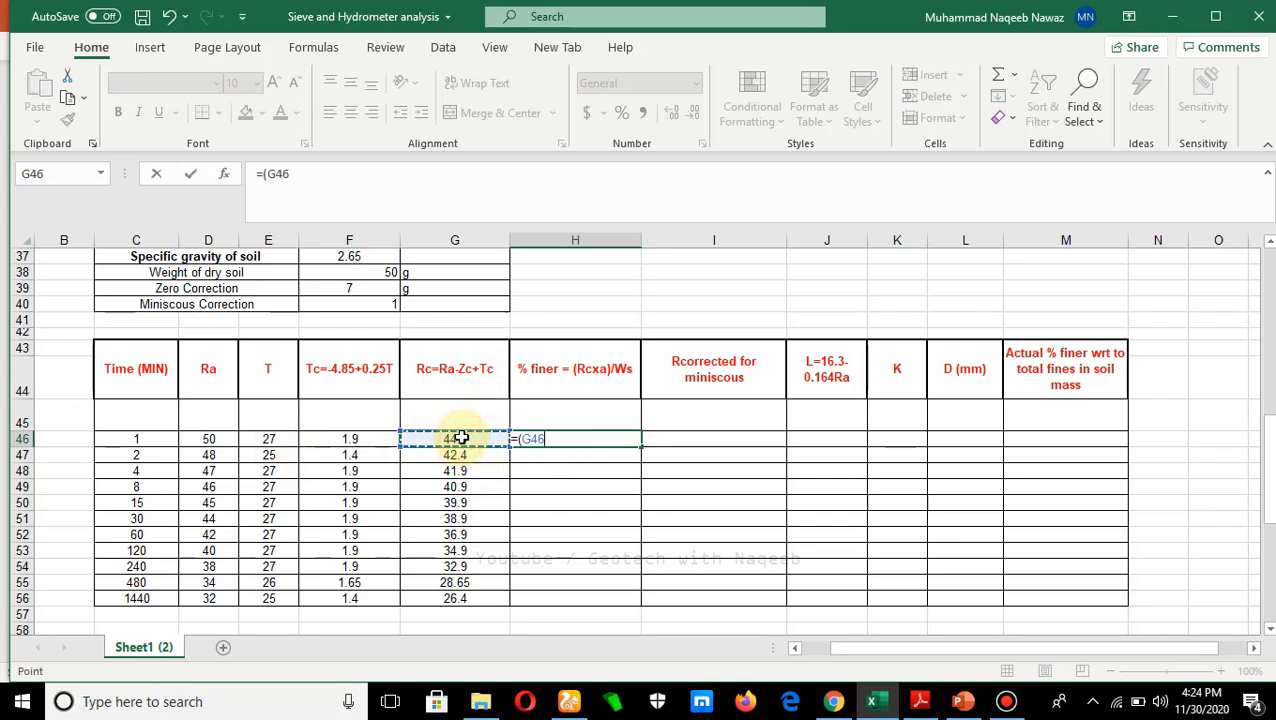
text(*)
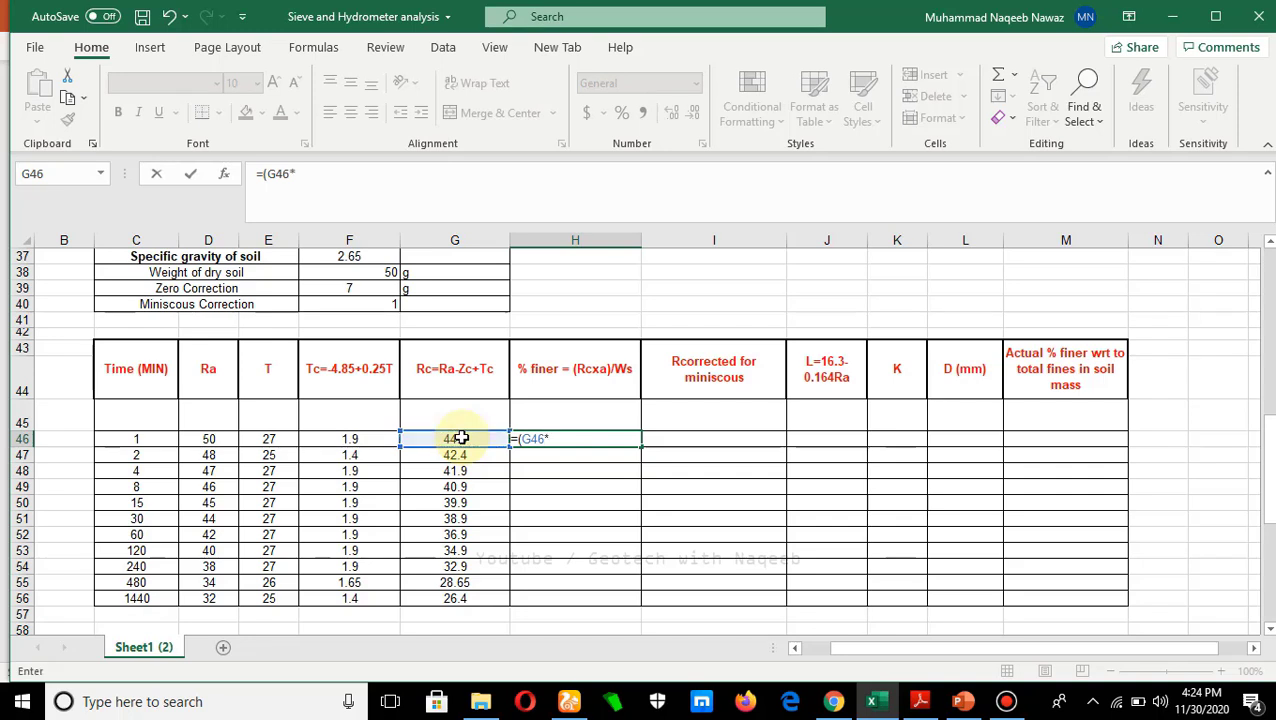
text(1)/)
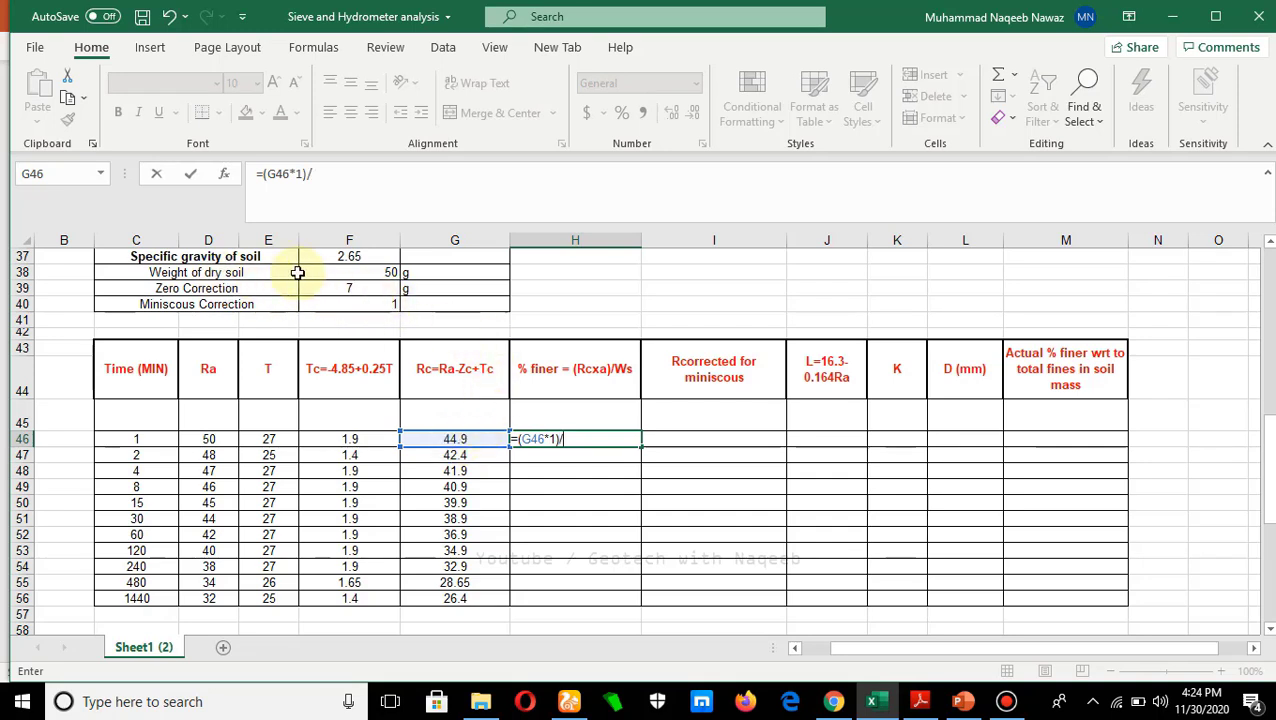
click(363, 272)
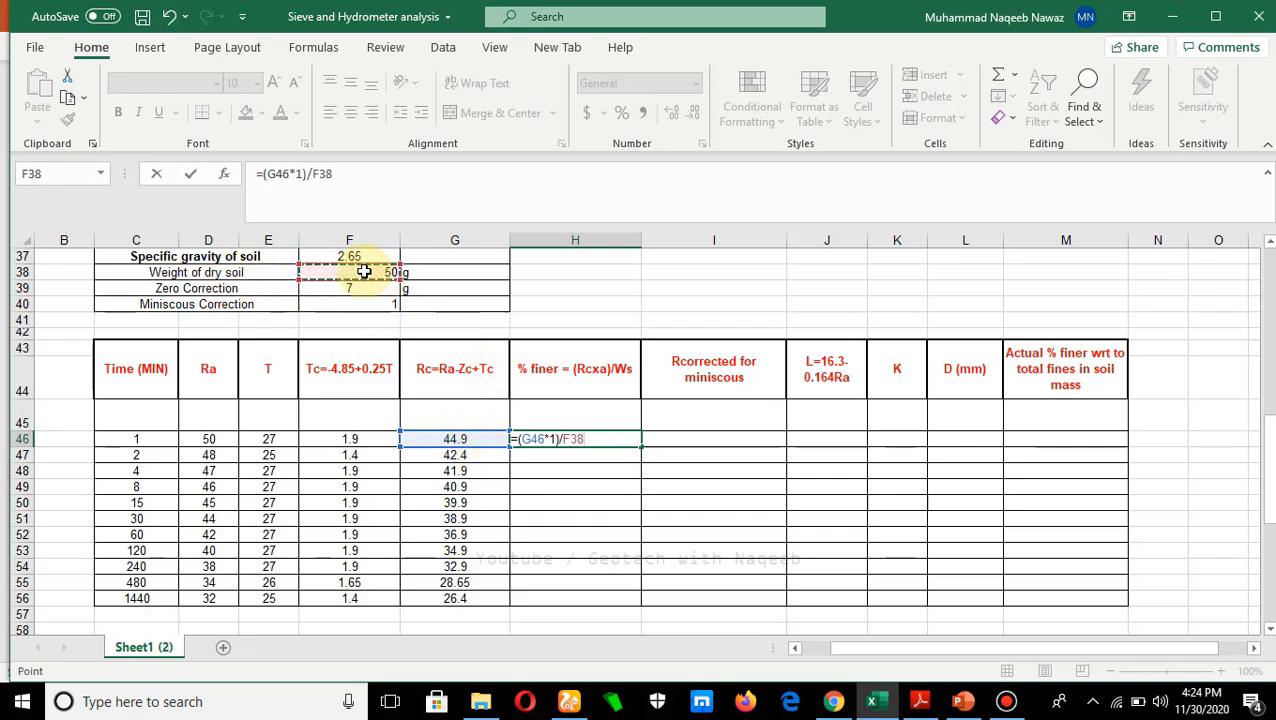
click(319, 174)
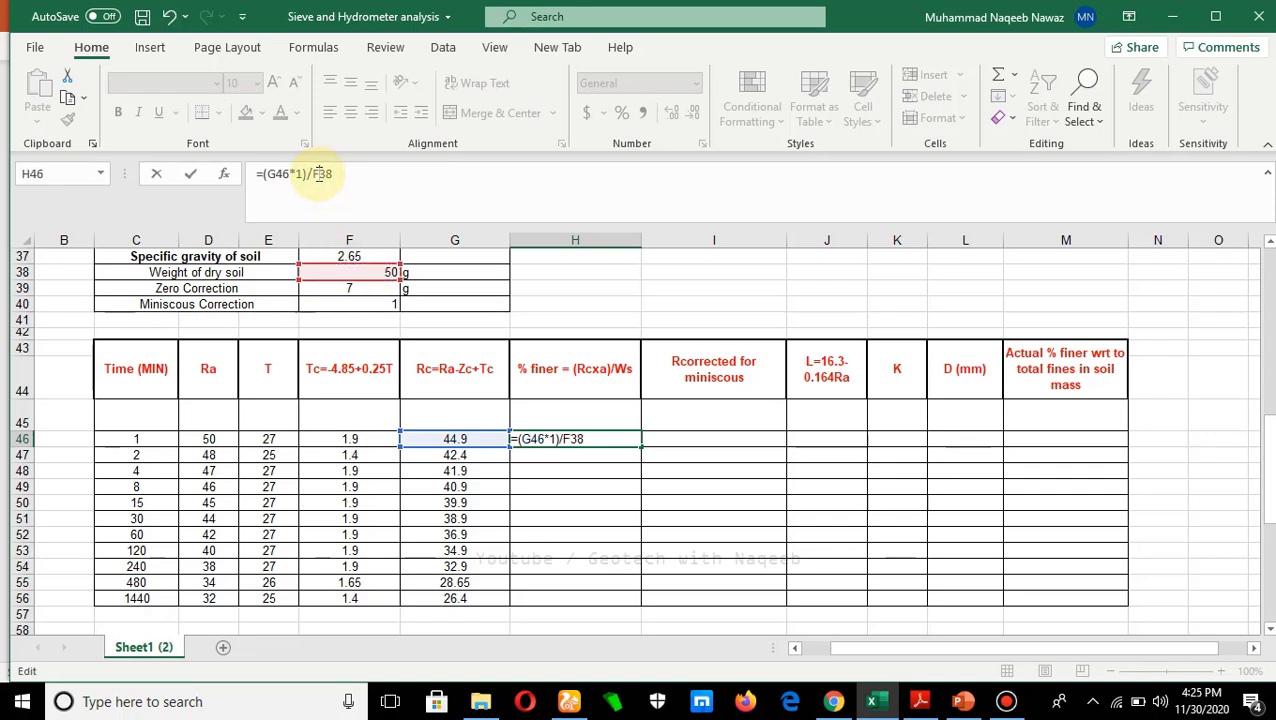
text($)
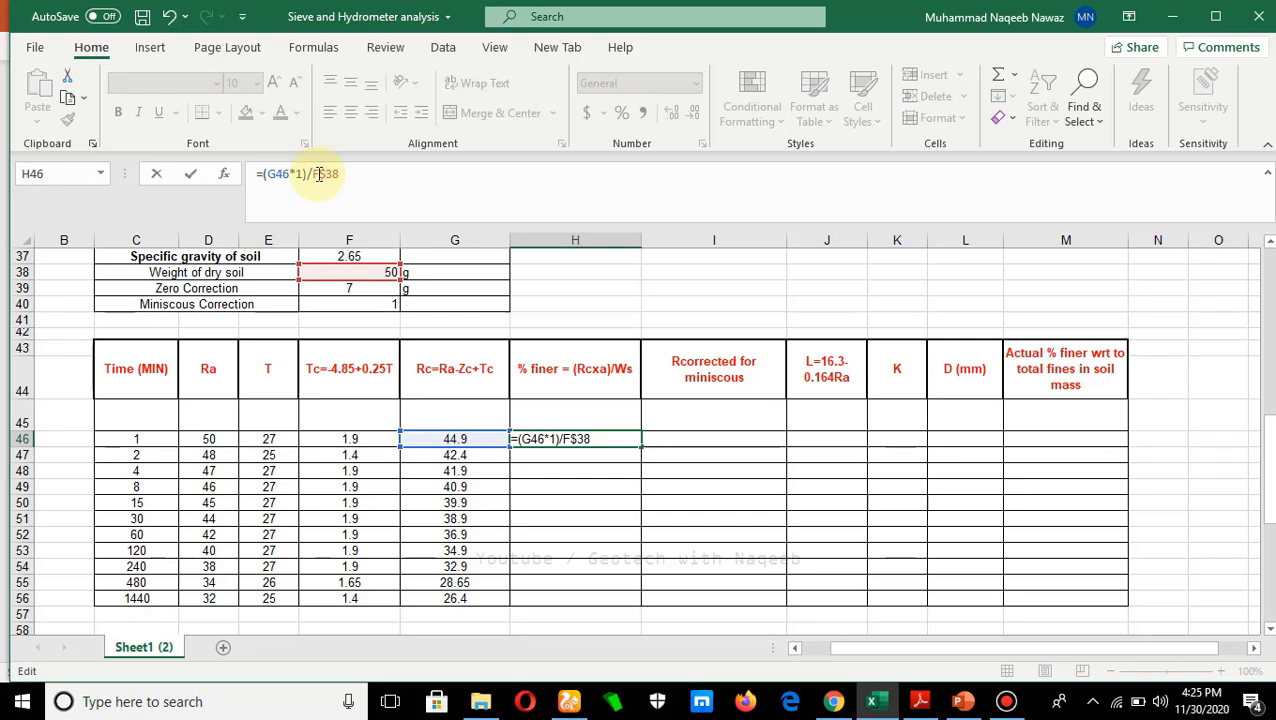
key(Return)
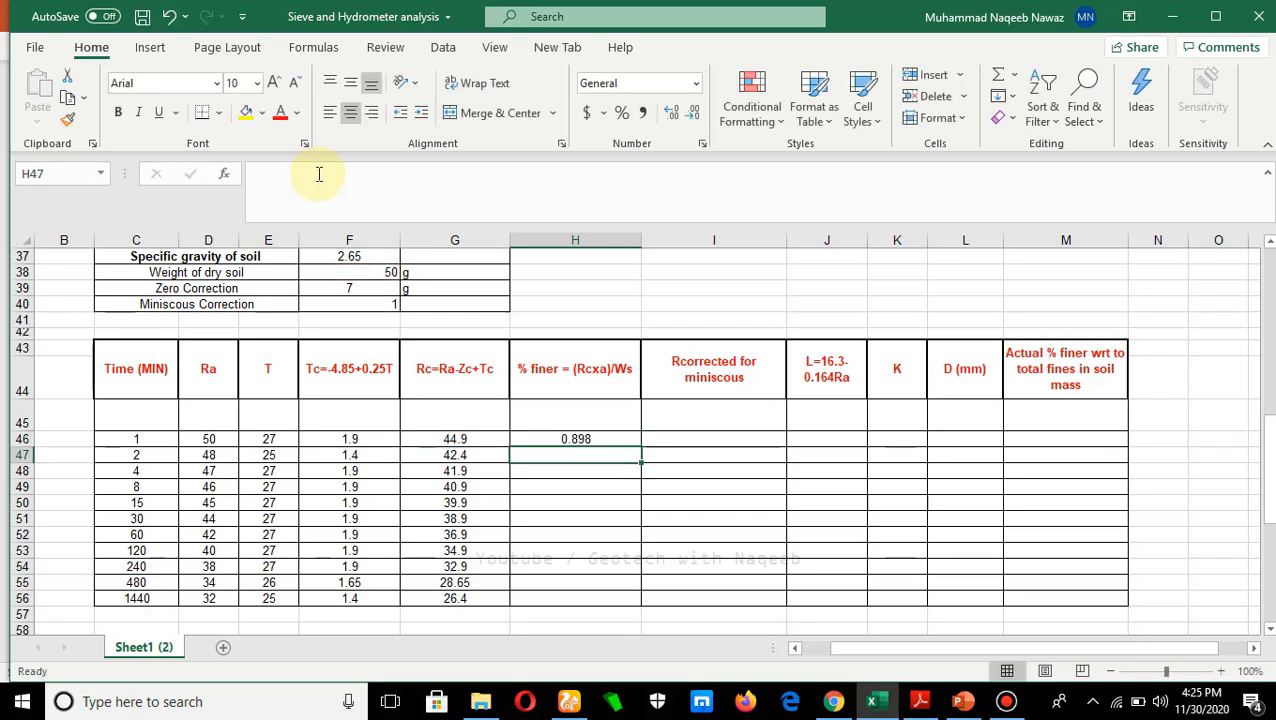
Fill the % finer formula from H46 down through H56.
click(608, 438)
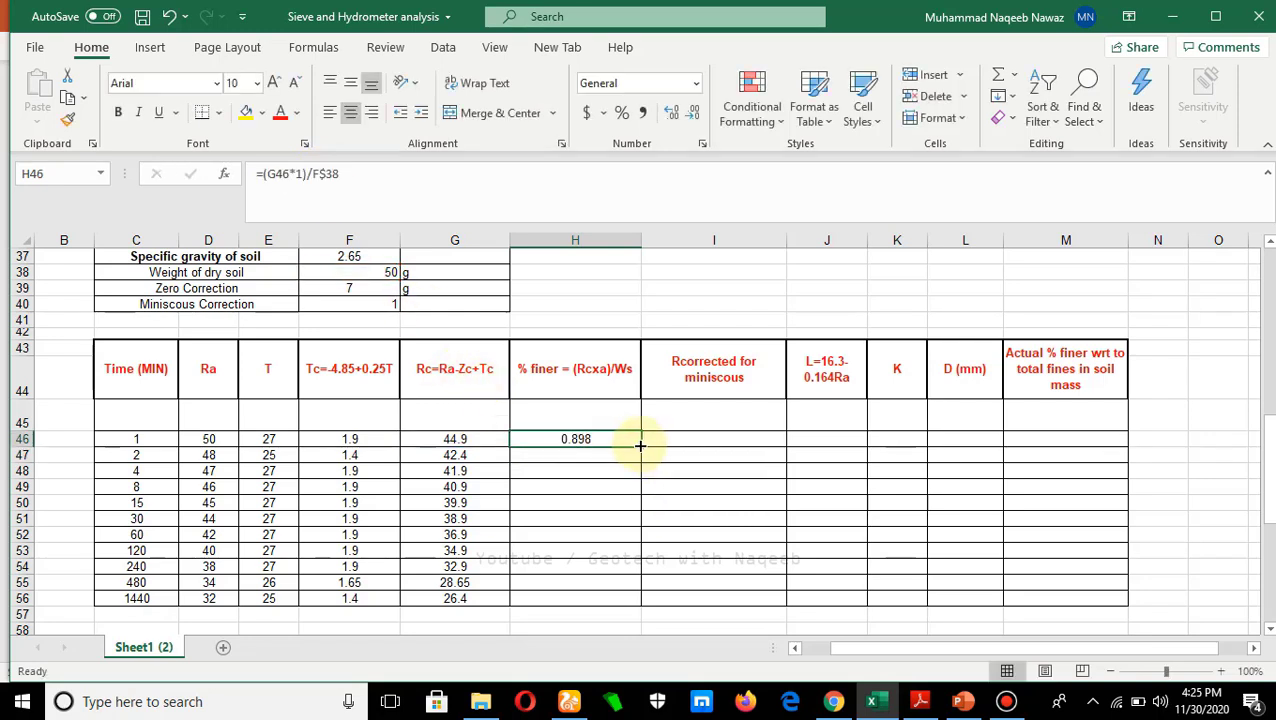
drag(640, 445, 623, 600)
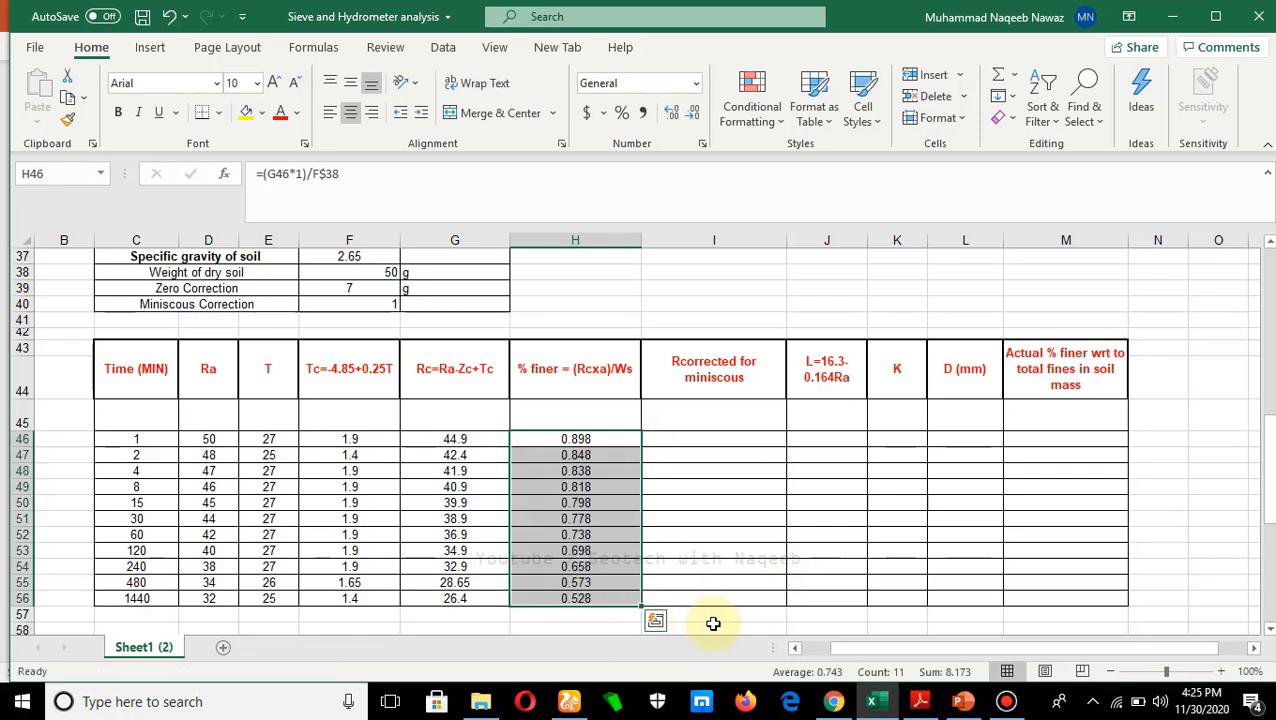
scroll(590, 480, down, 1)
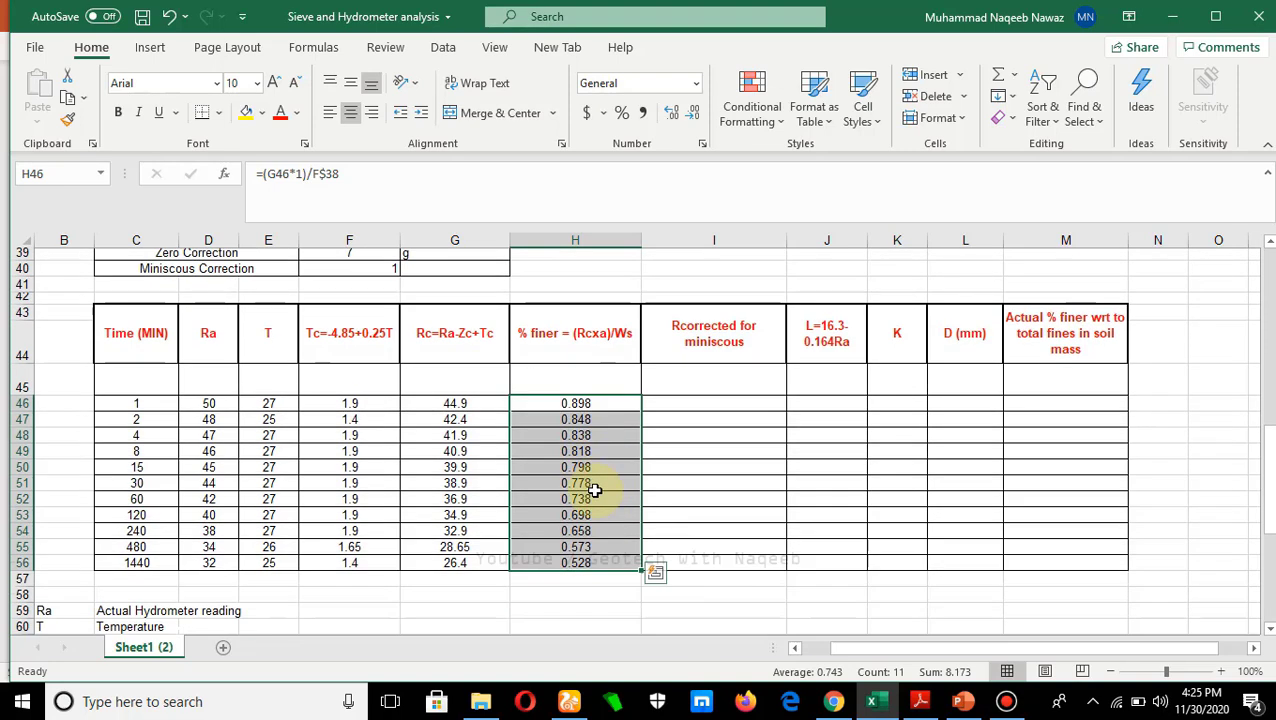
Change the % finer formula in H46 to =((G46*1)/F$38)*100, check it and reselect the cell.
click(263, 173)
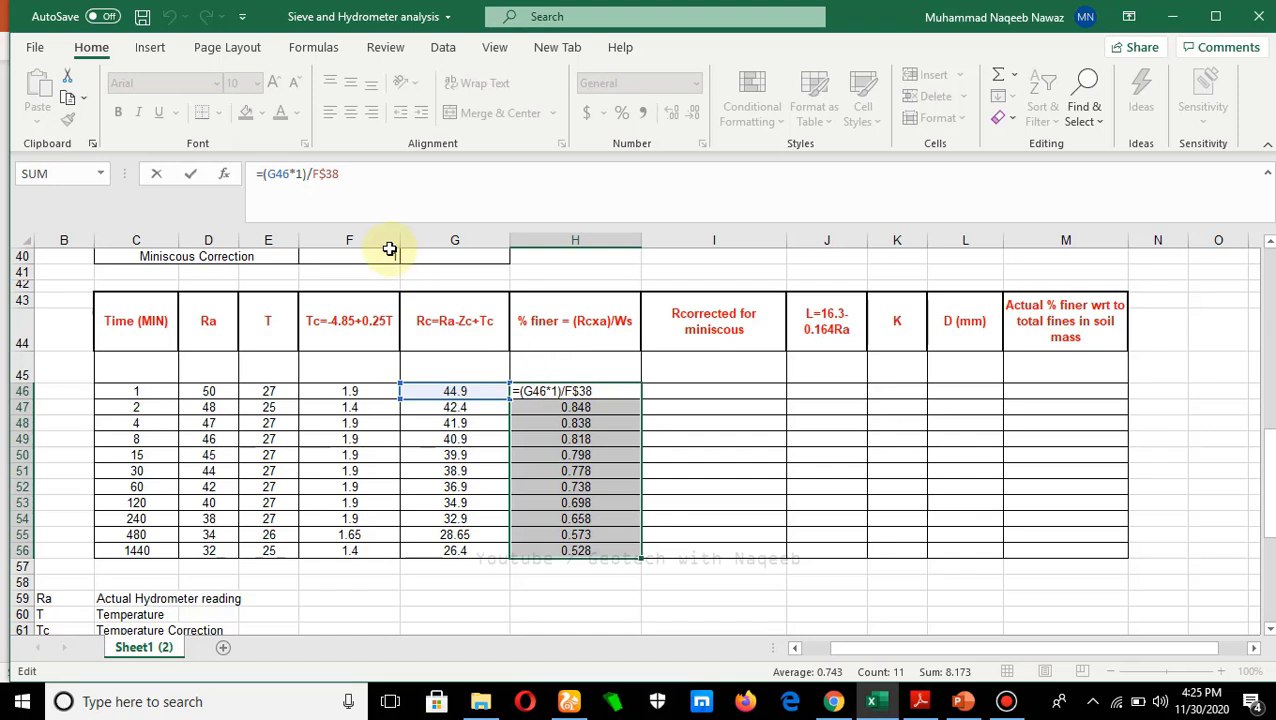
text(()
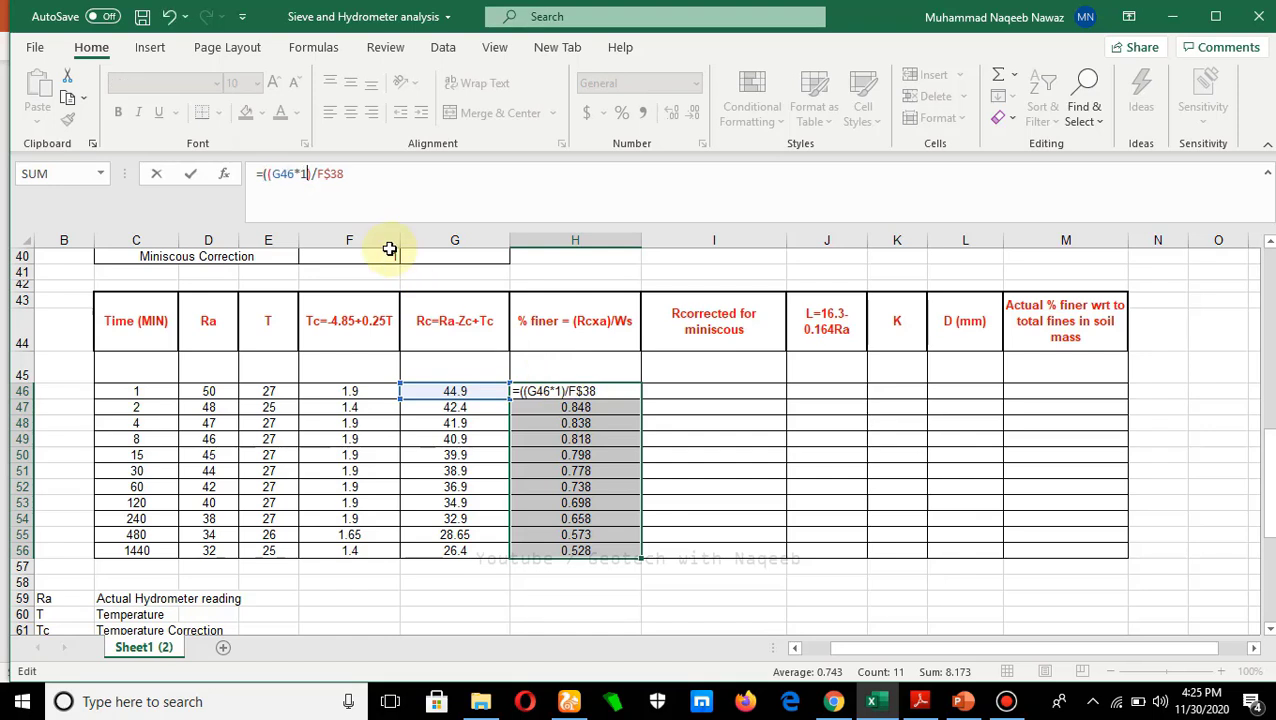
key(End)
text()*100)
key(Return)
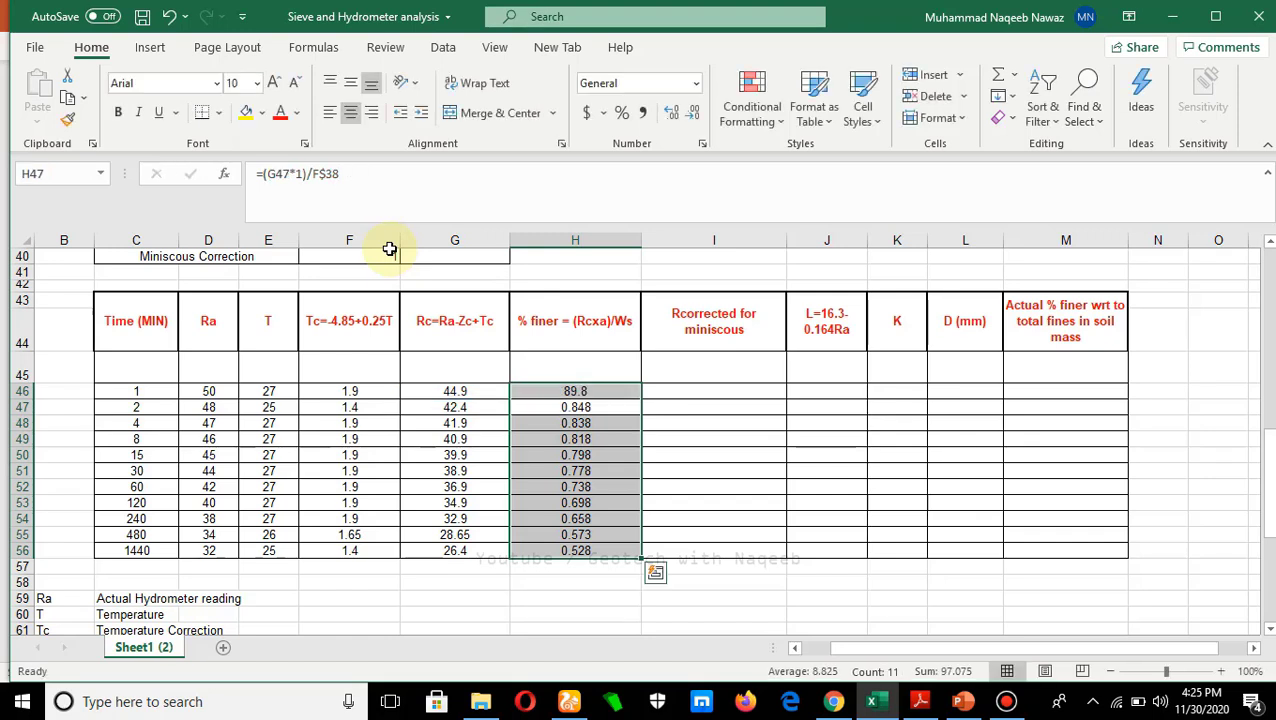
click(618, 390)
double_click(618, 390)
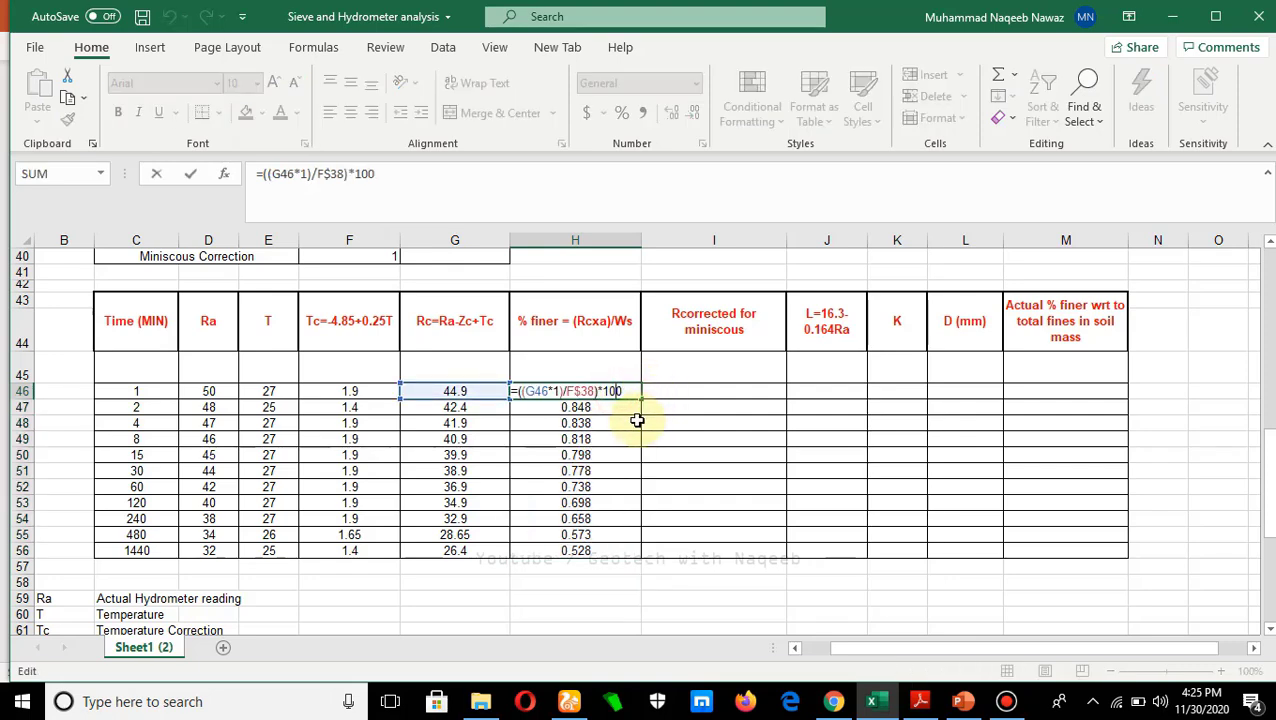
click(612, 364)
click(614, 395)
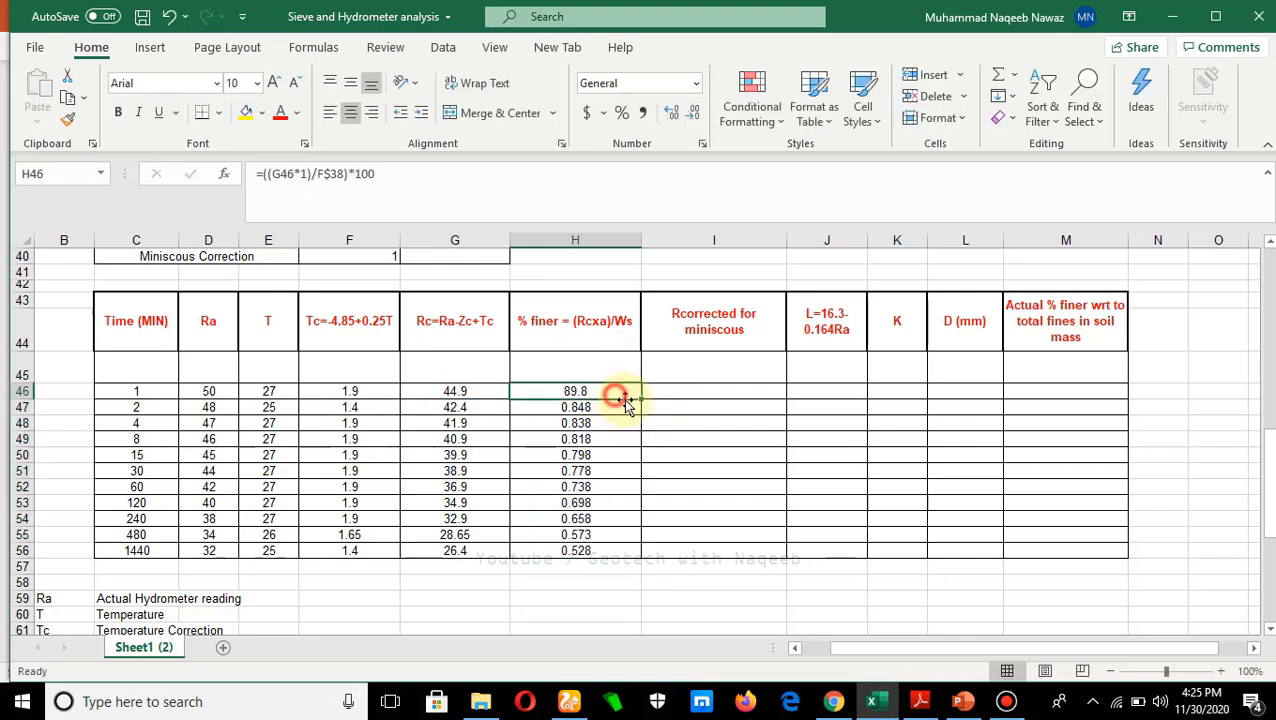
Fill the % finer formula from H46 down through H56 and review the % passing column in the sieve analysis table.
drag(641, 399, 638, 557)
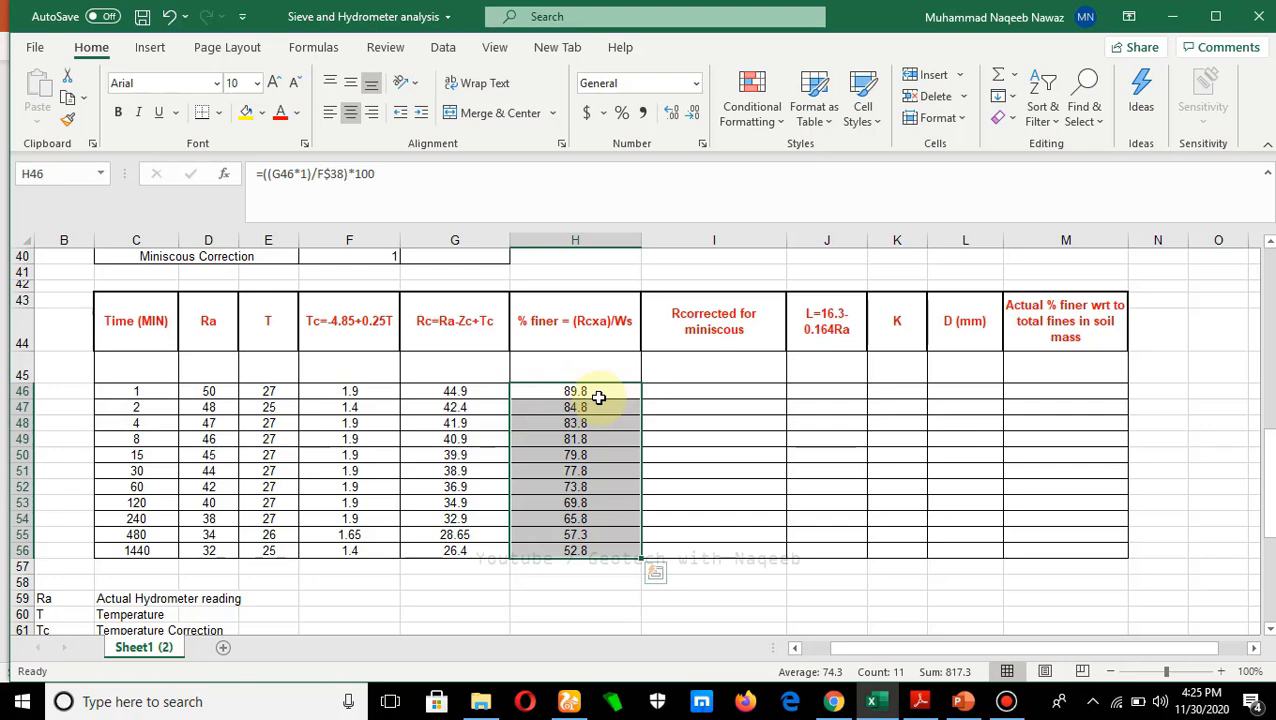
scroll(598, 397, up, 12)
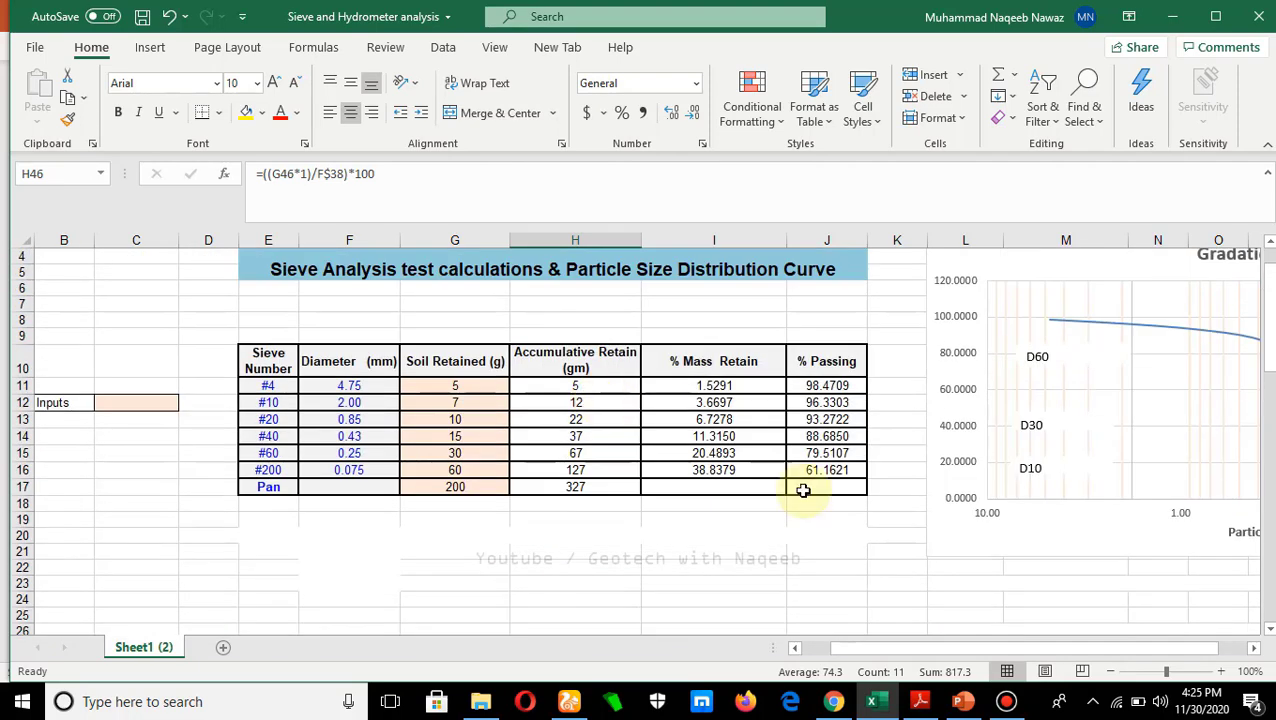
scroll(803, 490, up, 1)
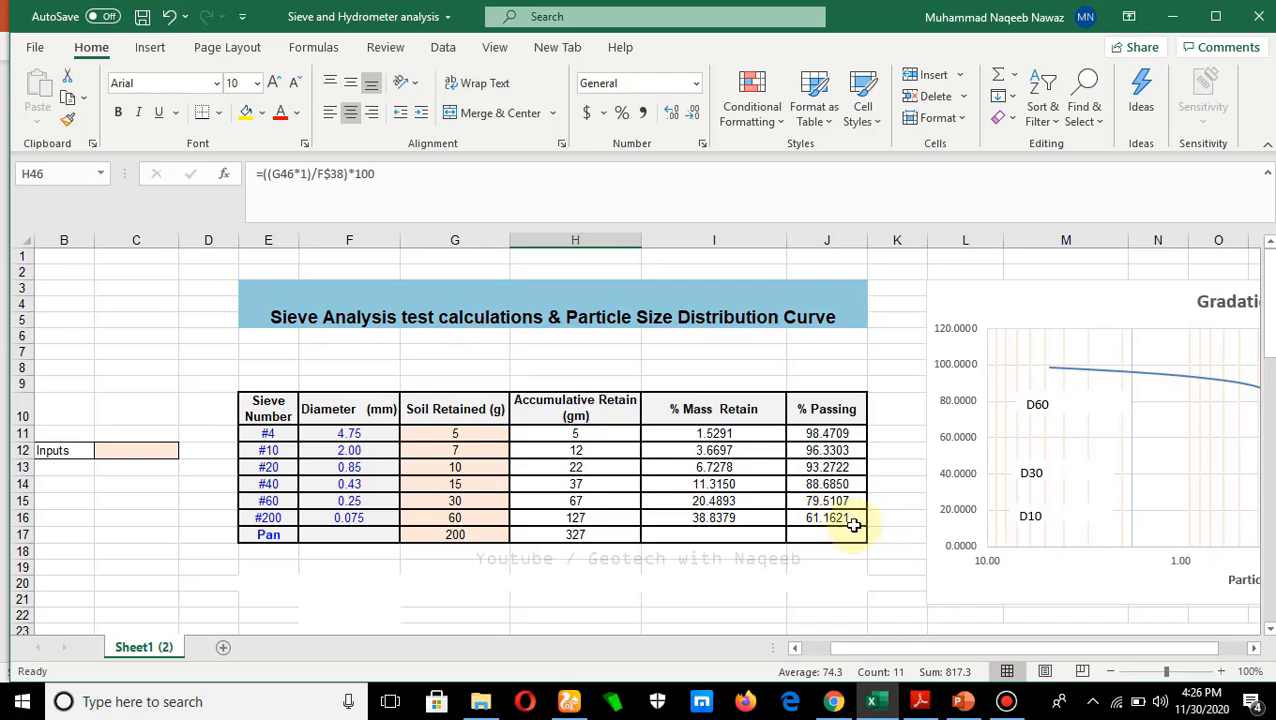
scroll(853, 525, down, 12)
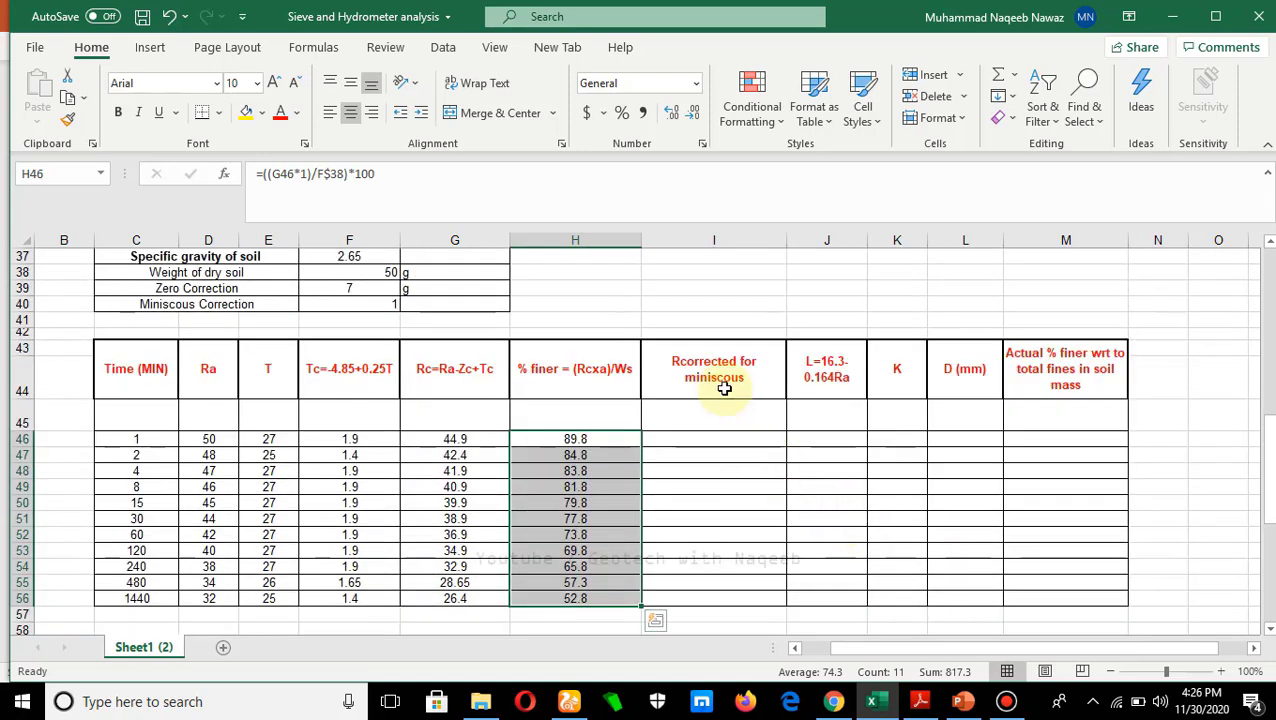
Set I46 to =D46+F$40 for the meniscus-corrected reading, with the correction's row locked, and fill the formula down through I56.
click(703, 438)
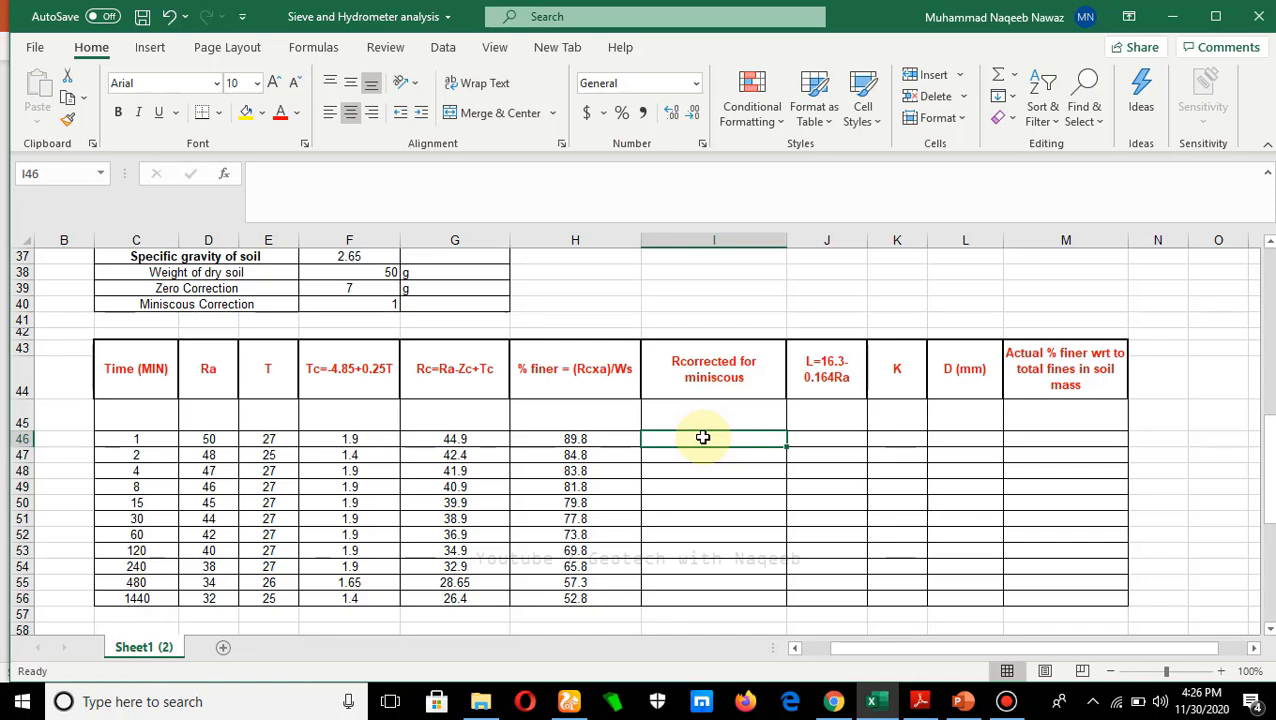
text(=)
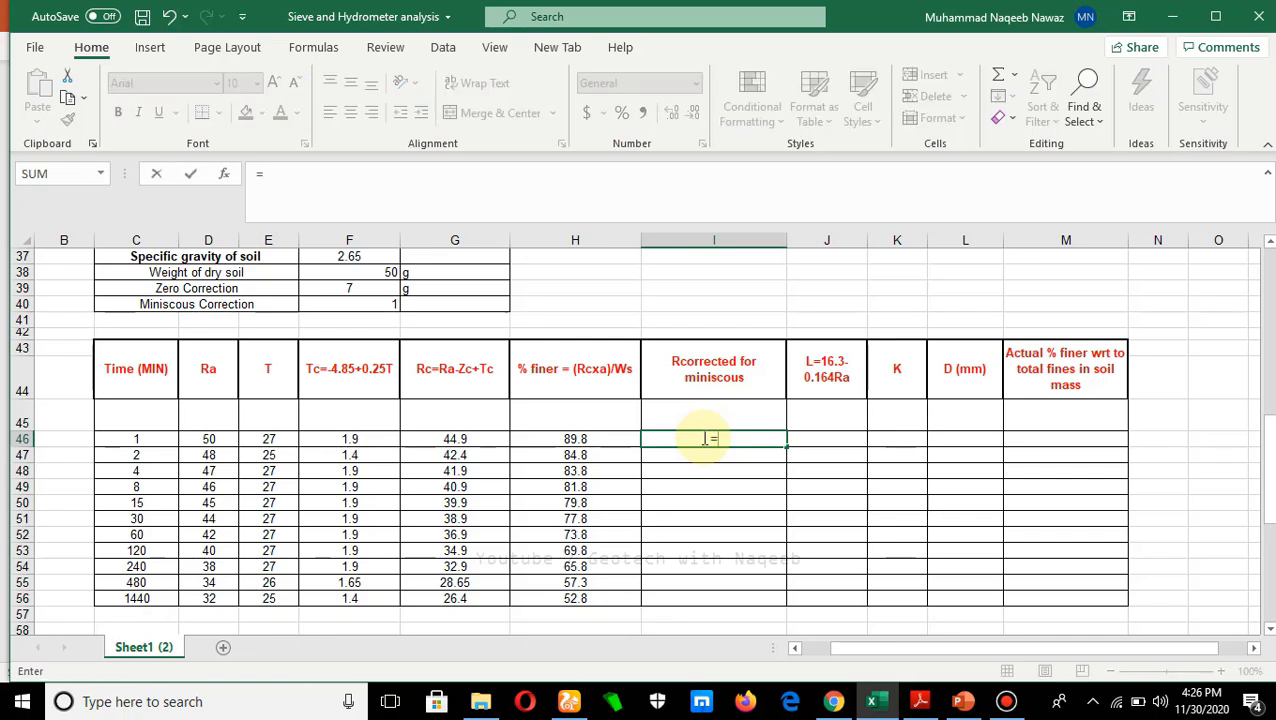
click(221, 441)
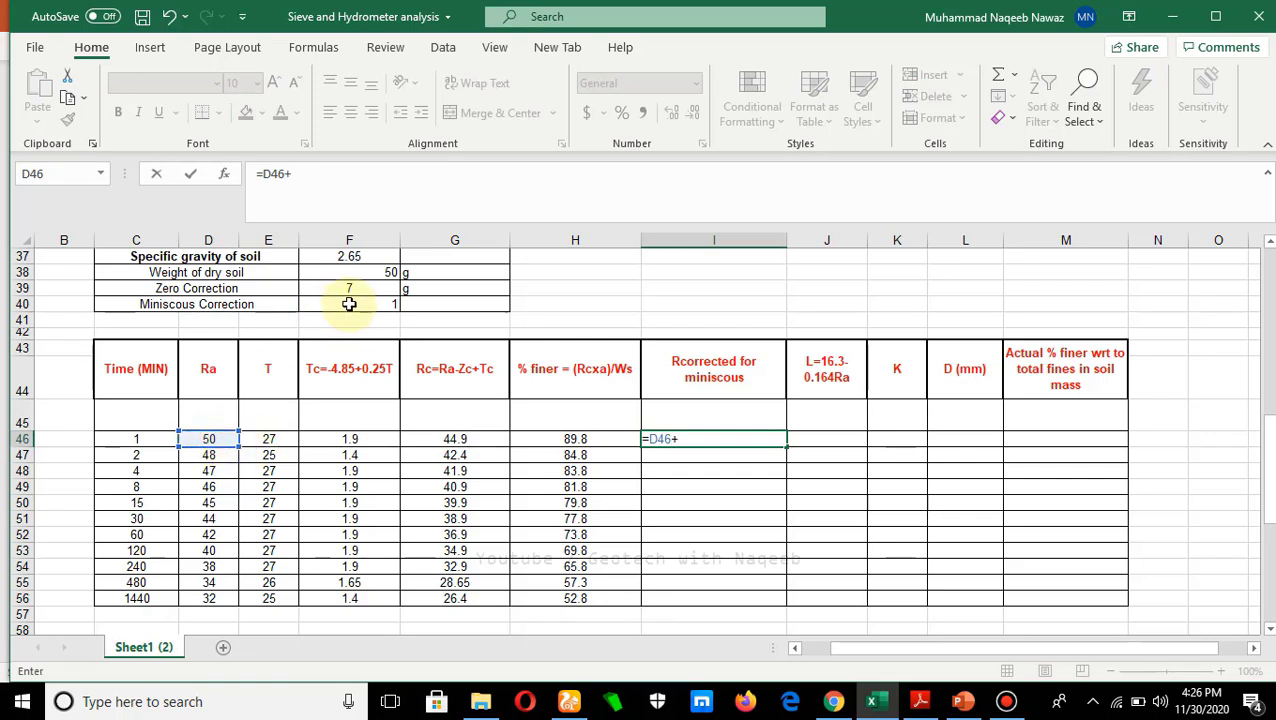
click(387, 304)
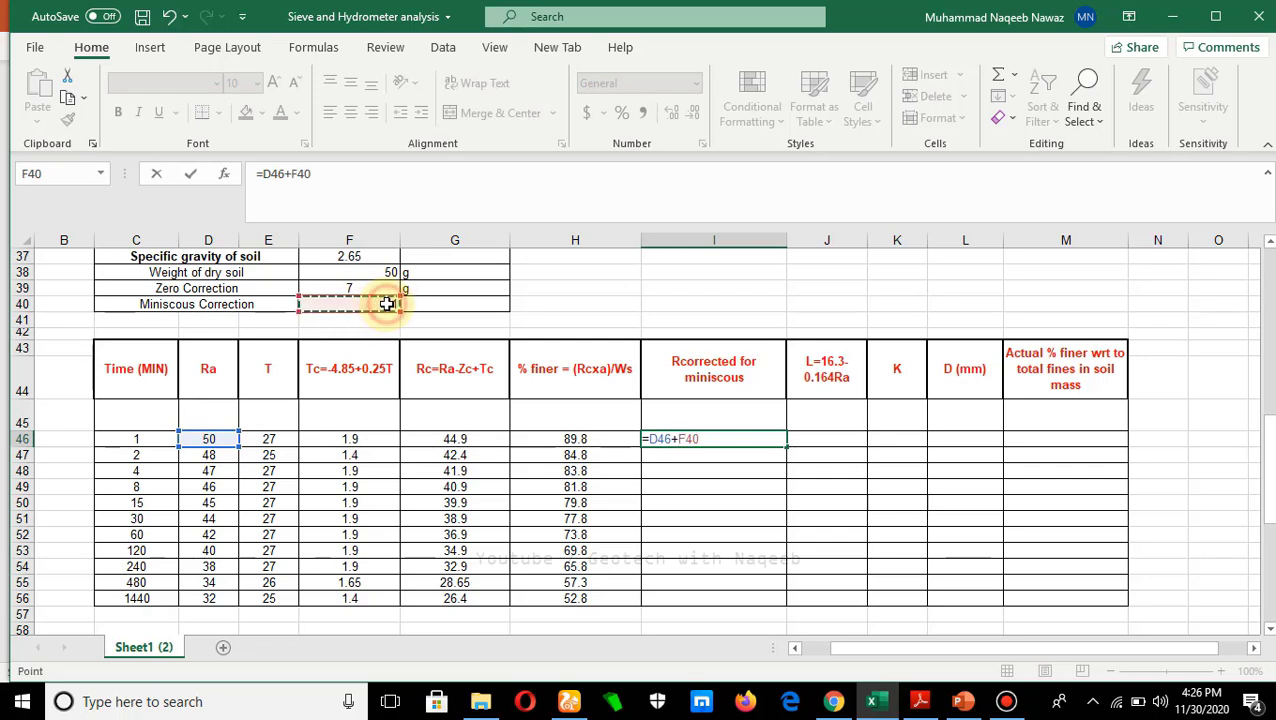
click(298, 174)
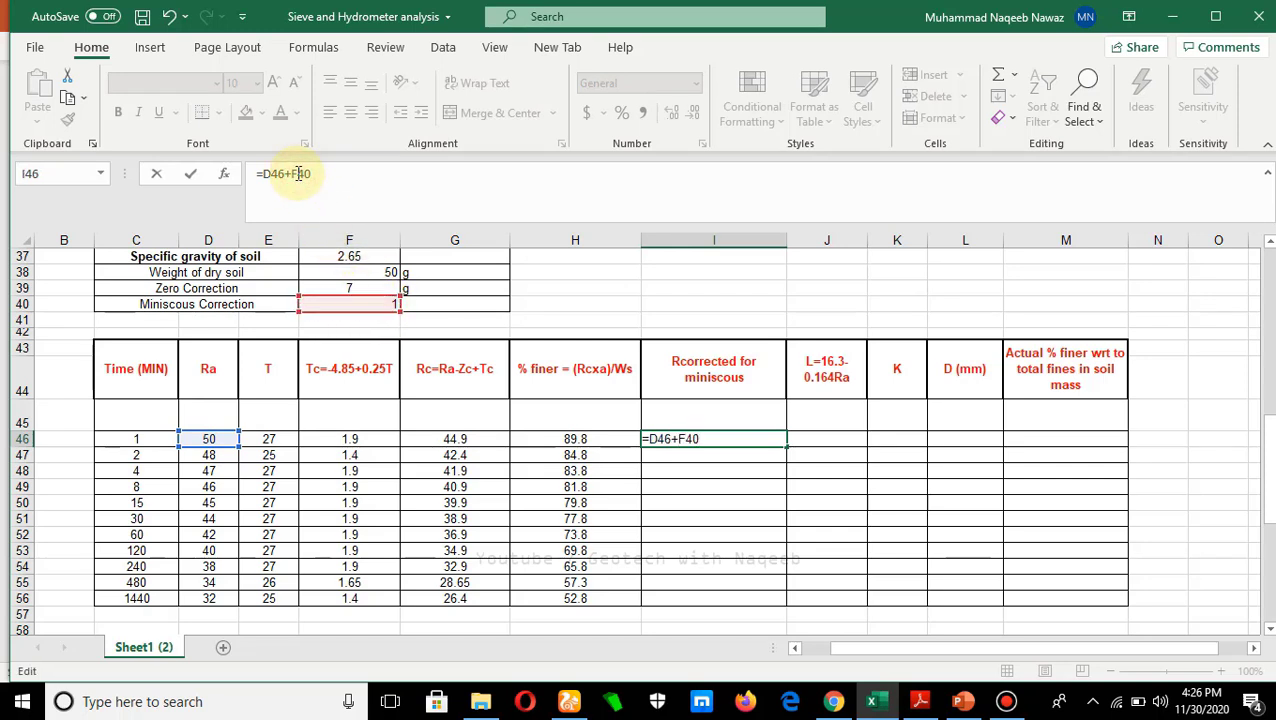
key(Return)
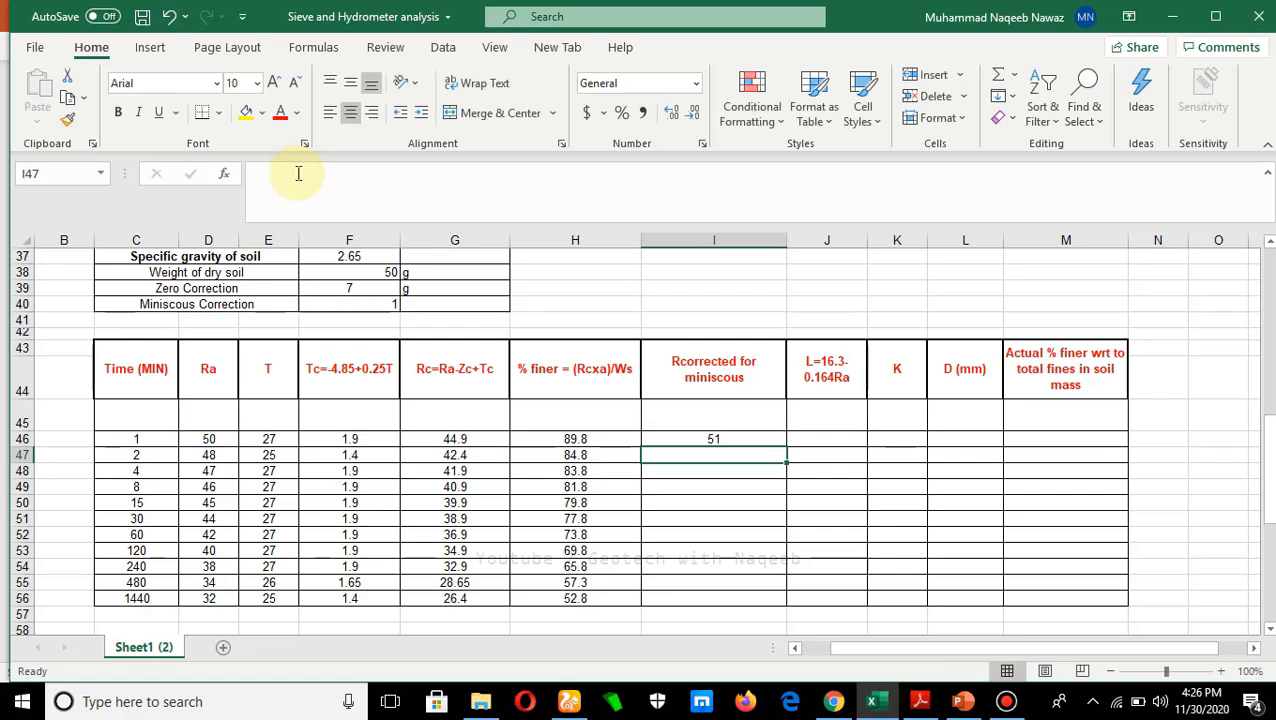
click(745, 440)
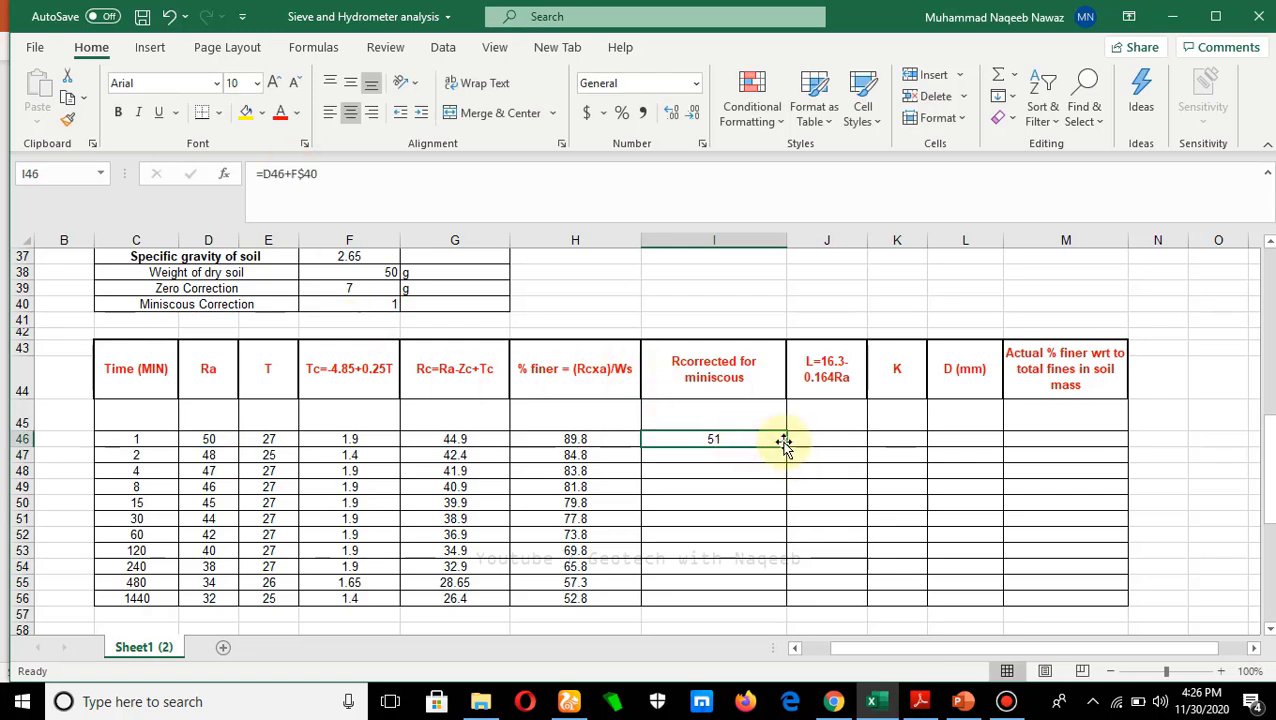
drag(786, 447, 776, 601)
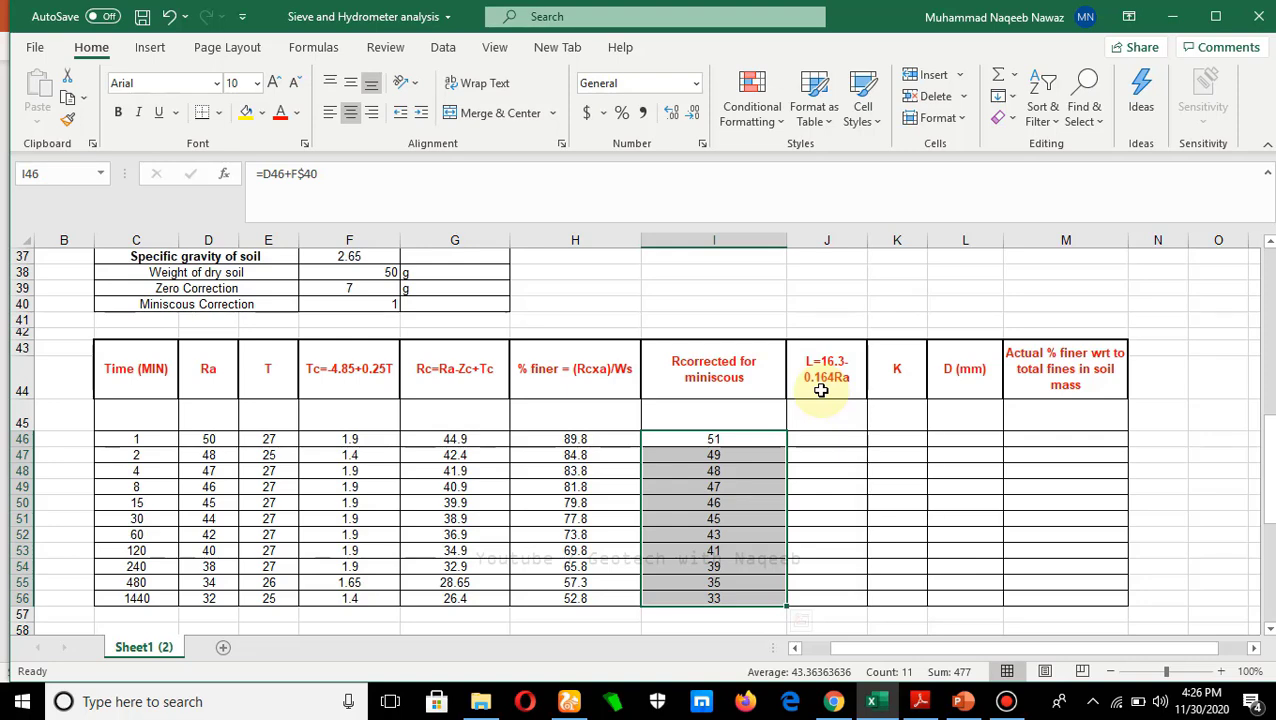
Switch to the PowerPoint presentation and show the Background slide with the hydrometer's effective depth diagram.
click(962, 701)
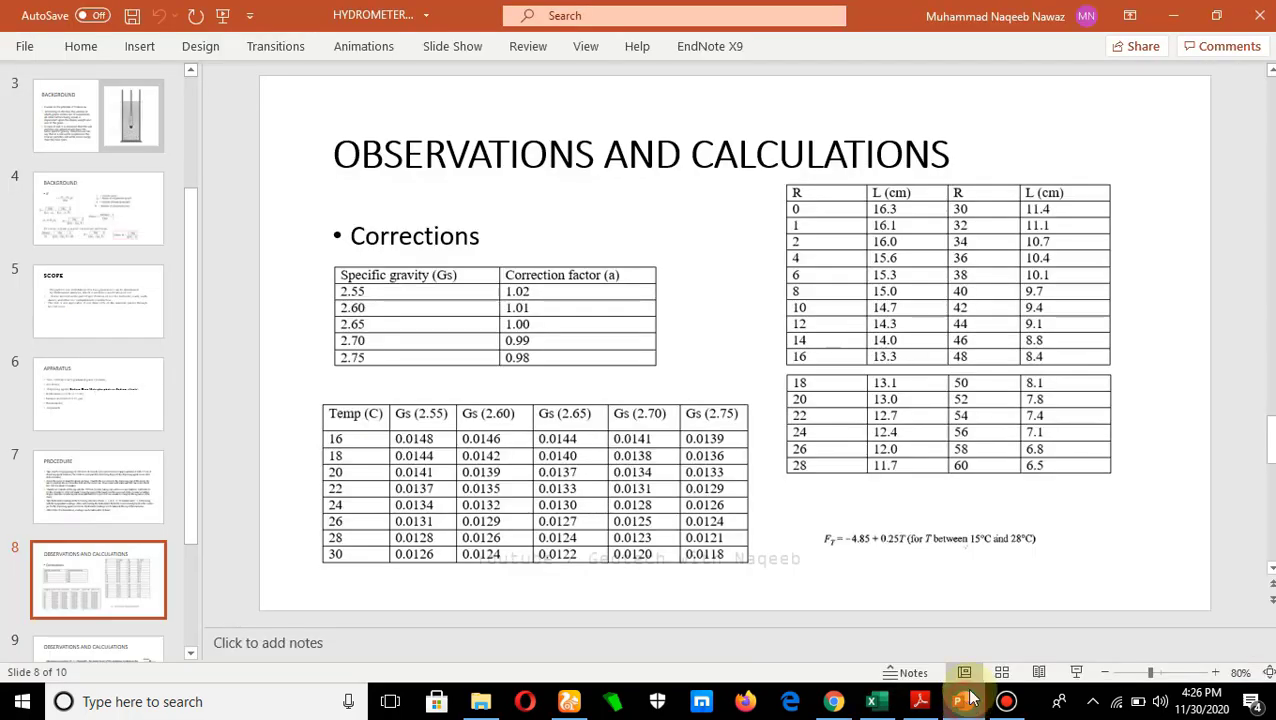
click(120, 128)
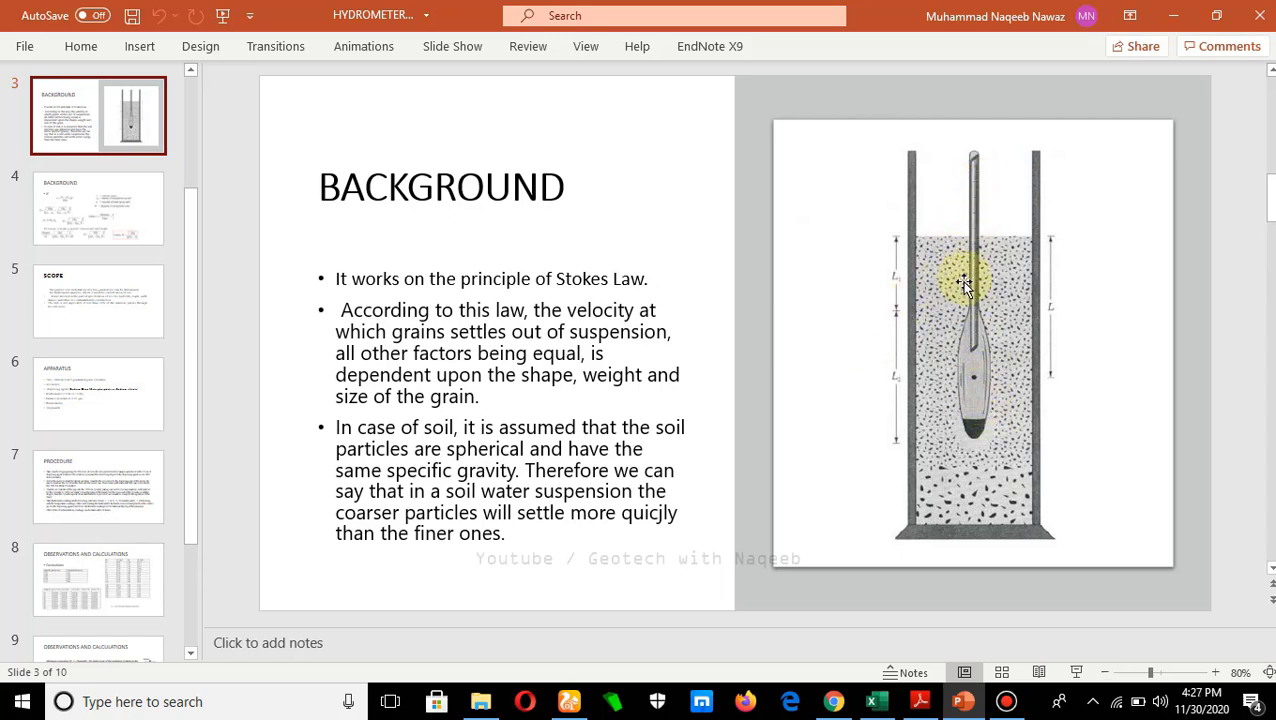
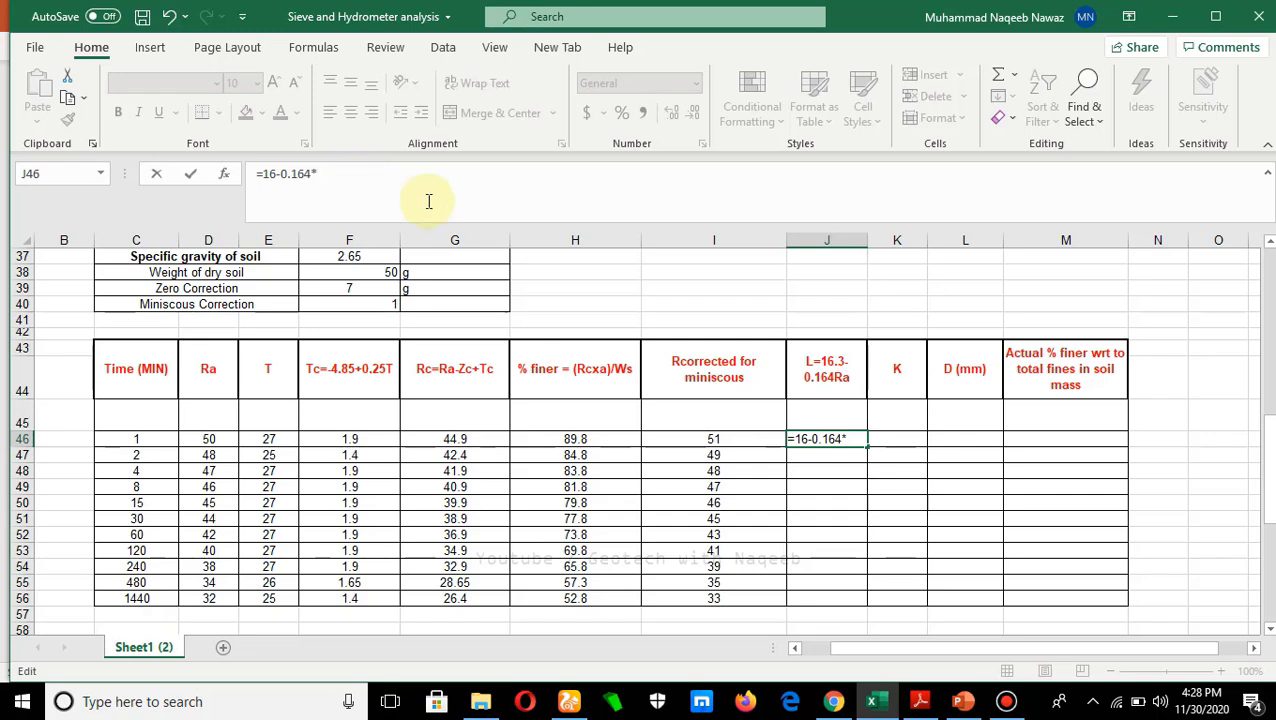
Set the effective depth cell J46 in the Excel worksheet to =16-0.164*I46 and fill it down through J56.
click(714, 438)
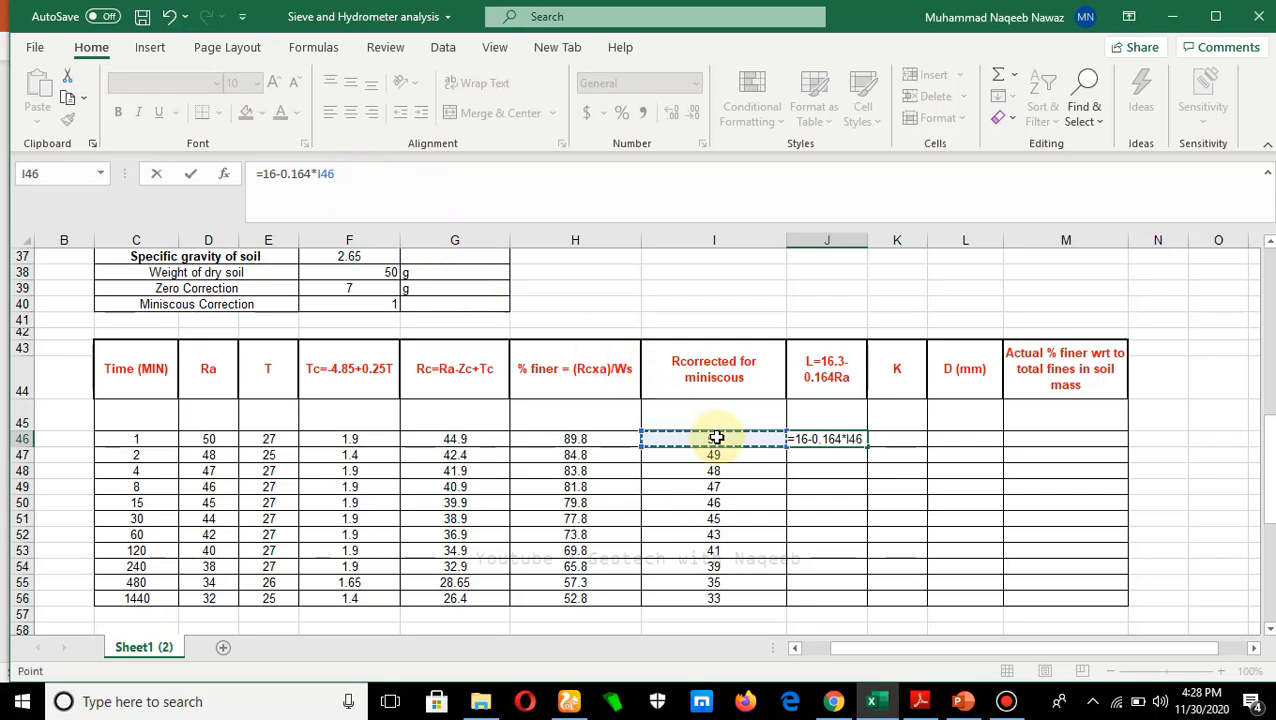
key(Return)
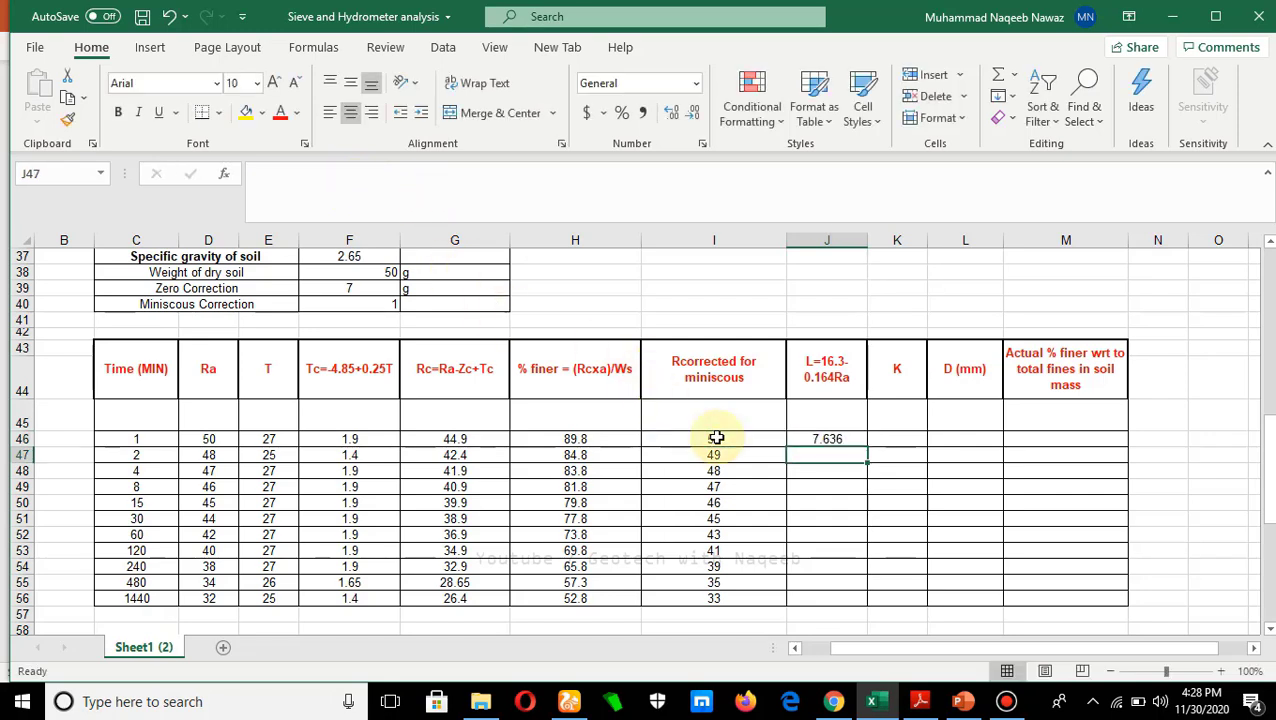
click(845, 438)
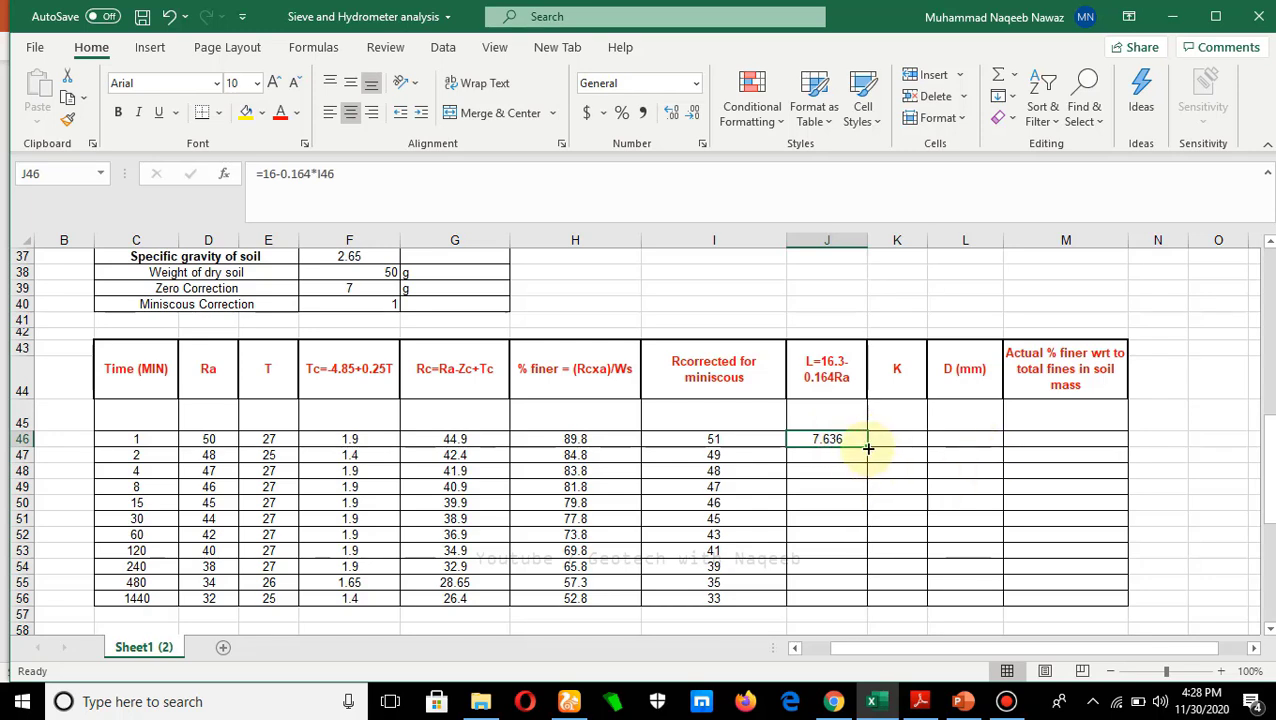
drag(868, 448, 856, 600)
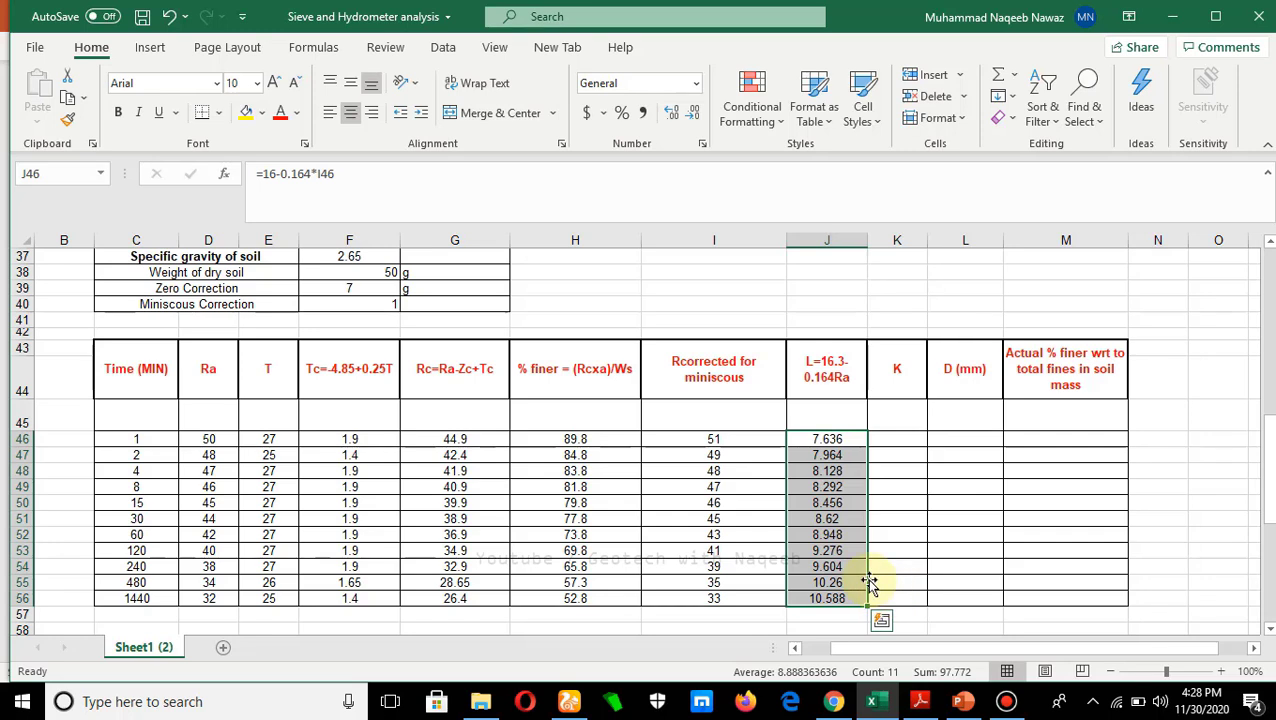
Correct the effective depth formula in J46 to =16.3-0.164*I46 and refill it down through J56.
click(275, 174)
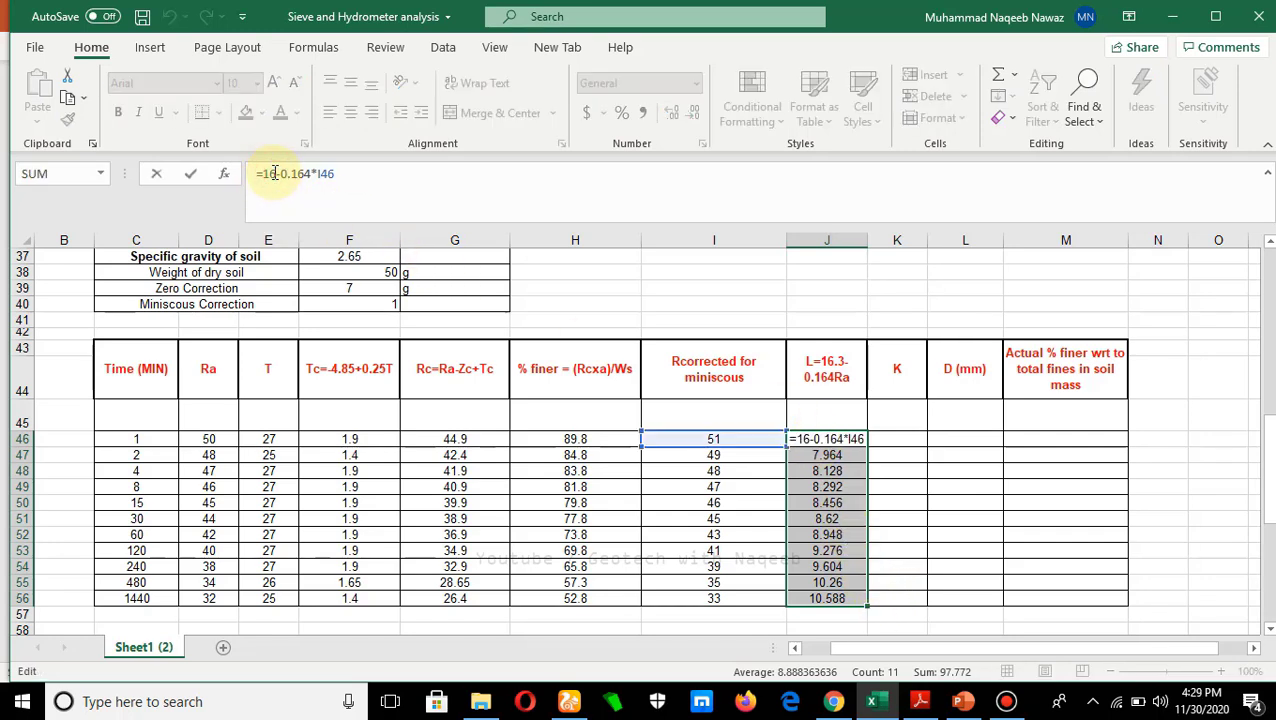
text(.3)
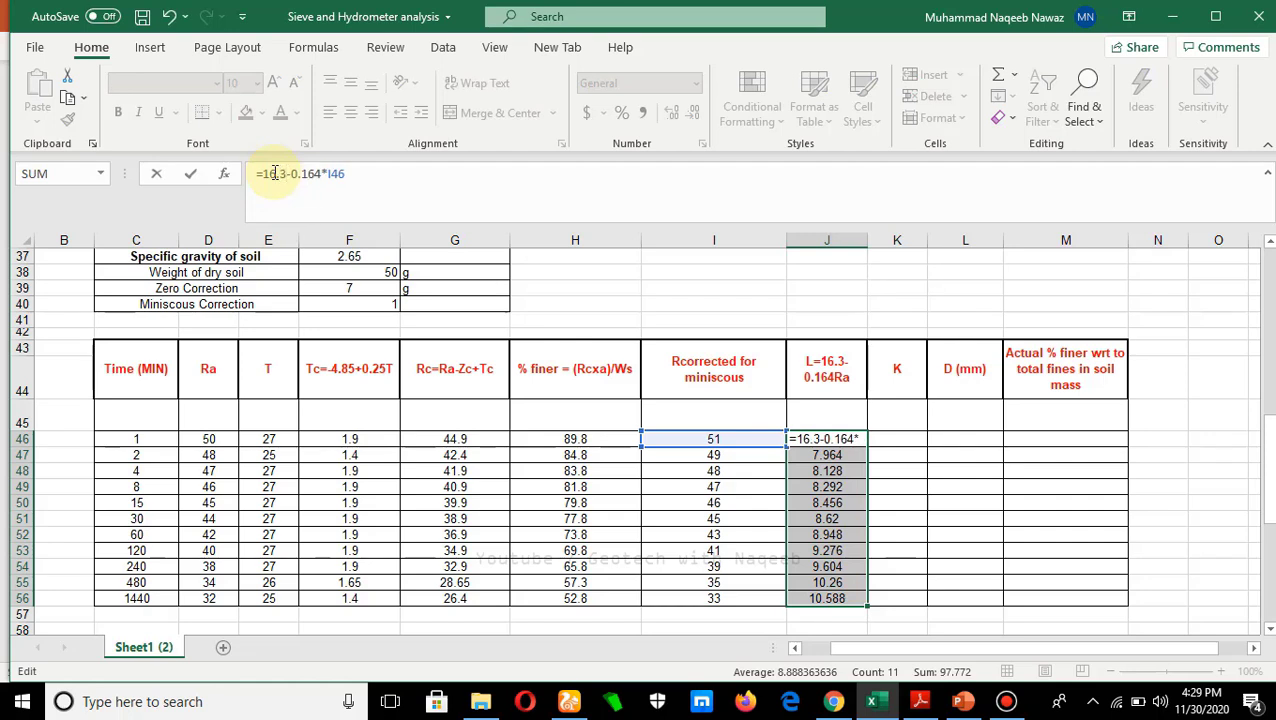
key(Return)
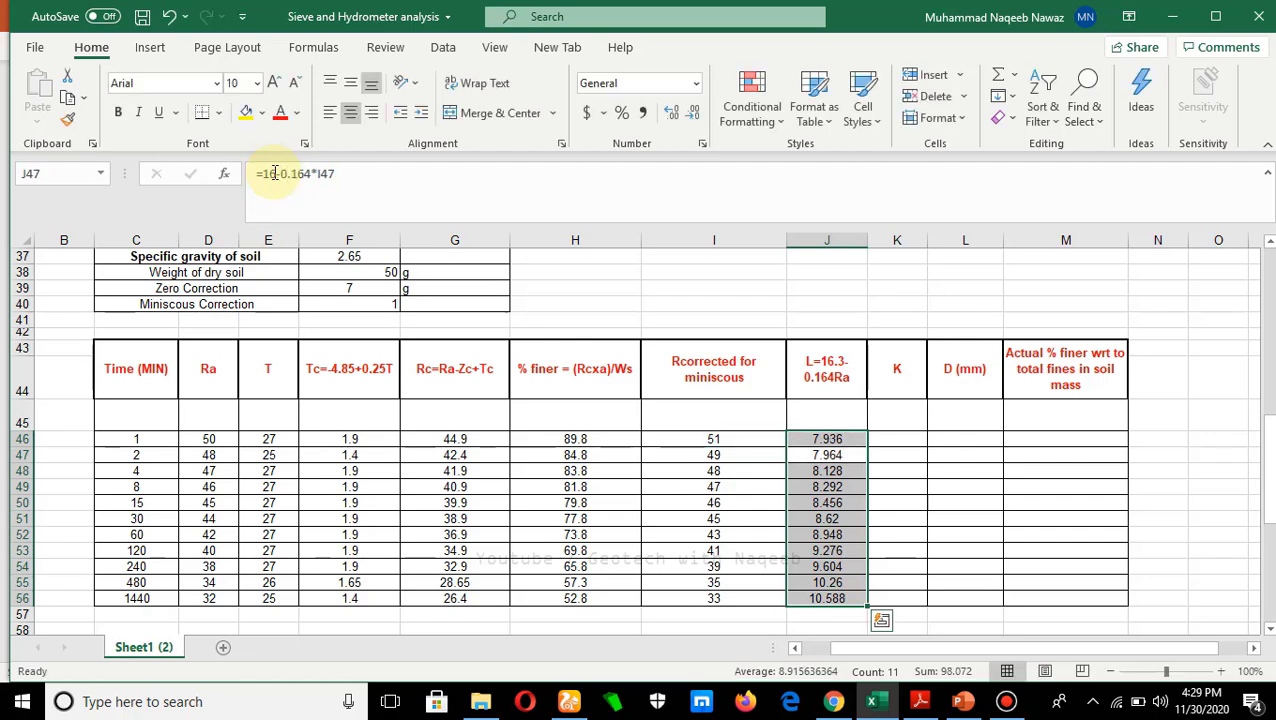
click(893, 304)
click(840, 441)
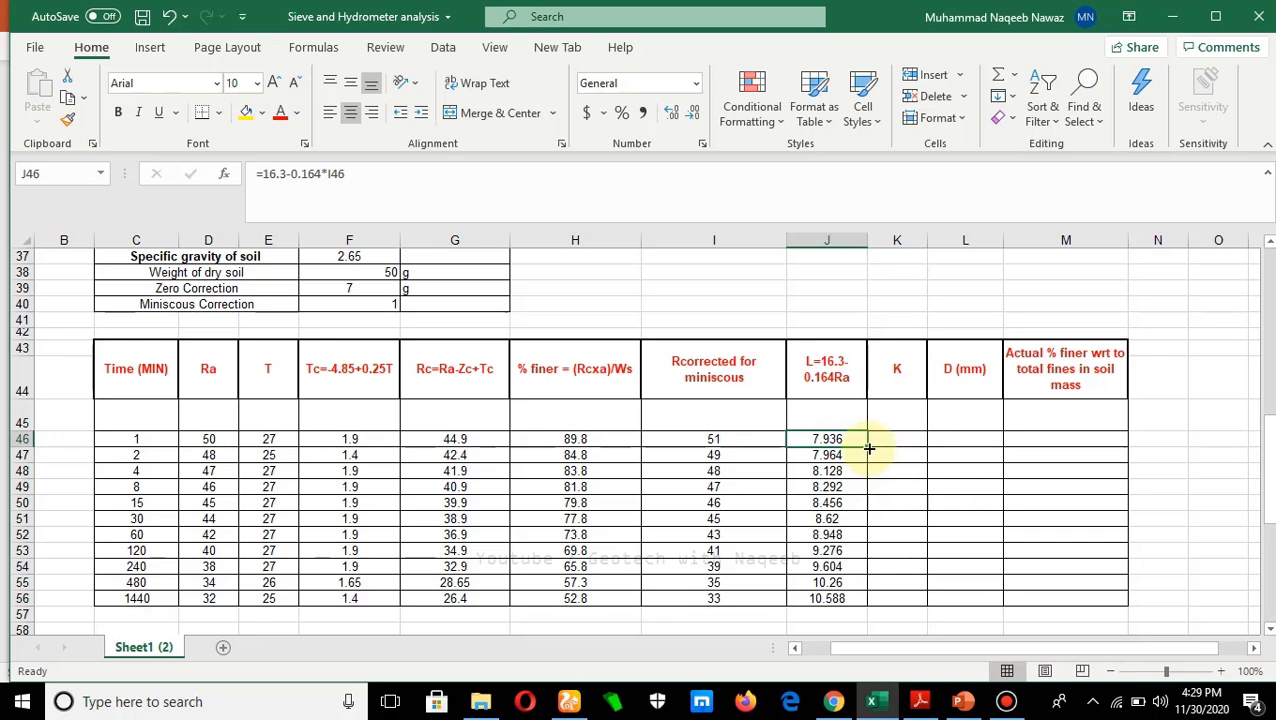
drag(868, 449, 860, 598)
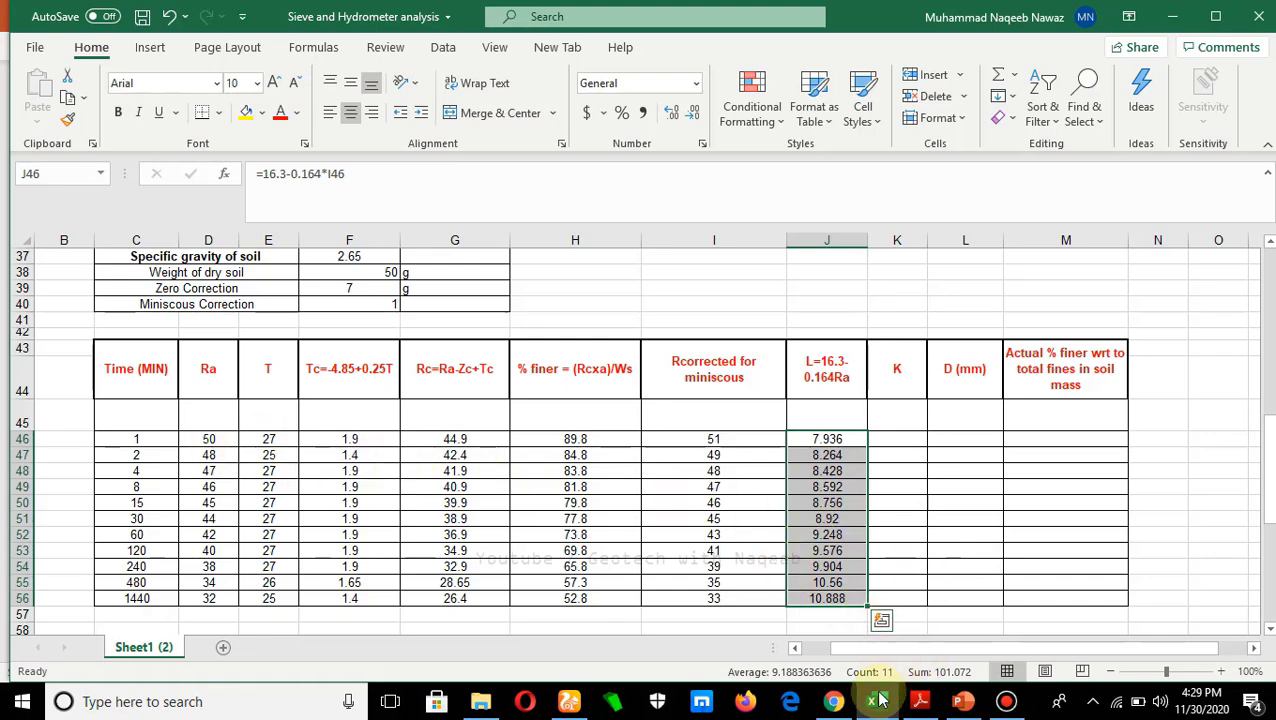
Look up the K values by temperature for specific gravity 2.65 in the PowerPoint presentation, and return to the Excel worksheet.
click(962, 701)
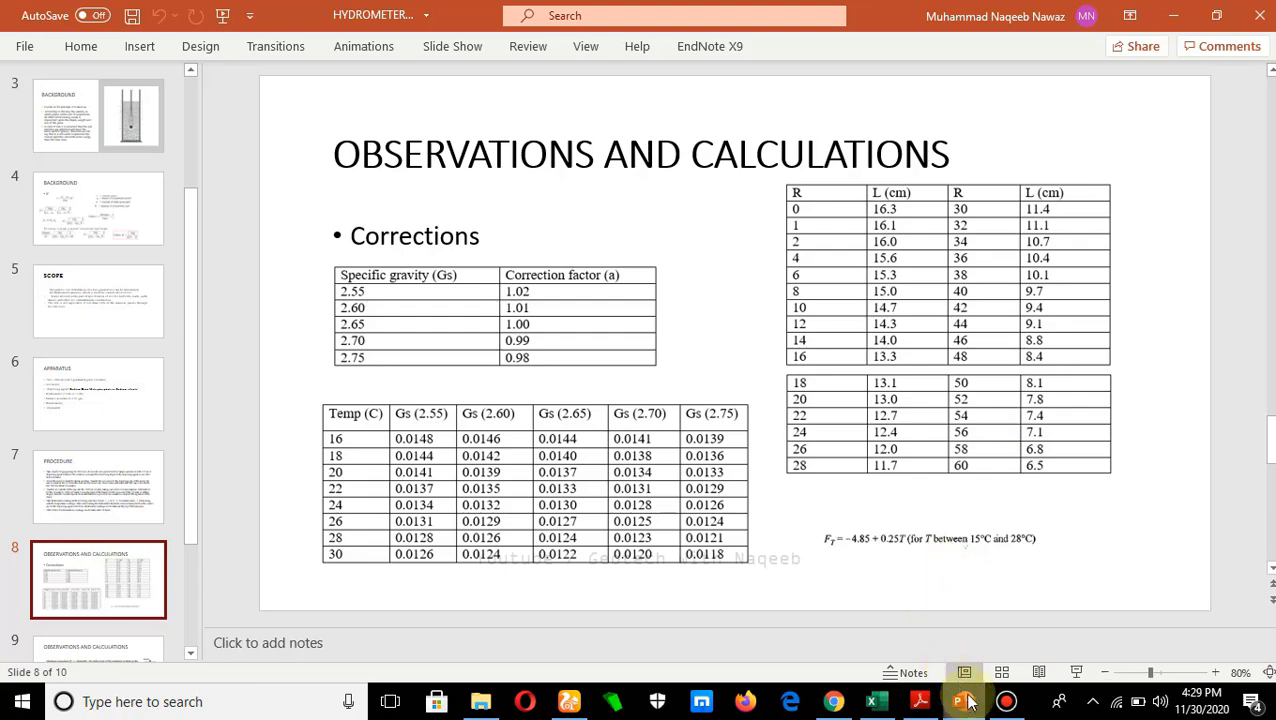
click(880, 703)
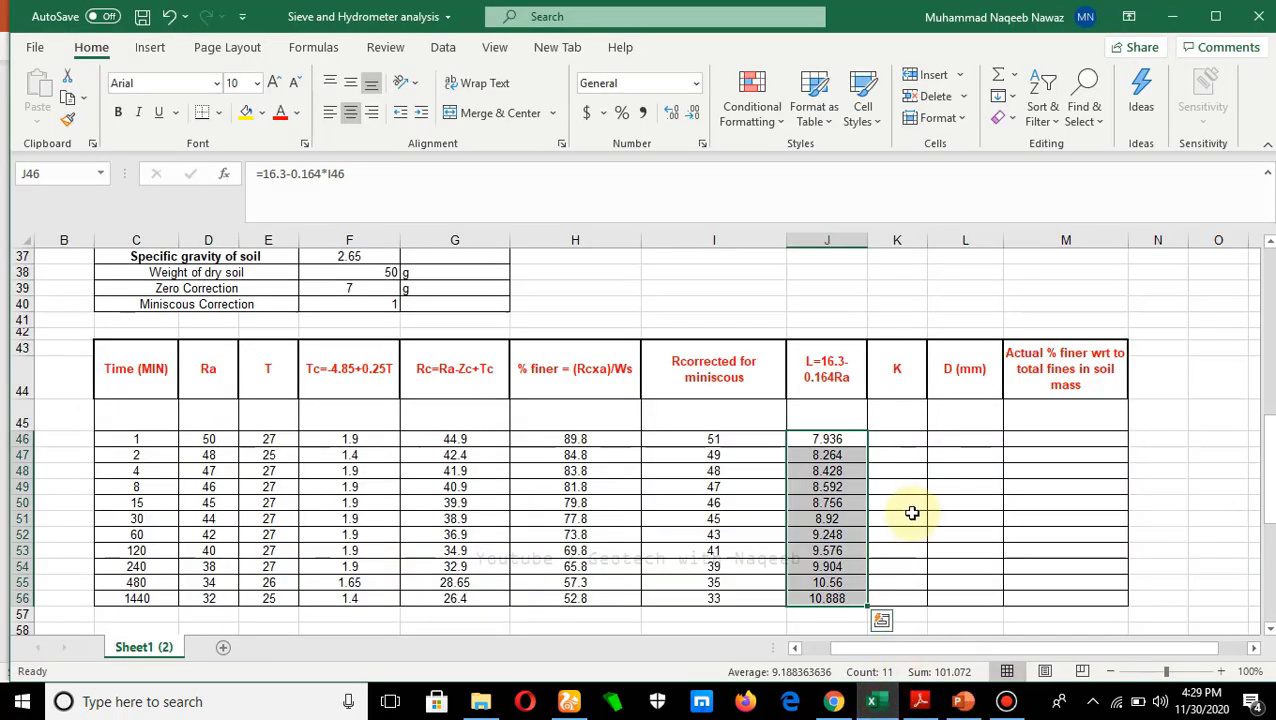
click(912, 516)
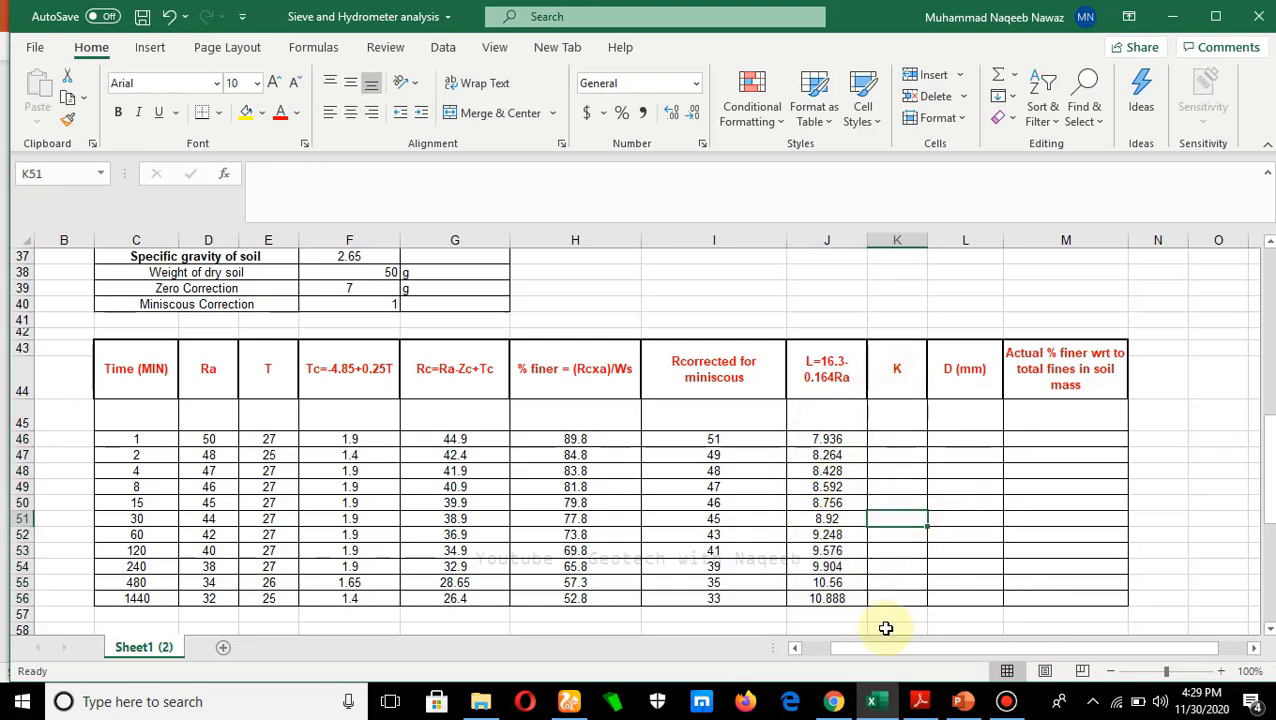
click(963, 701)
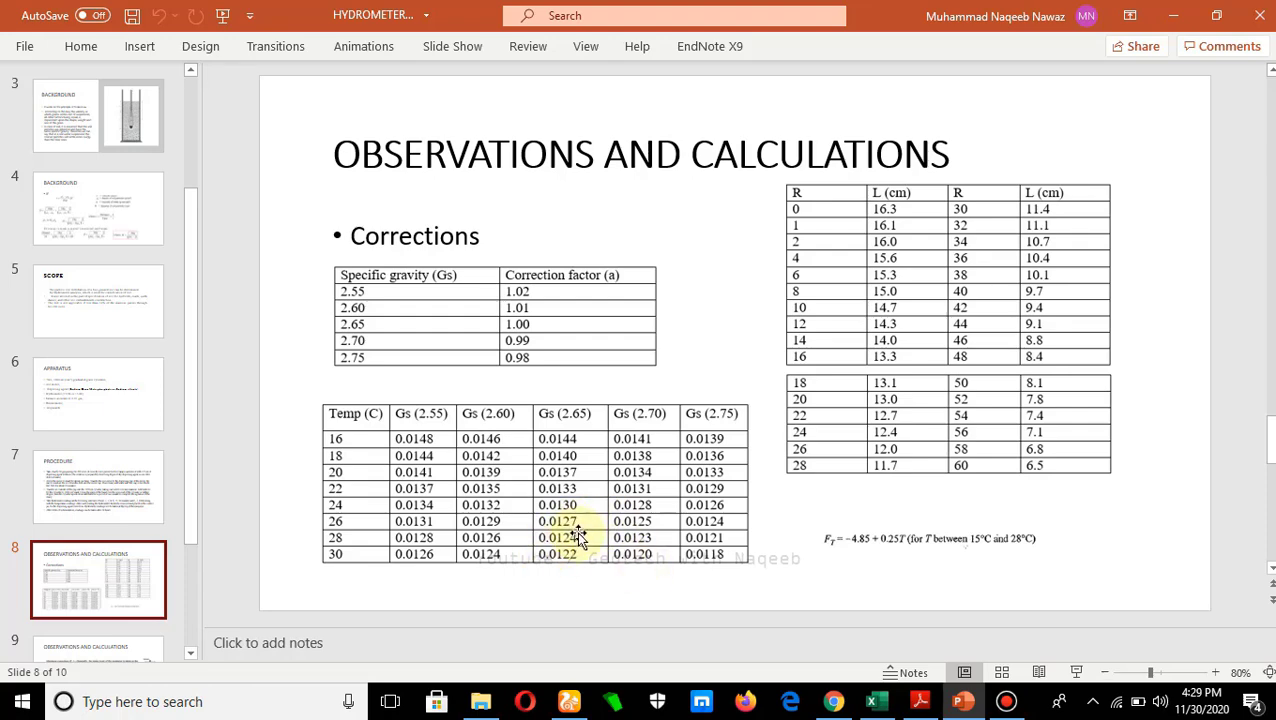
click(878, 703)
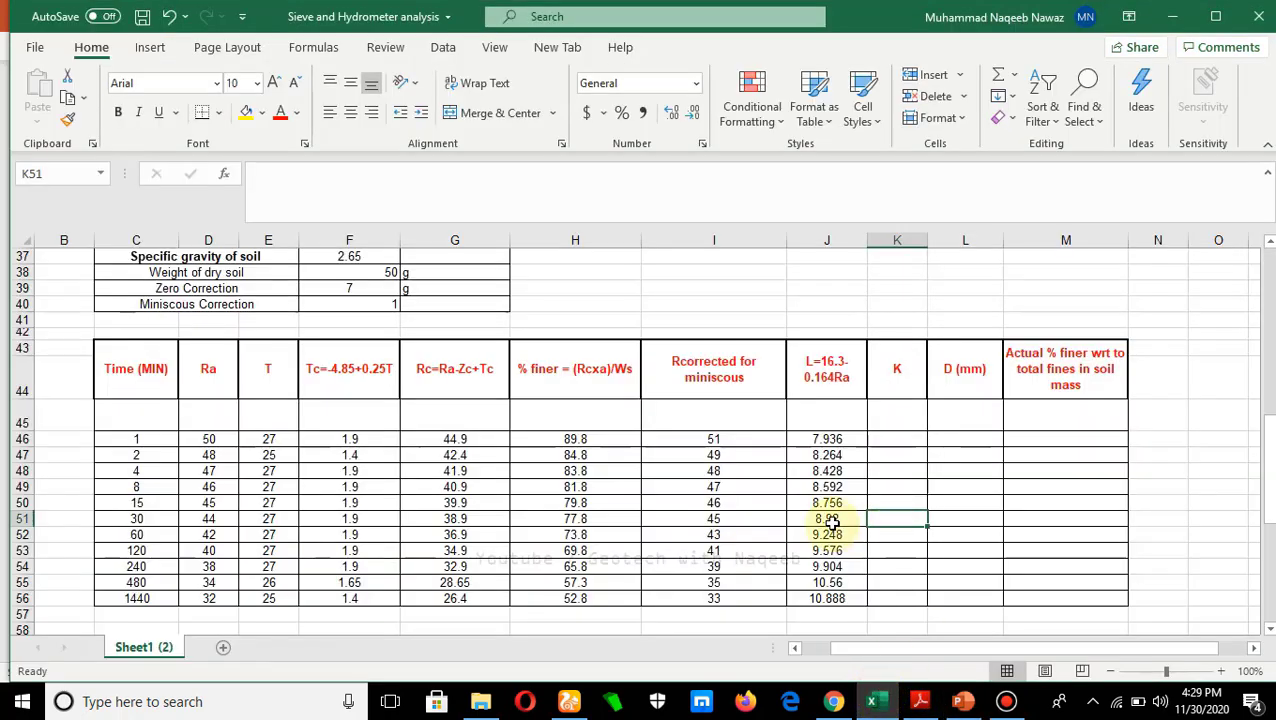
Start the K formula in K46 as =((30*F36)/(F37-1), referencing the water viscosity and the soil's specific gravity.
click(894, 440)
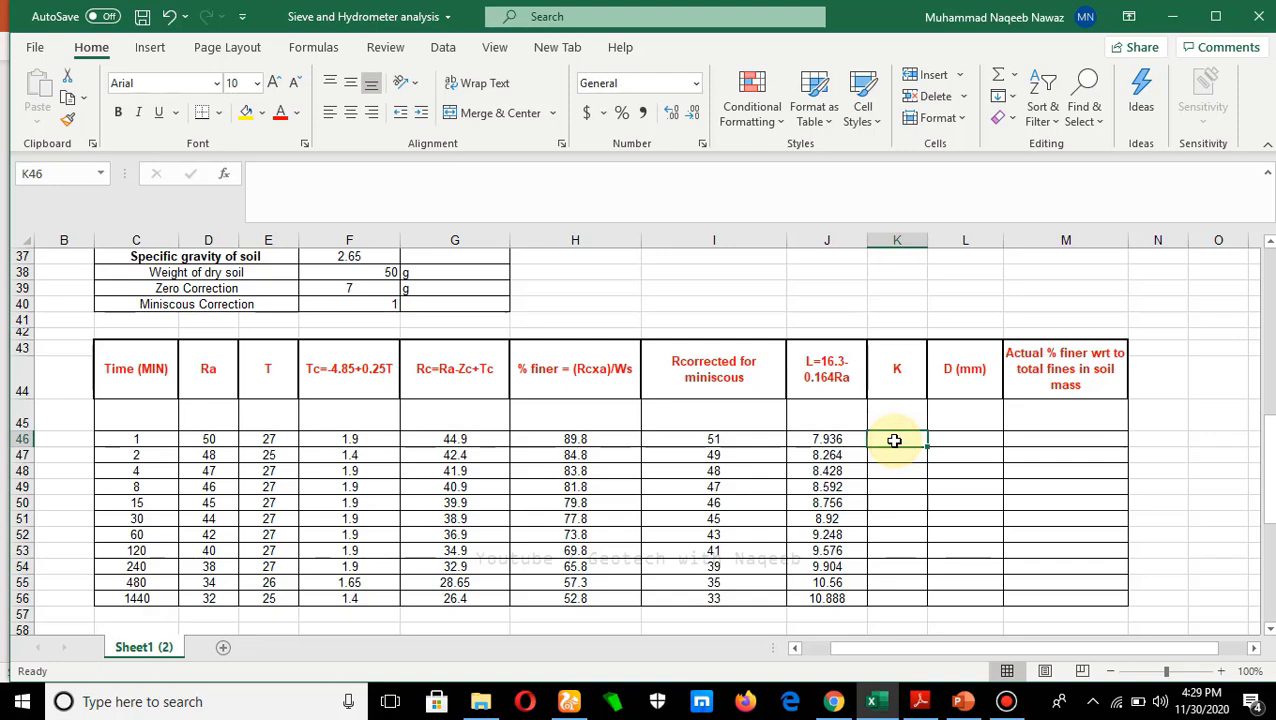
scroll(305, 527, down, 6)
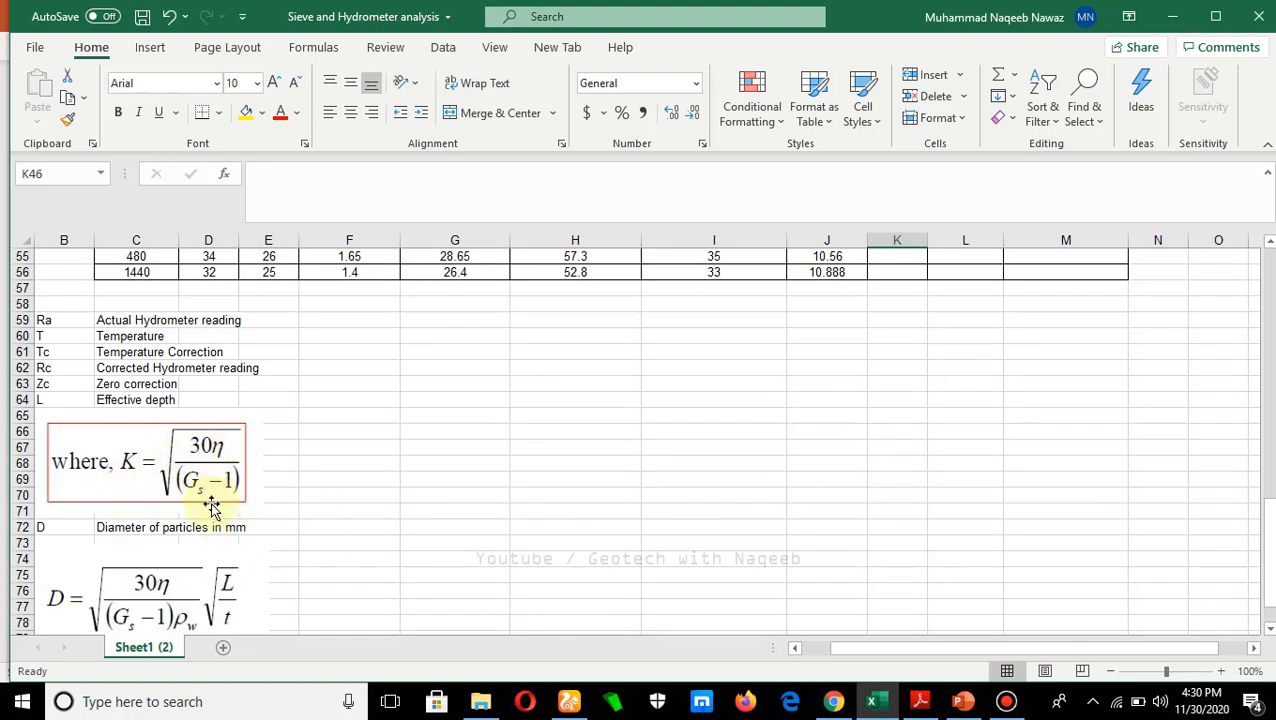
scroll(560, 499, up, 6)
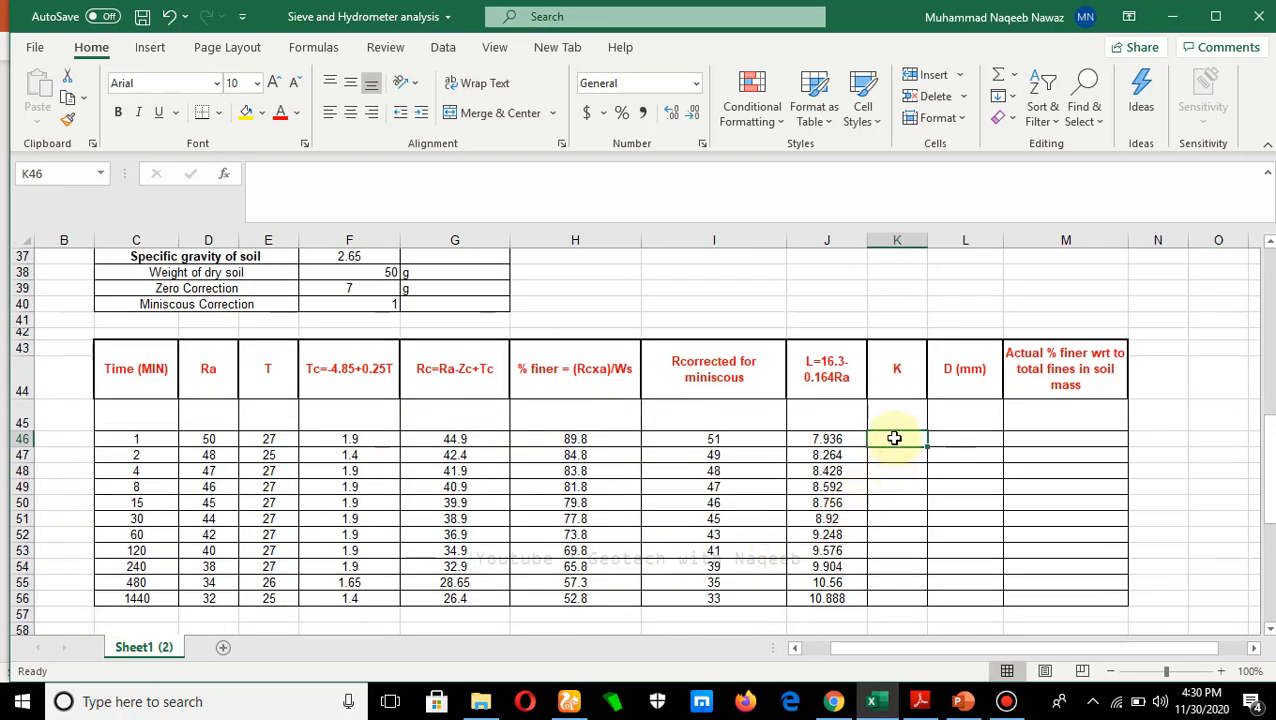
text(=(30*)
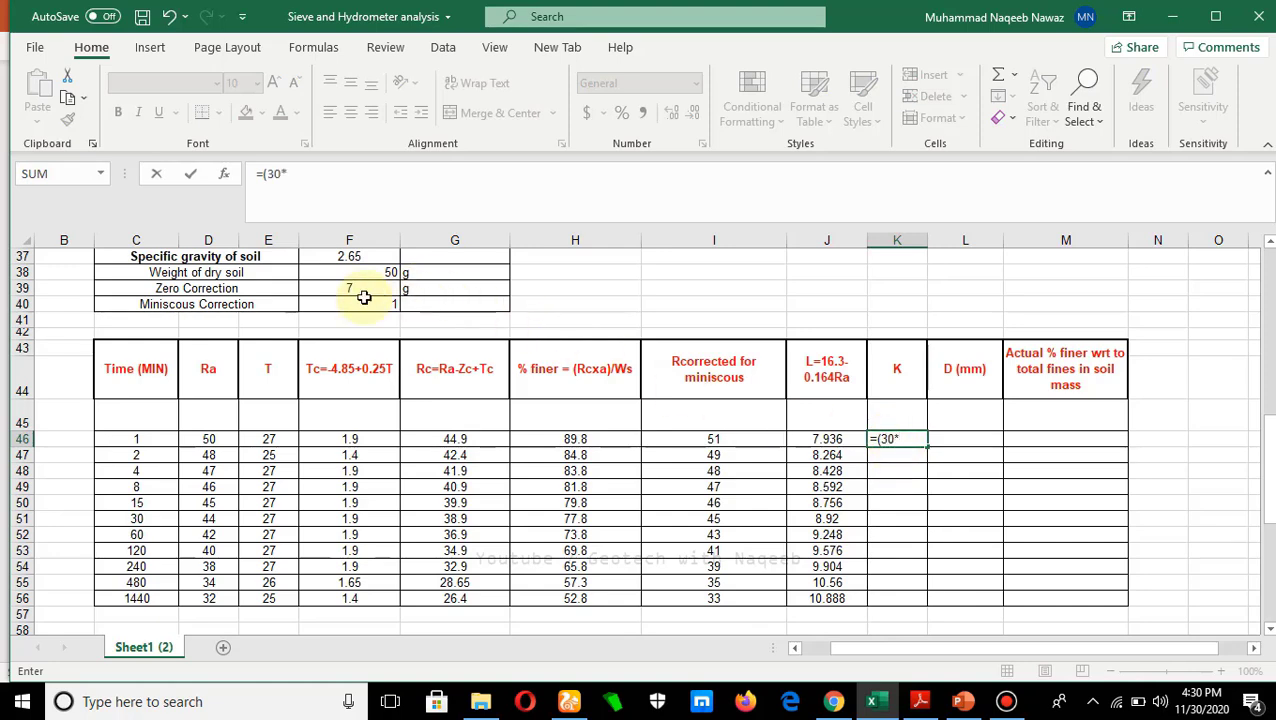
scroll(365, 295, up, 2)
click(362, 341)
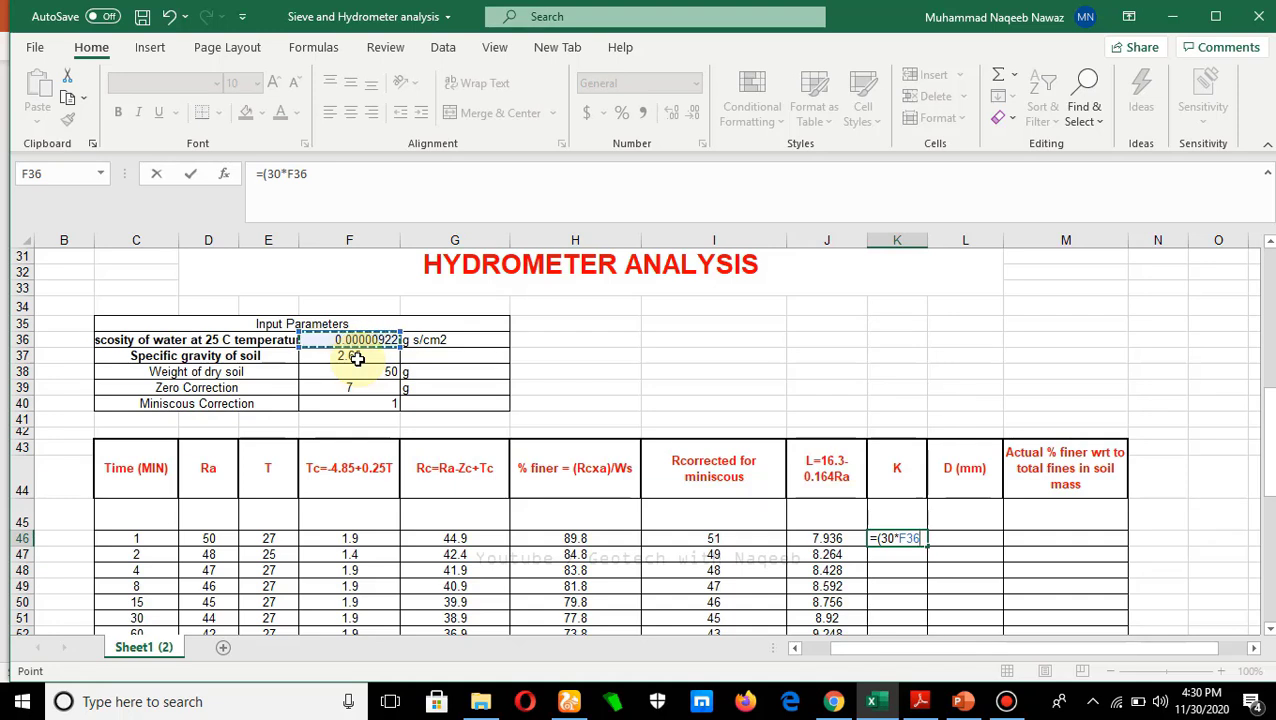
click(269, 177)
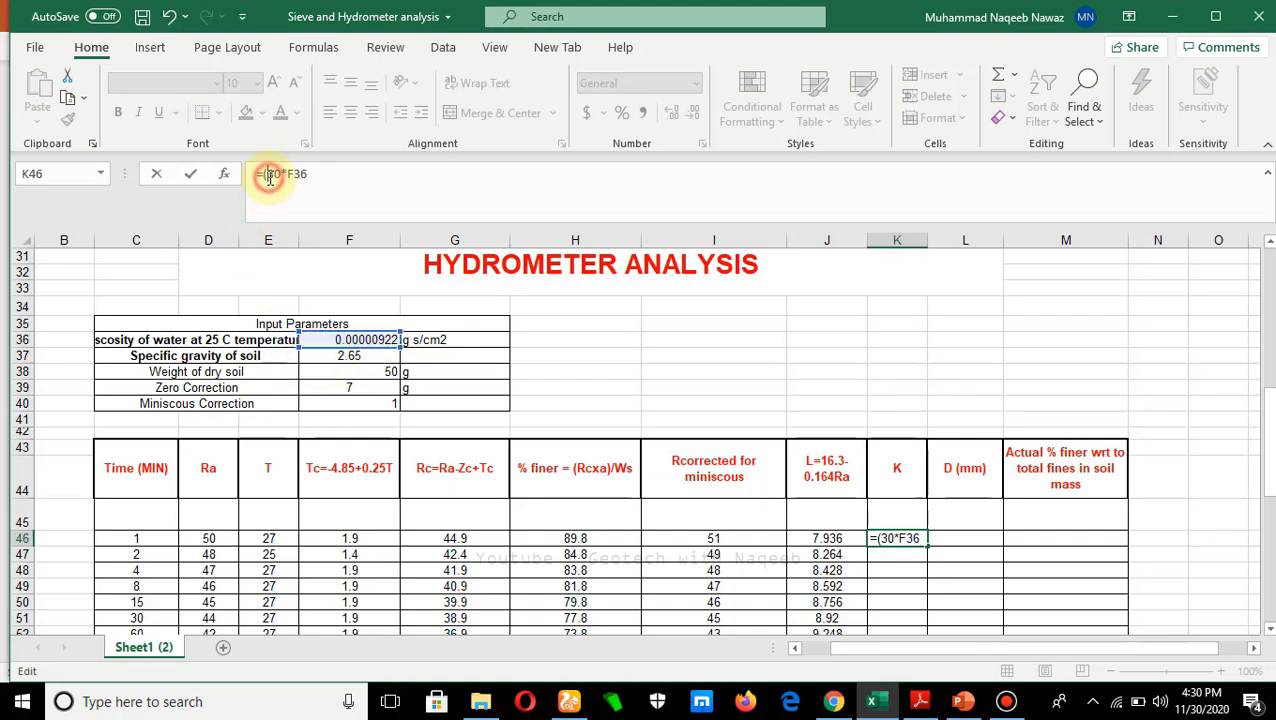
text(()
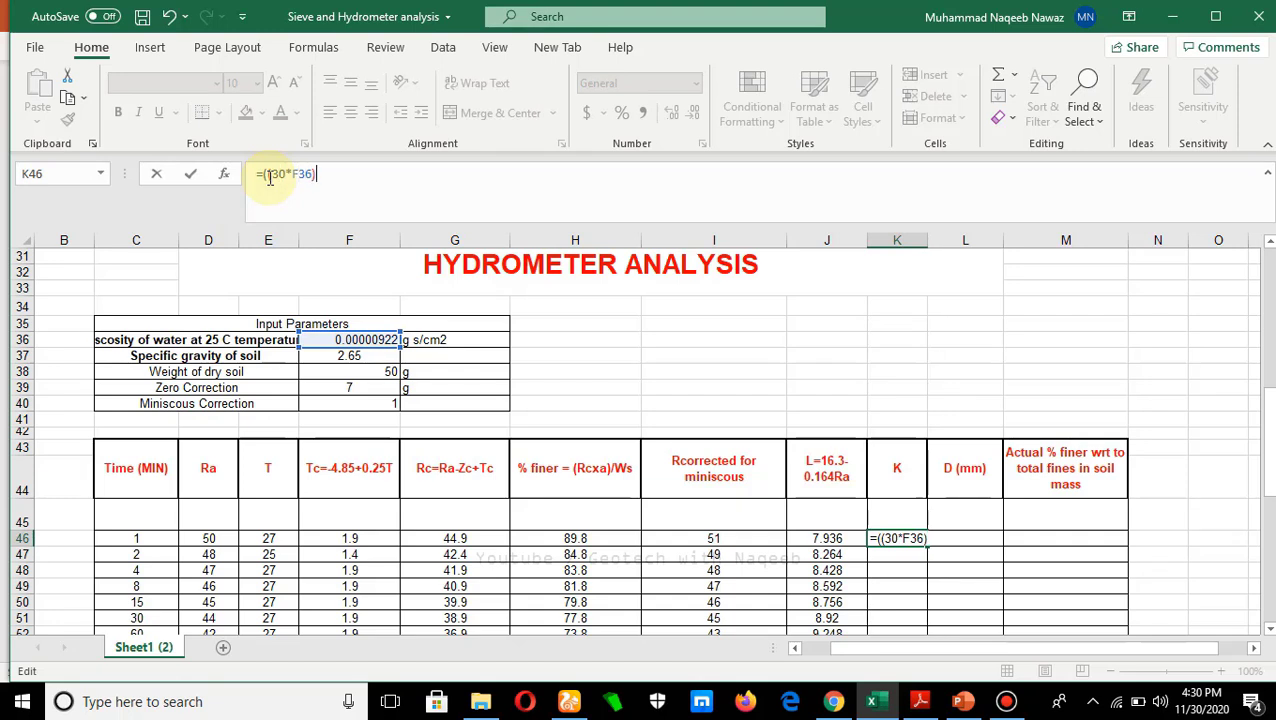
text()/()
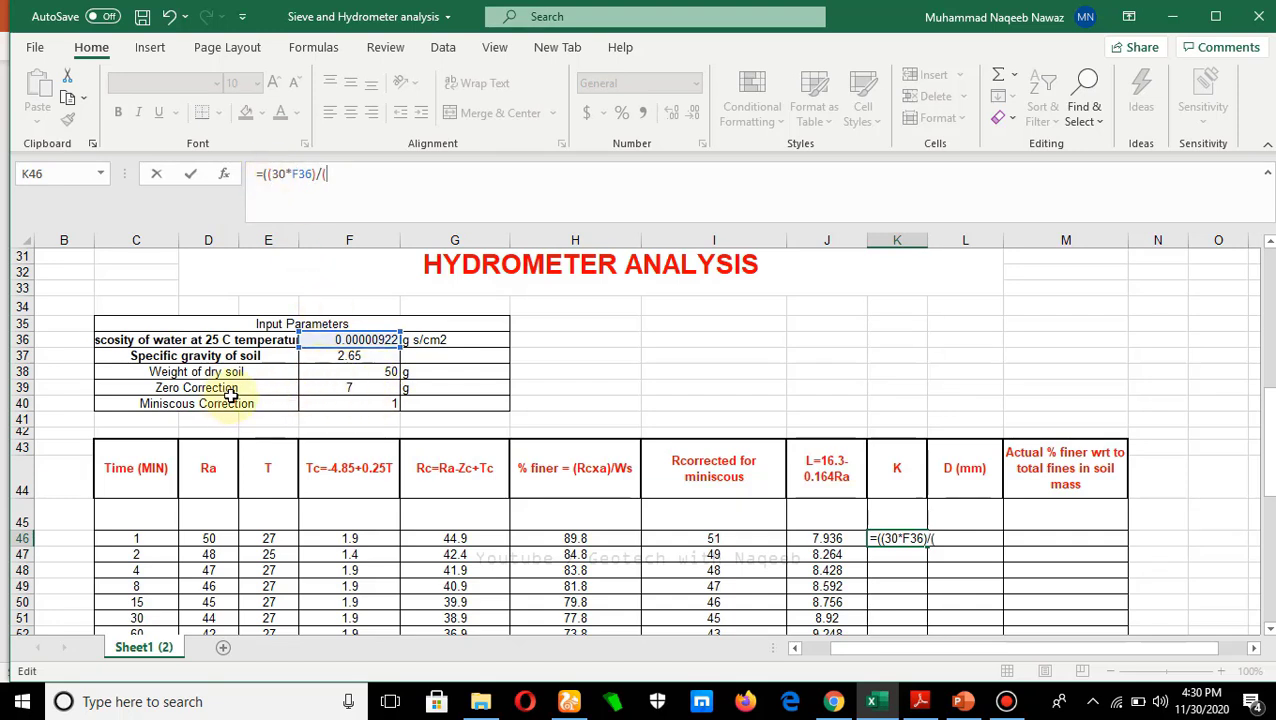
click(347, 357)
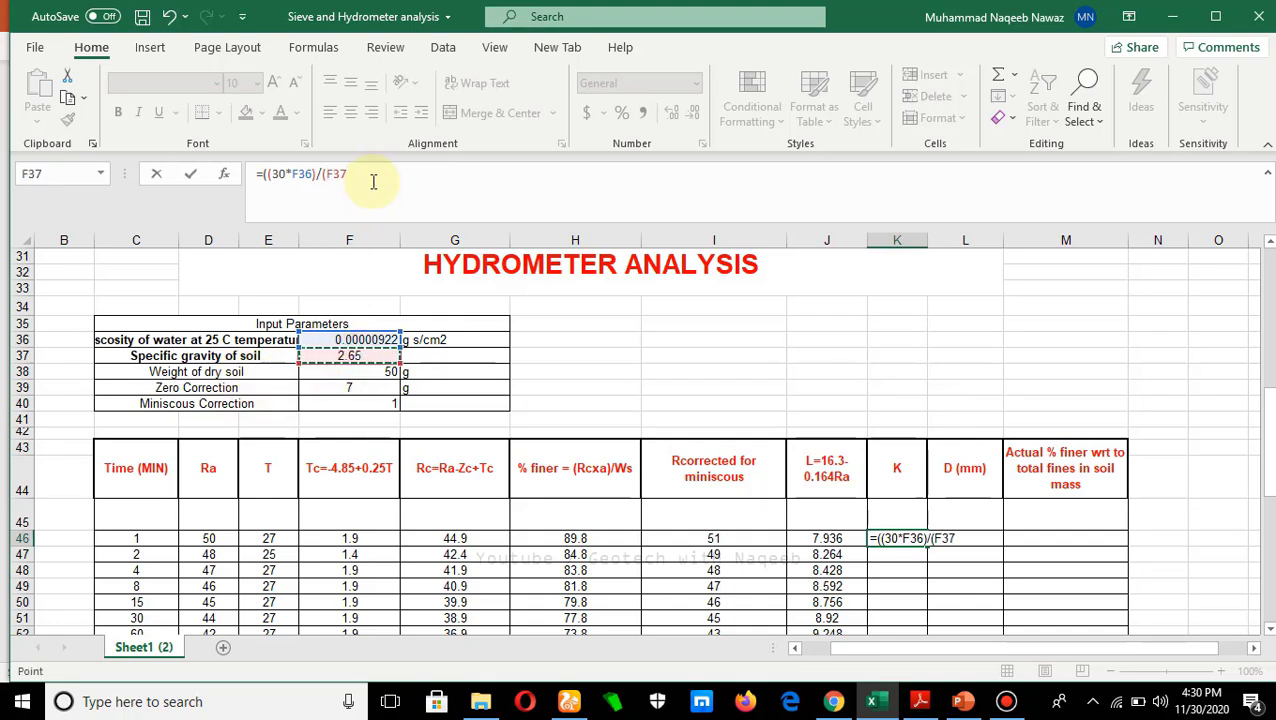
text(-1)
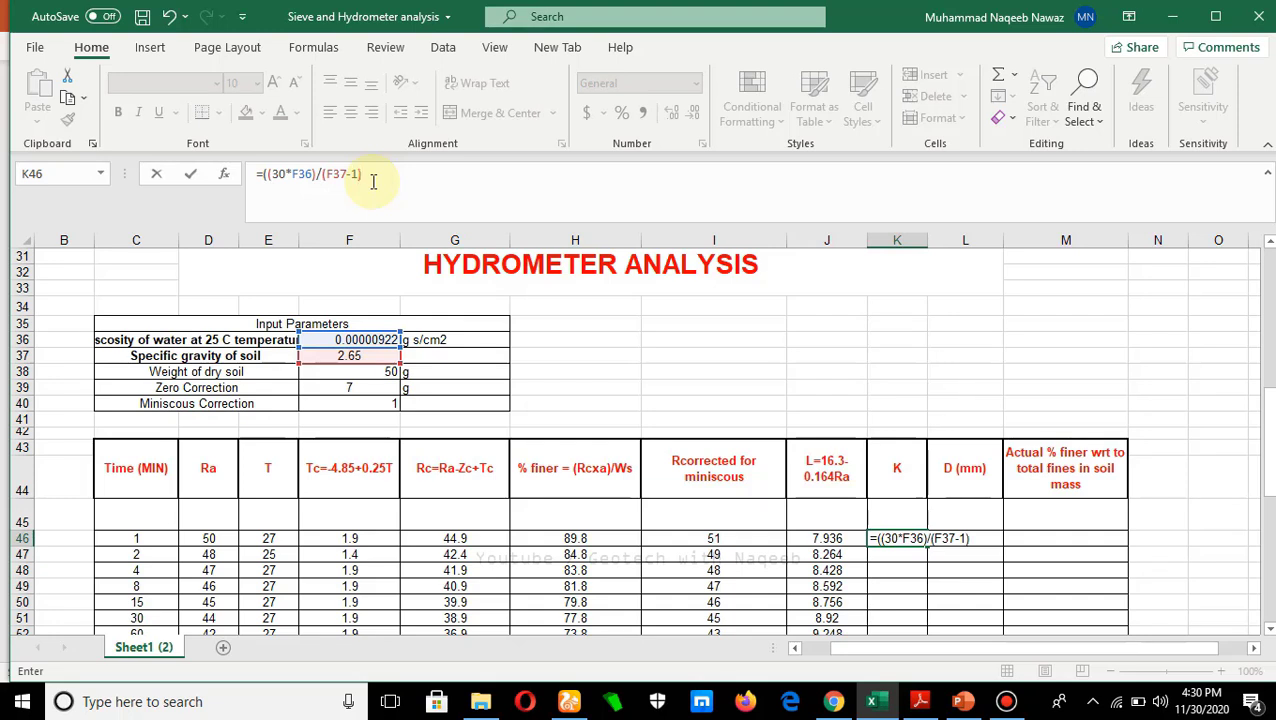
Lock the row references in K46 and add the square root so the formula is =((30*F$36)/(F$37-1))^(1/2).
click(300, 174)
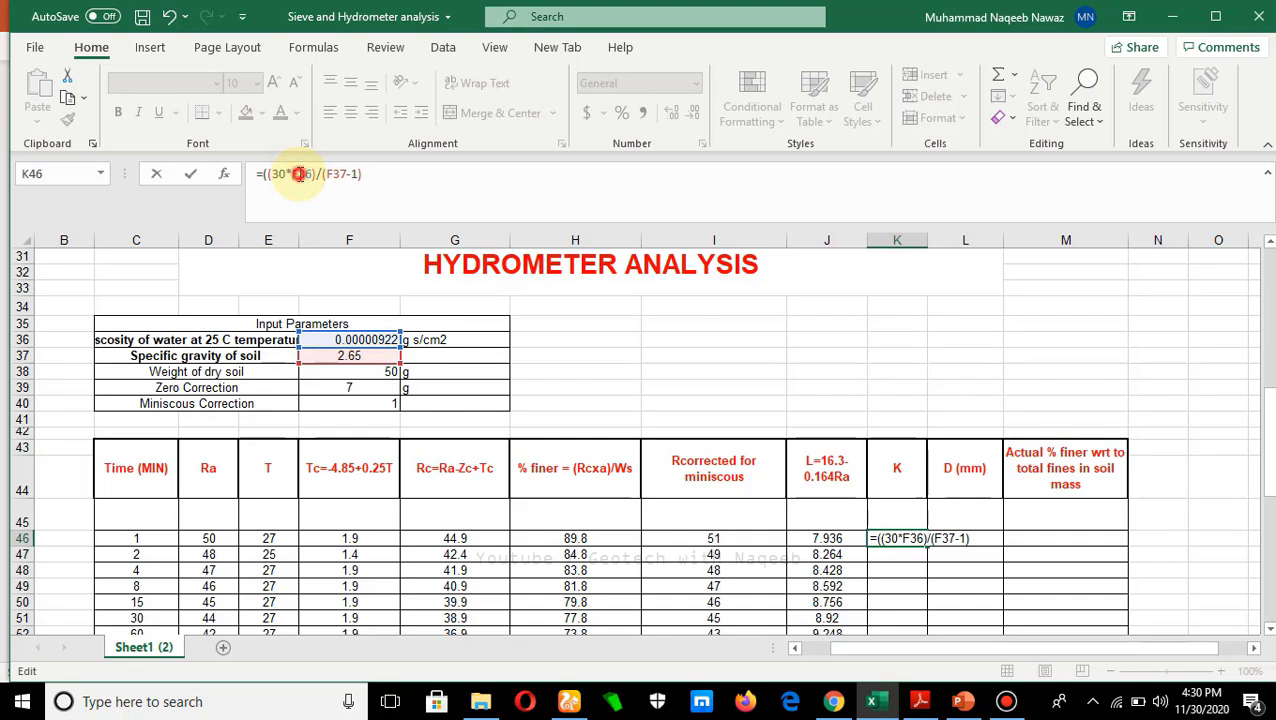
triple_click(298, 170)
click(306, 174)
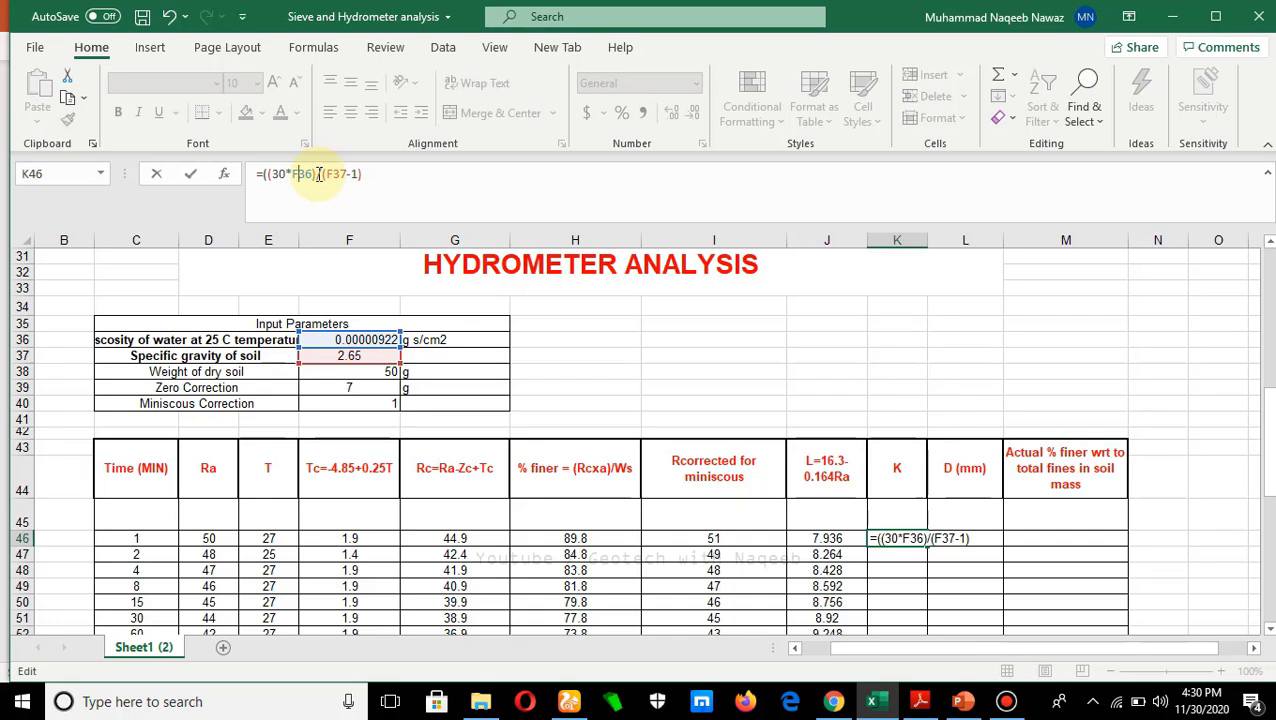
text($)
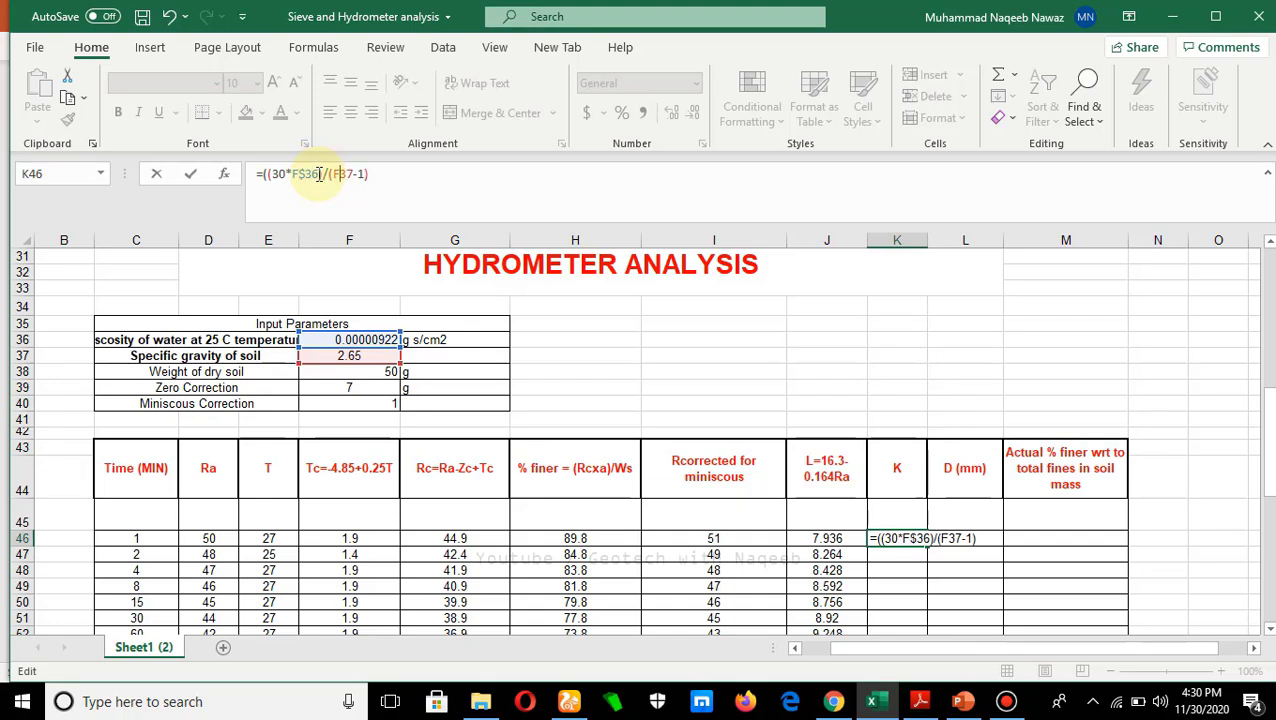
key(Right)
key(Right)
key(Right)
key(Right)
key(Right)
key(Right)
text($37-1))^(1)
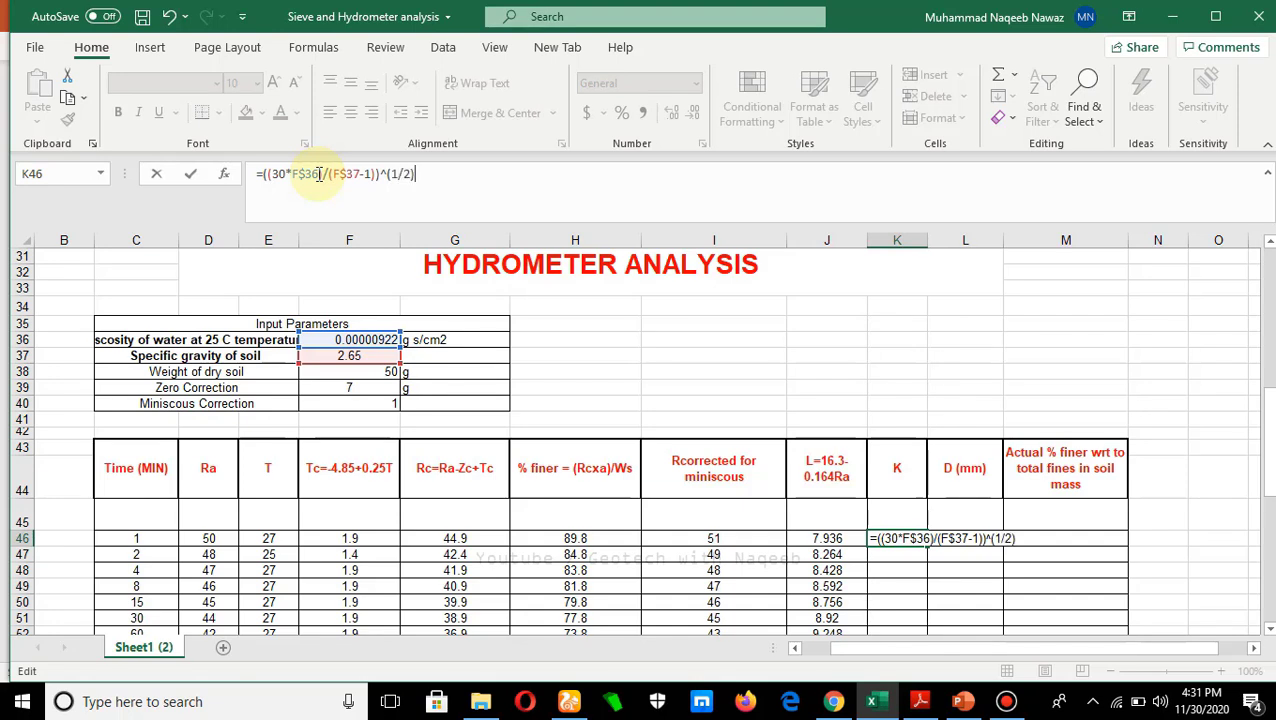
key(Return)
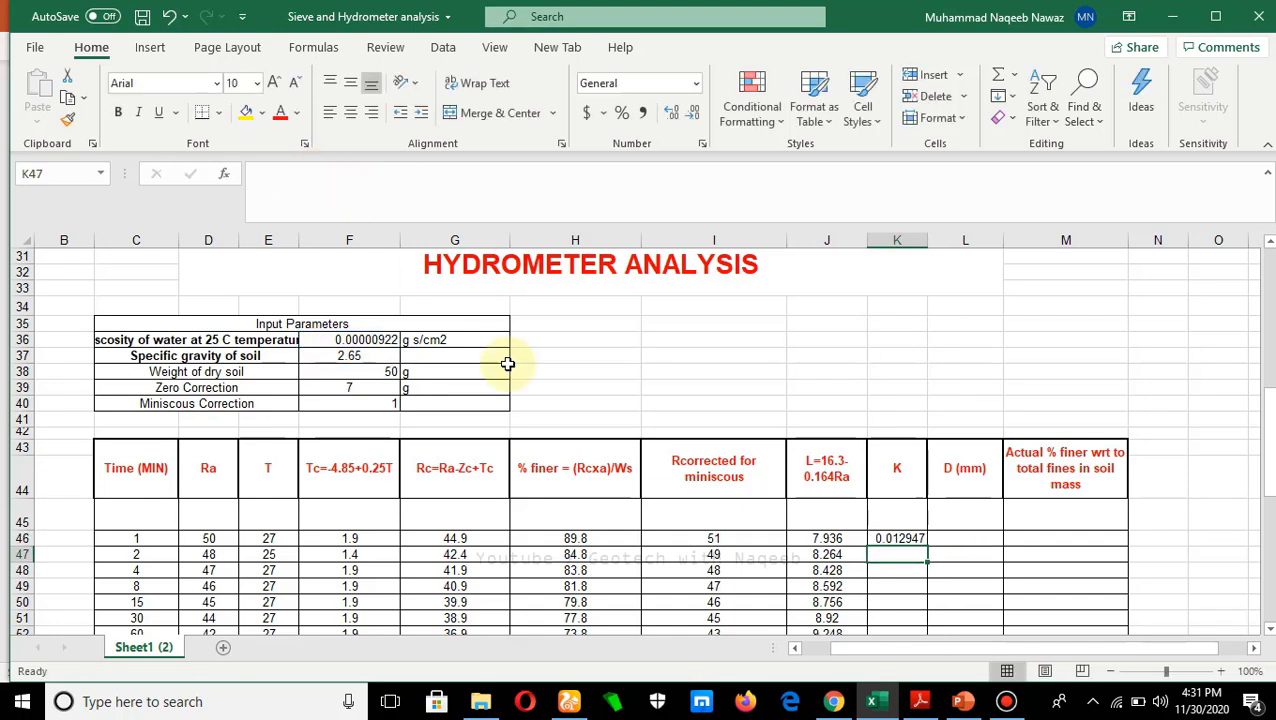
Fill the K formula from K46 down through K56.
click(898, 539)
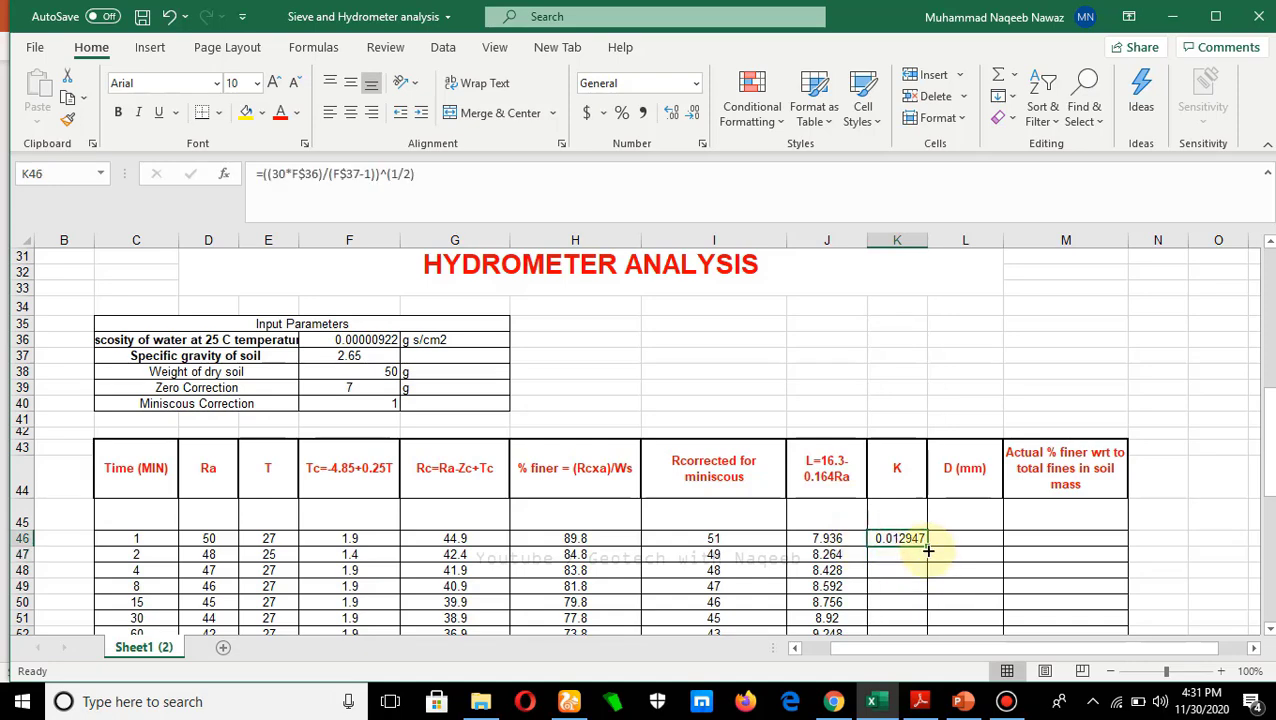
double_click(928, 548)
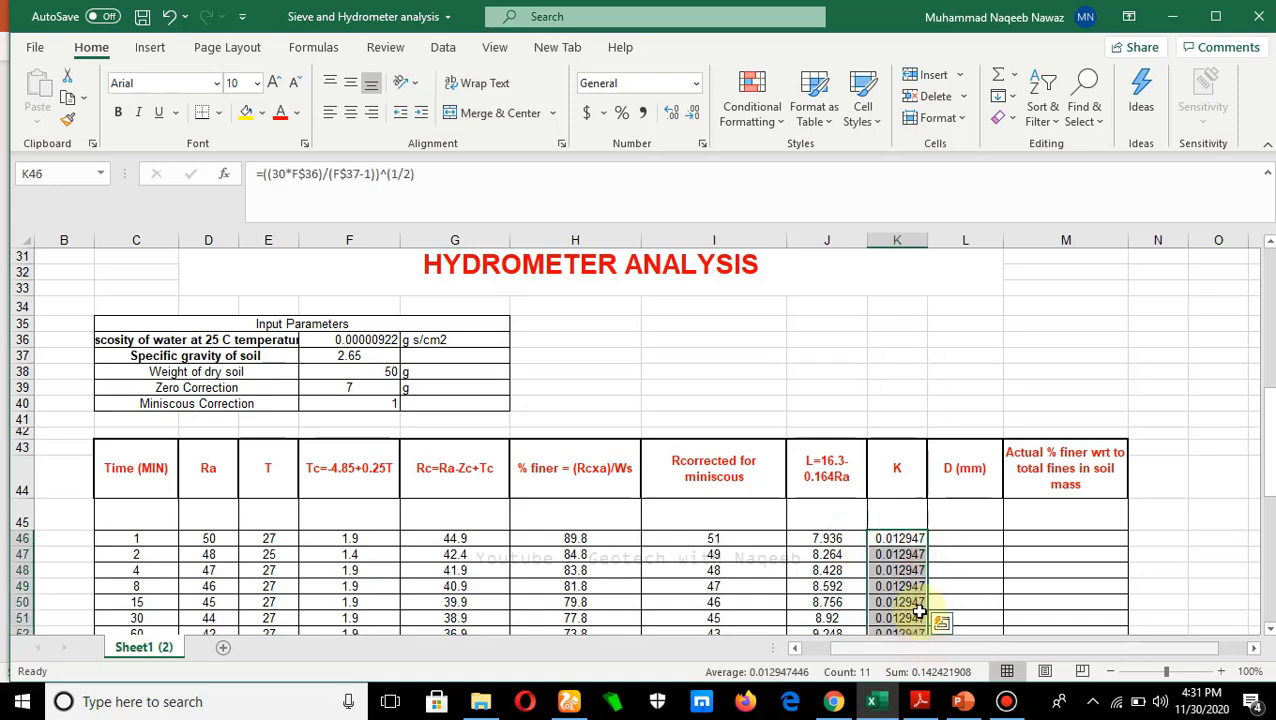
scroll(918, 540, down, 3)
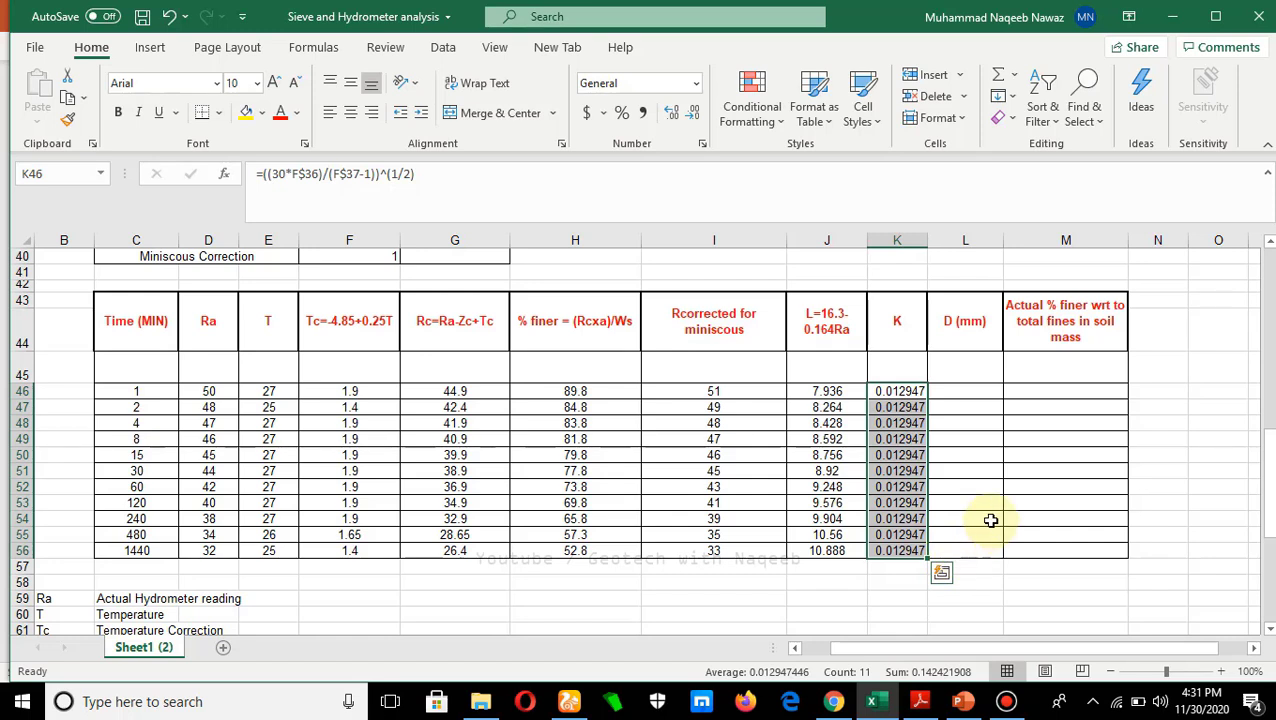
click(1025, 593)
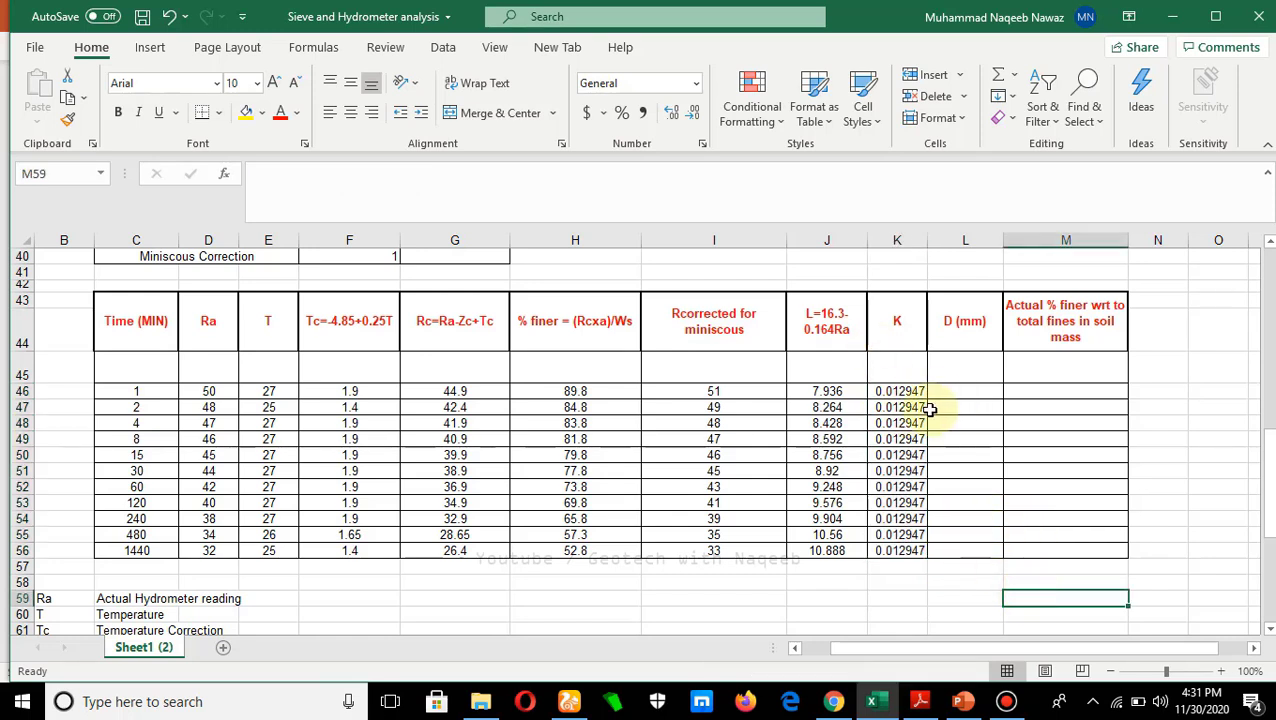
Check the calculated K against the temperature table for specific gravity 2.65 in the PowerPoint presentation, and return to the Excel worksheet.
mouse_move(966, 704)
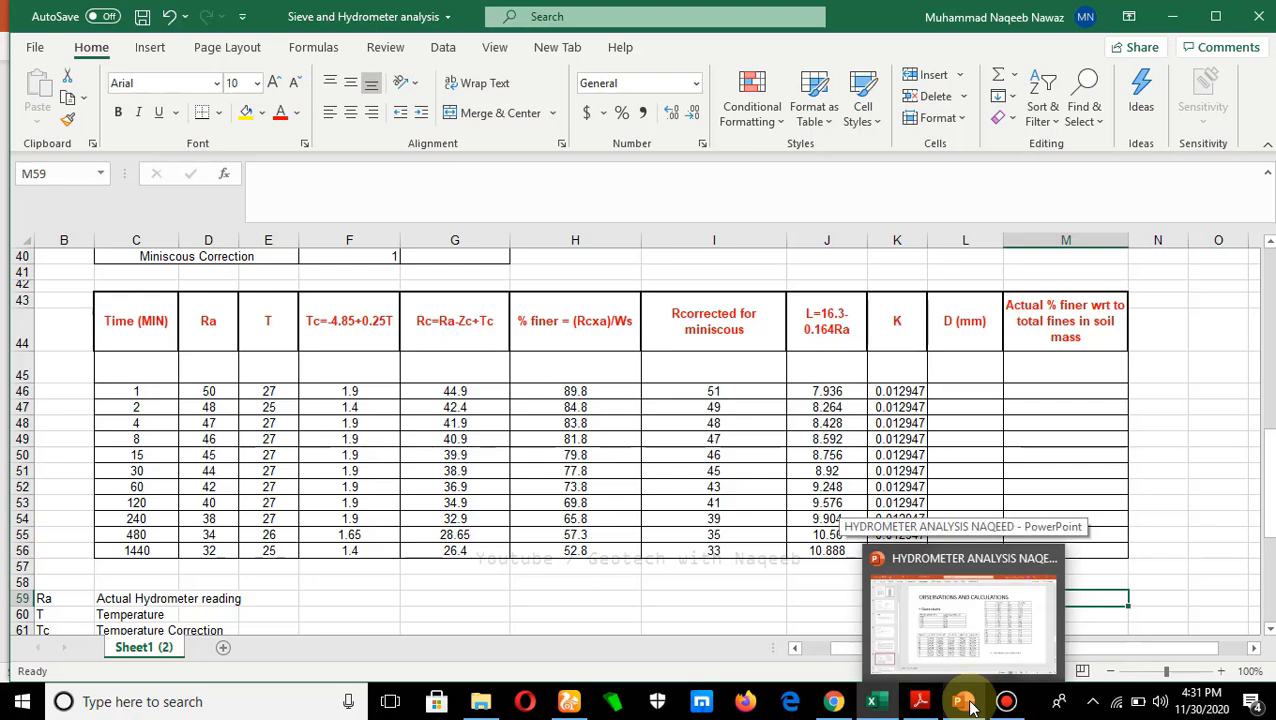
click(945, 636)
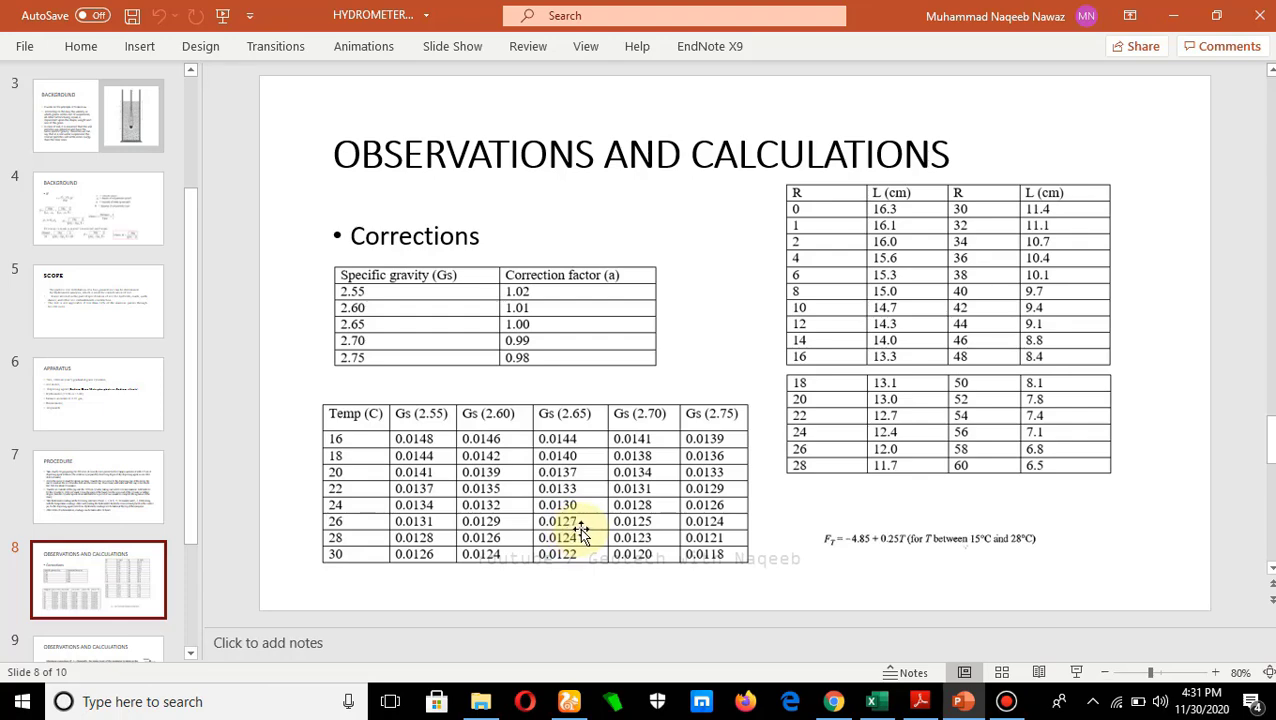
click(872, 701)
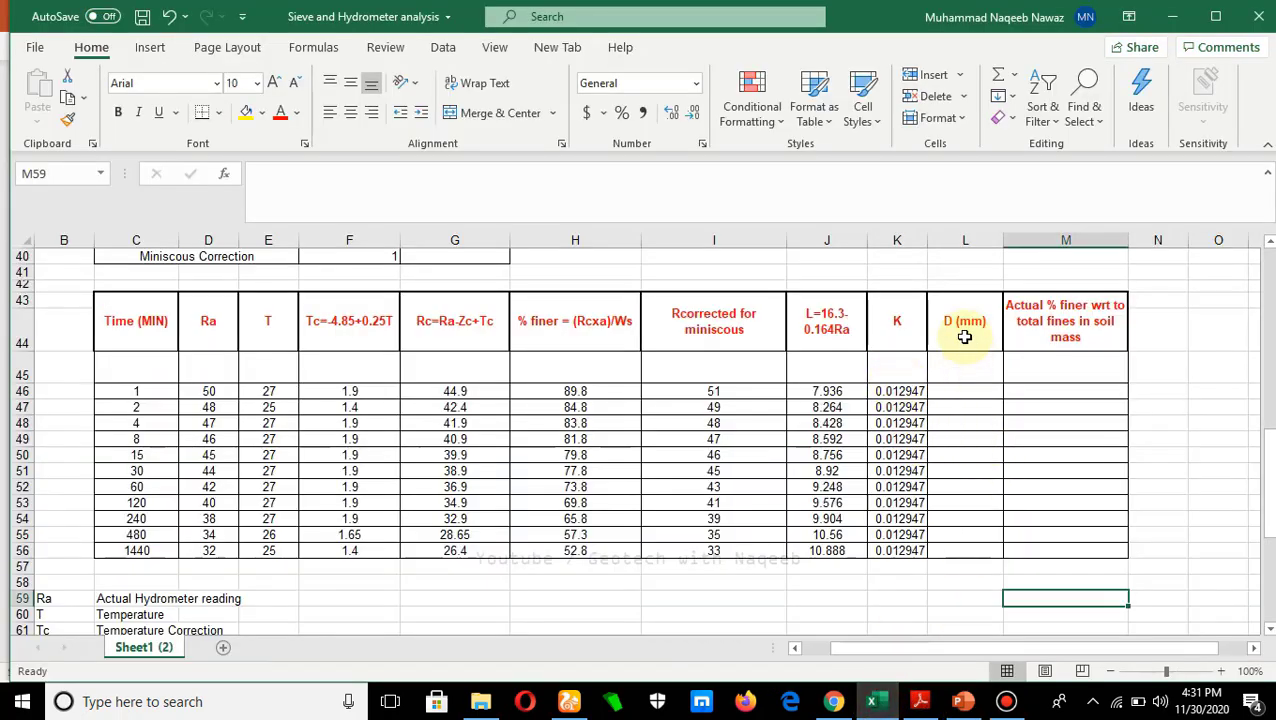
Set the particle diameter cell L46 to =K46*(J46/C46)^(1/2), following the D formula shown below the table.
scroll(274, 617, down, 6)
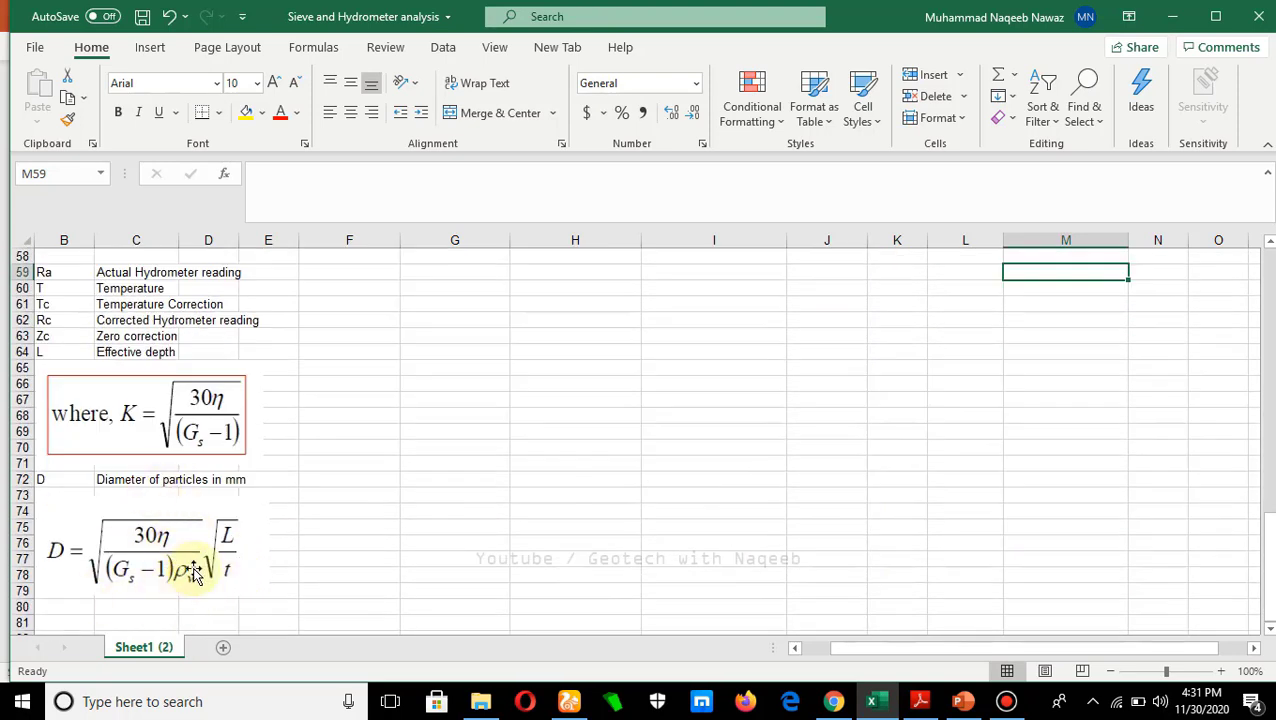
scroll(252, 548, up, 1)
scroll(300, 560, up, 4)
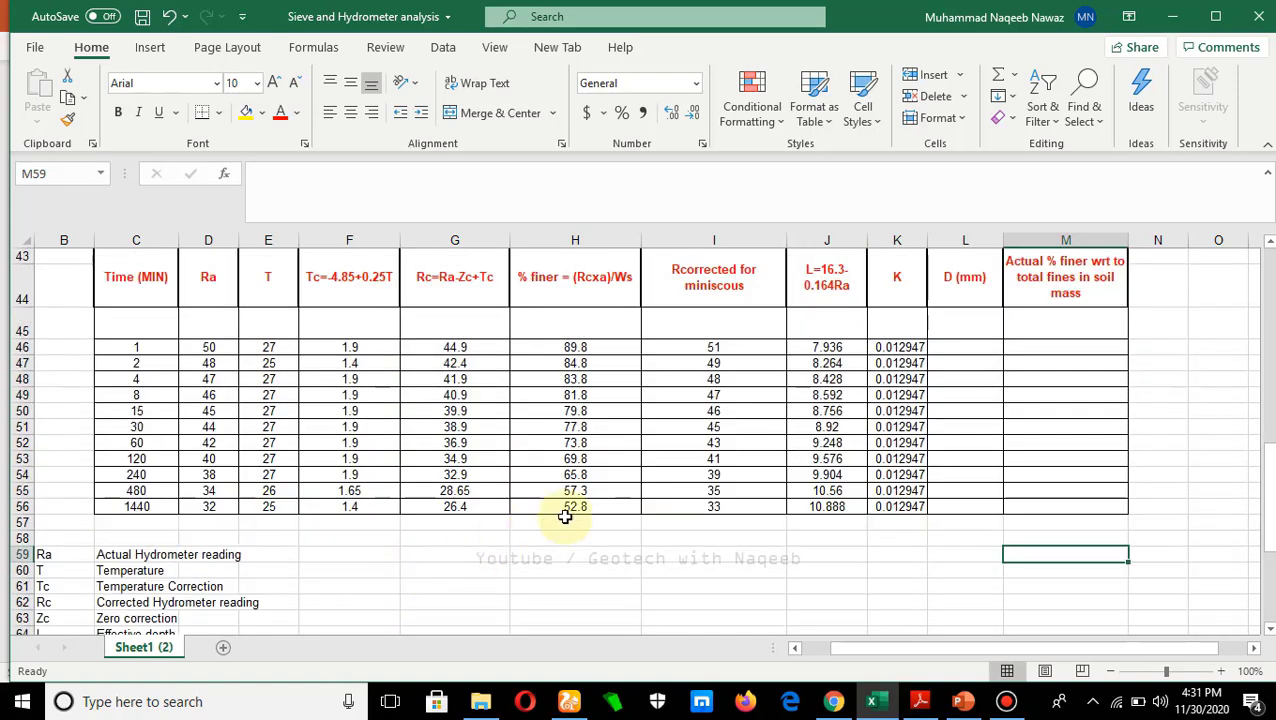
click(951, 345)
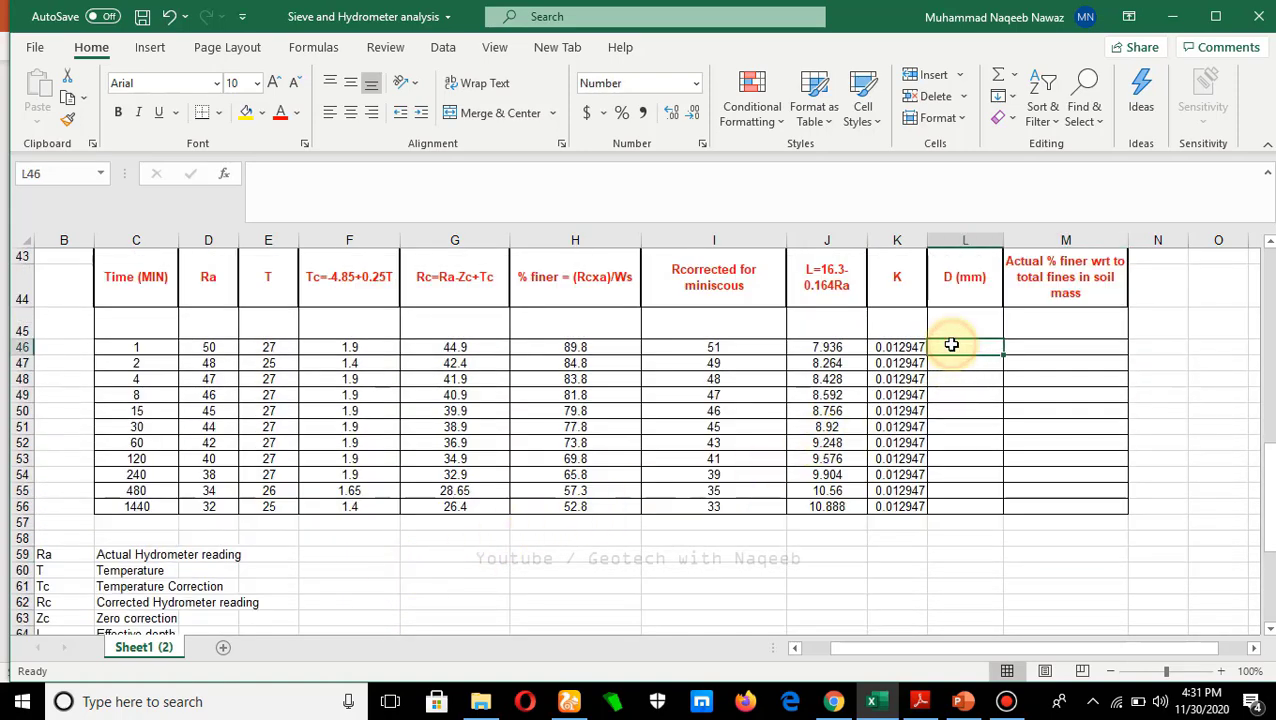
text(=)
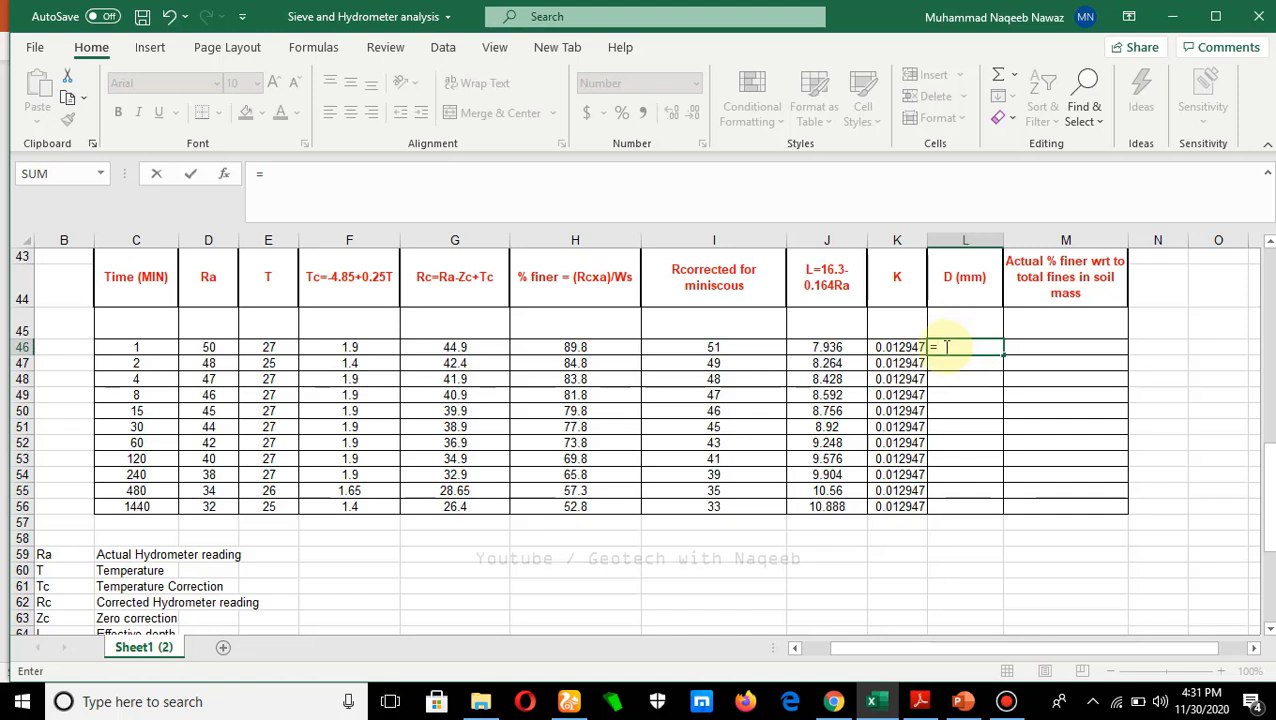
click(900, 346)
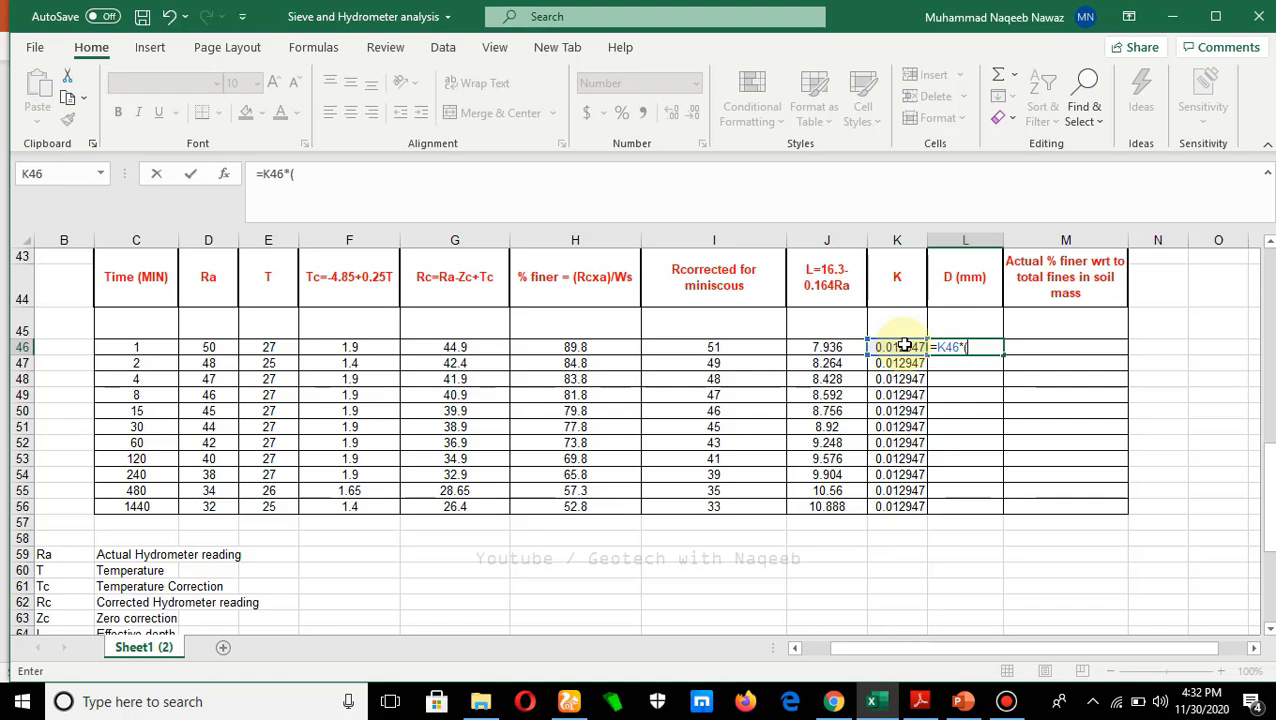
click(836, 346)
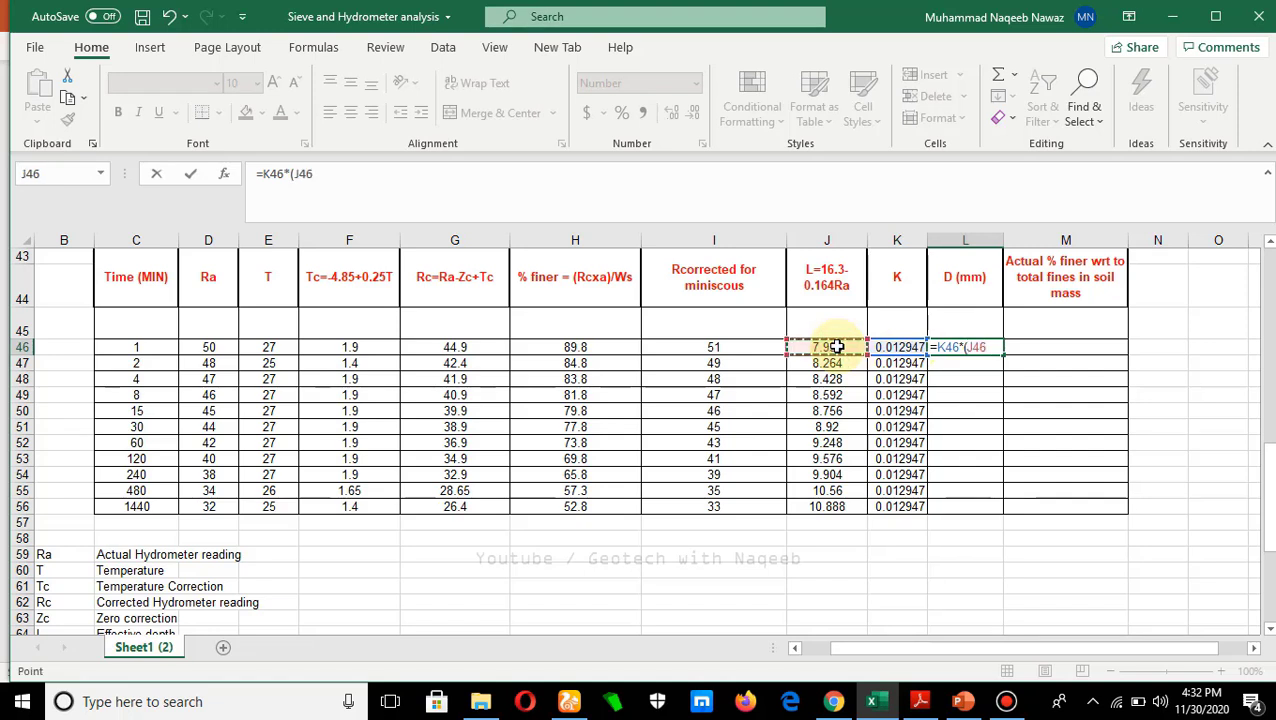
text(/)
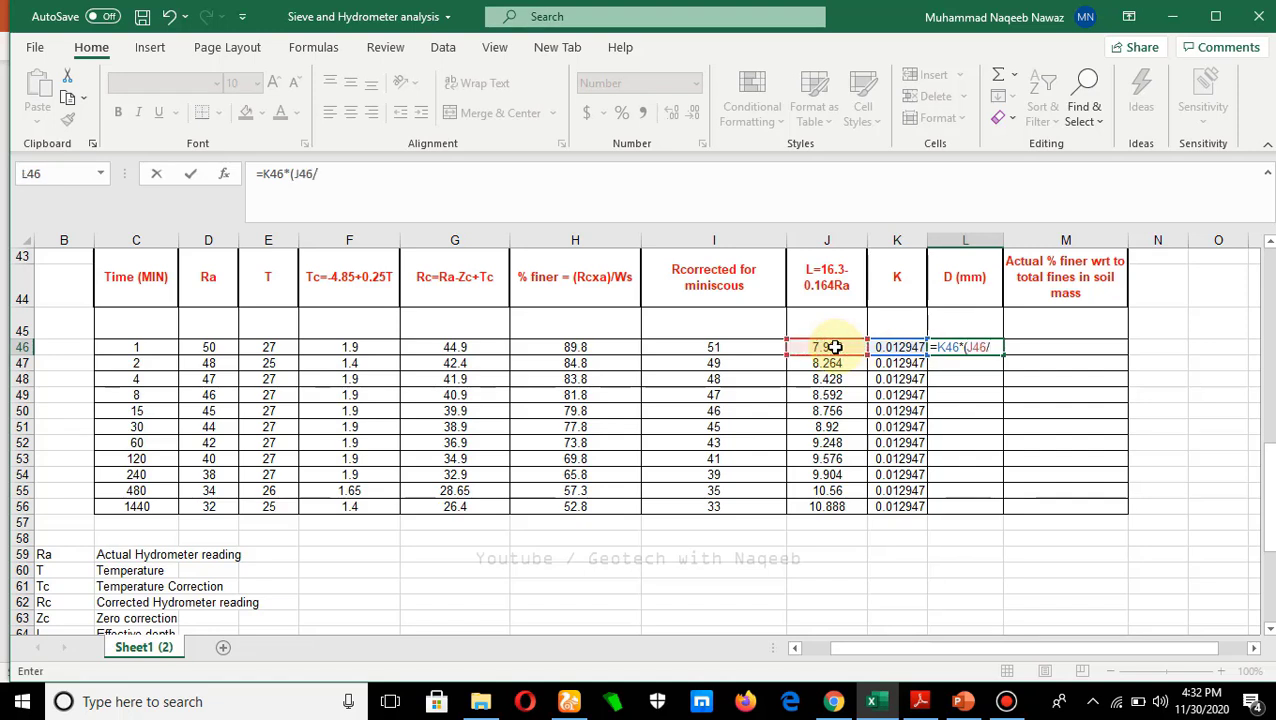
click(154, 346)
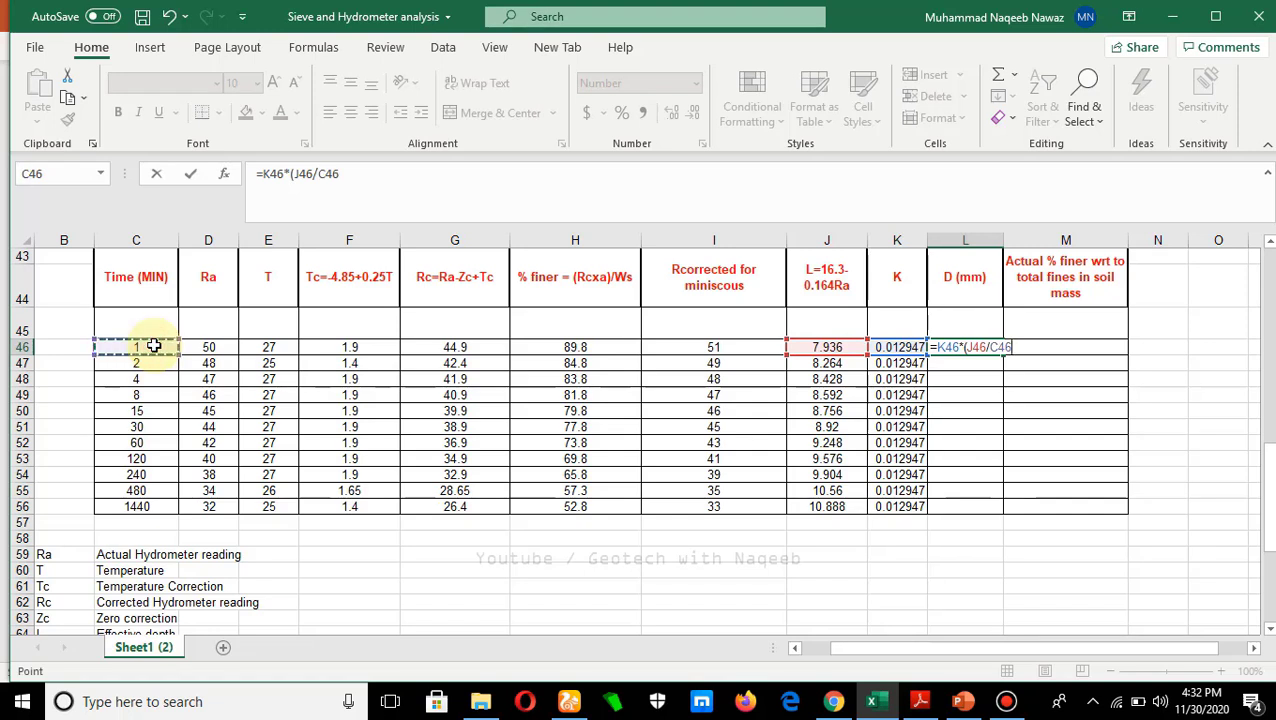
text()^(1/2)
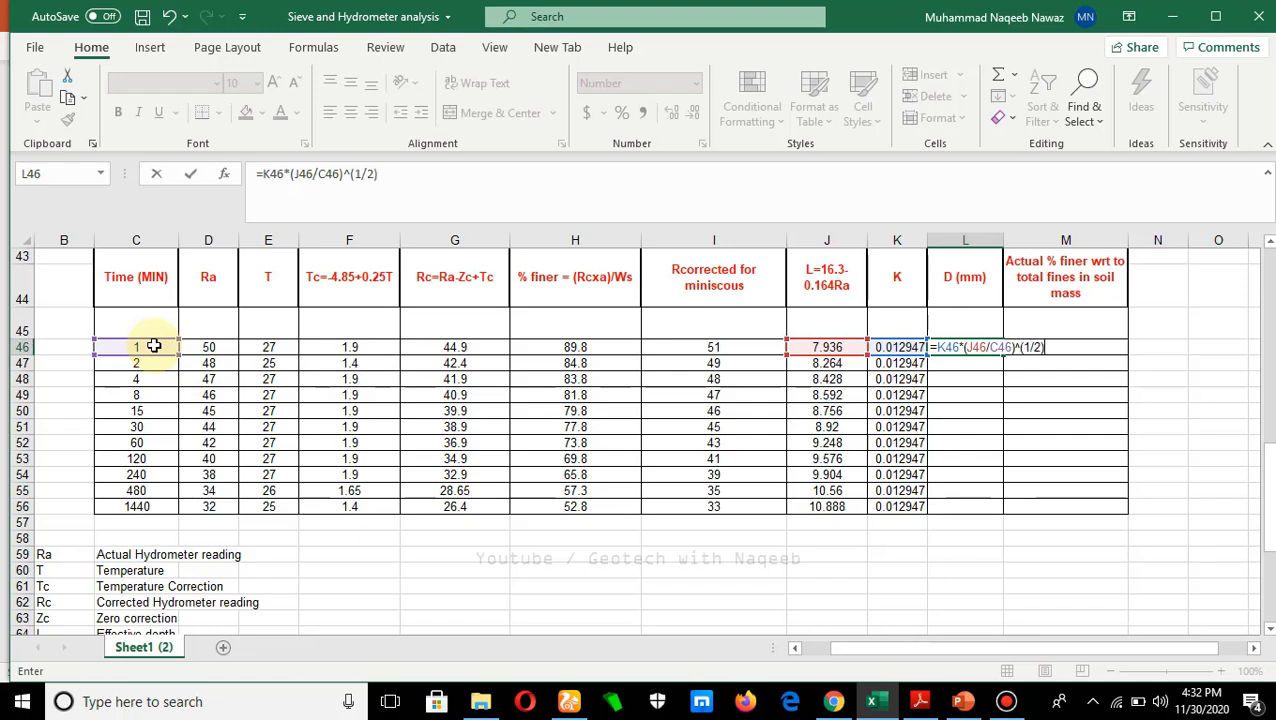
key(Return)
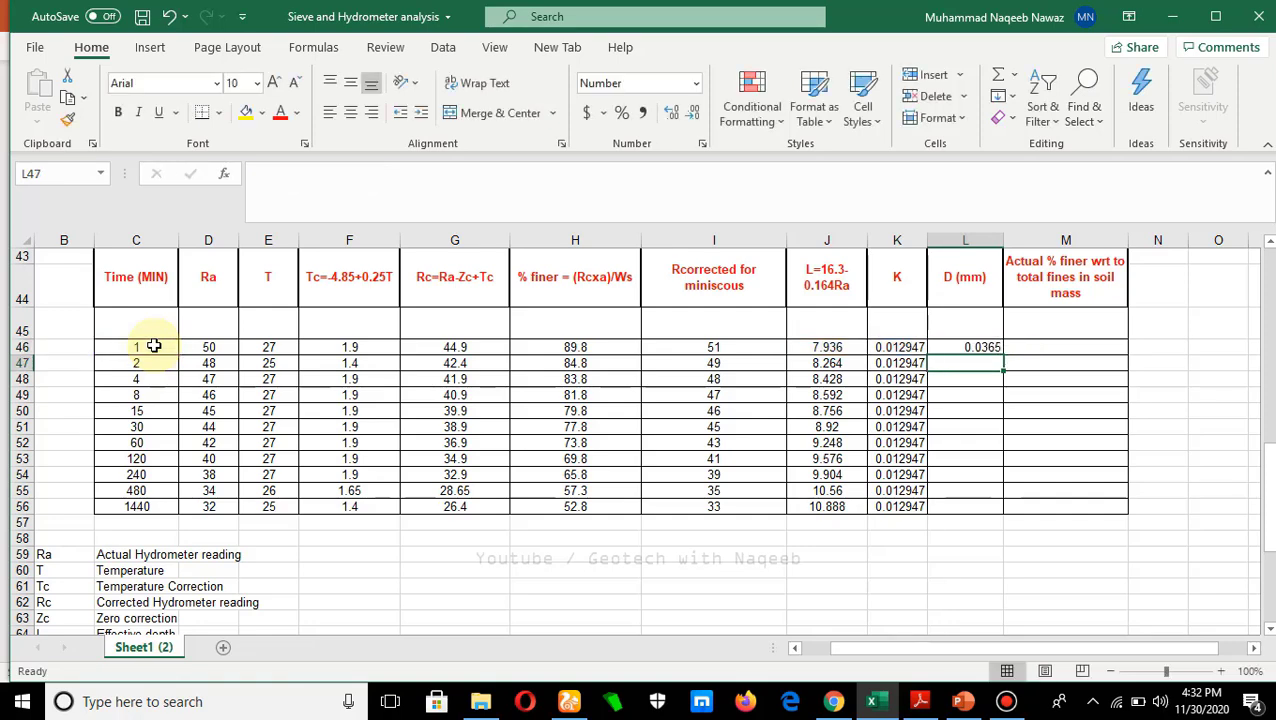
Fill the diameter formula from L46 down through L56.
double_click(978, 347)
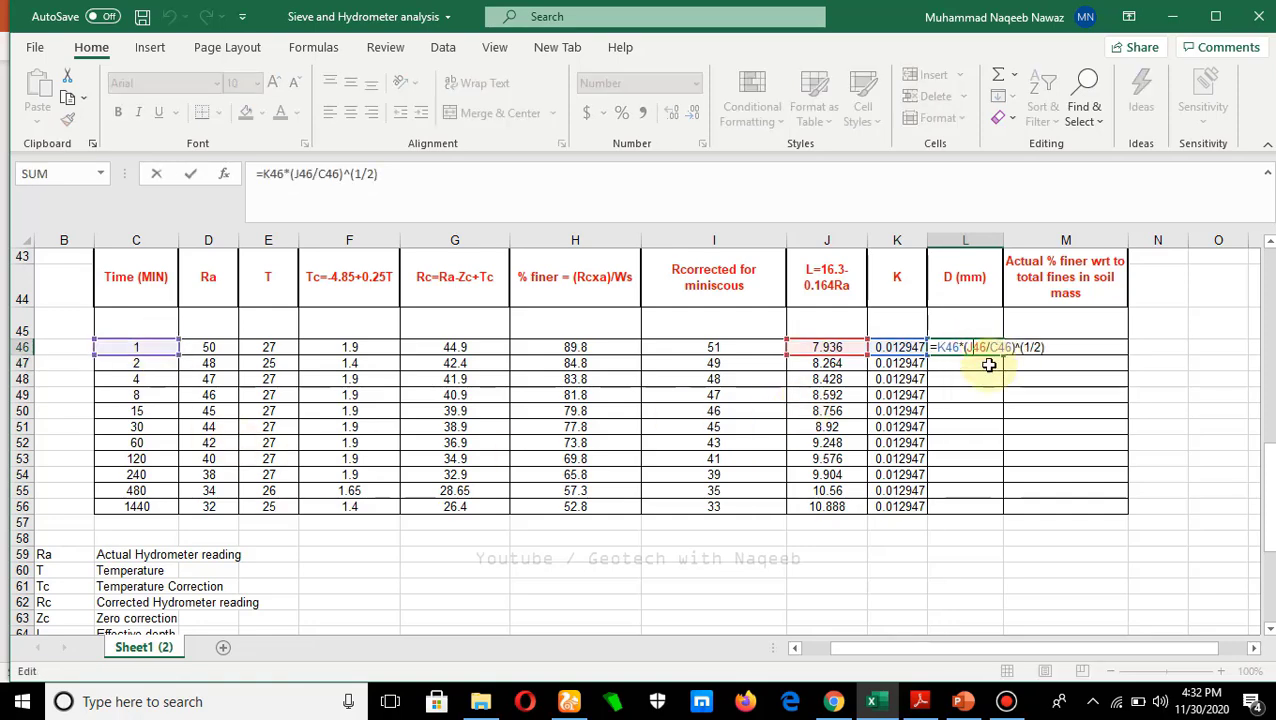
key(Return)
click(982, 347)
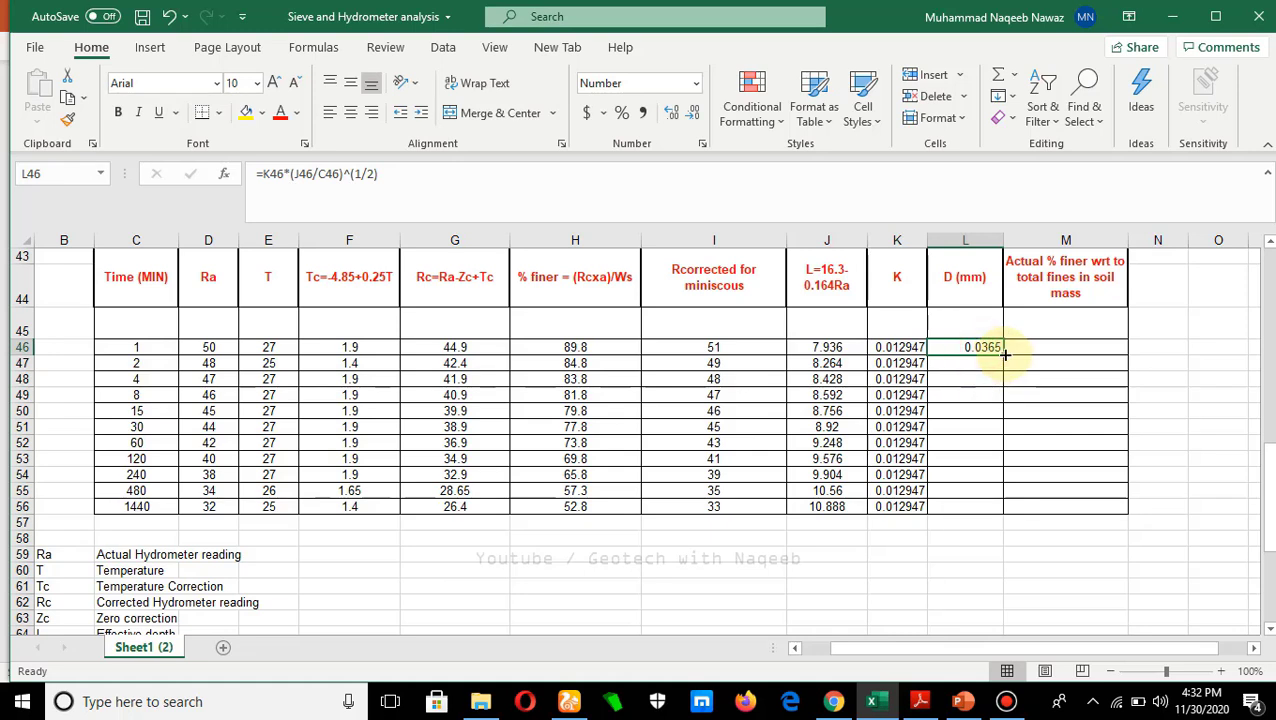
drag(1004, 354, 1003, 512)
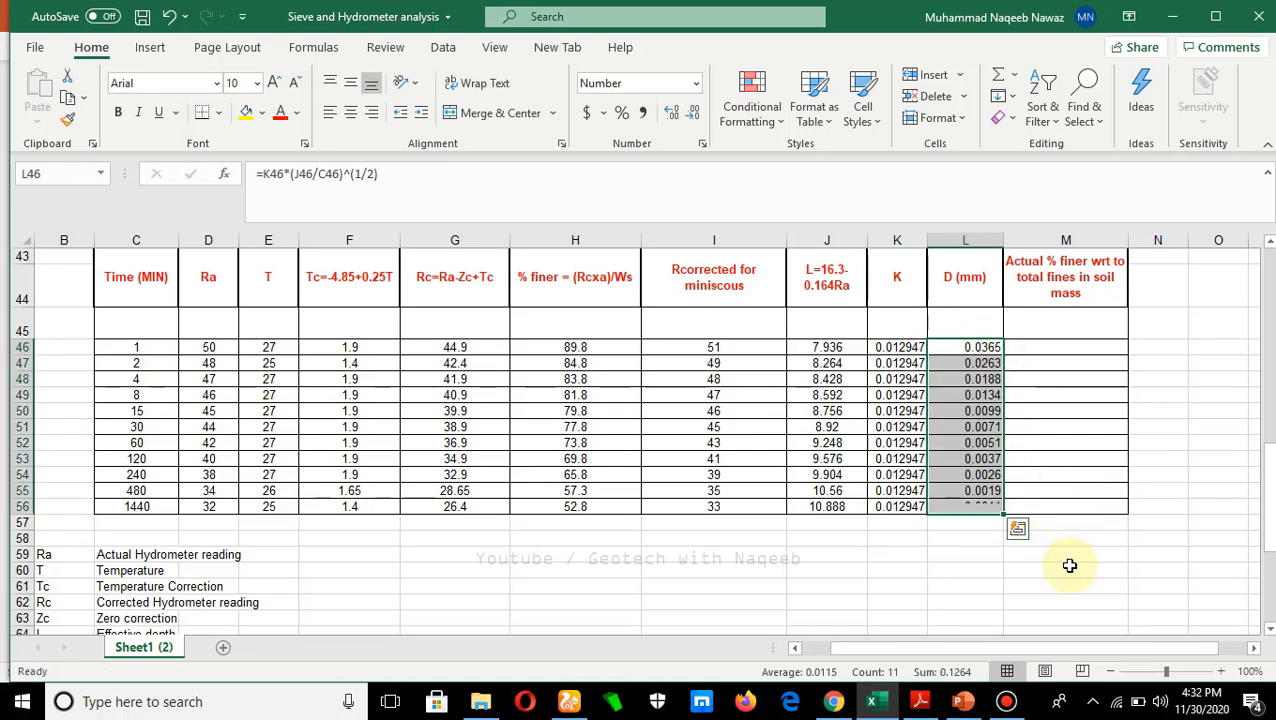
Center the particle diameter values in L46:L56 horizontally.
click(352, 114)
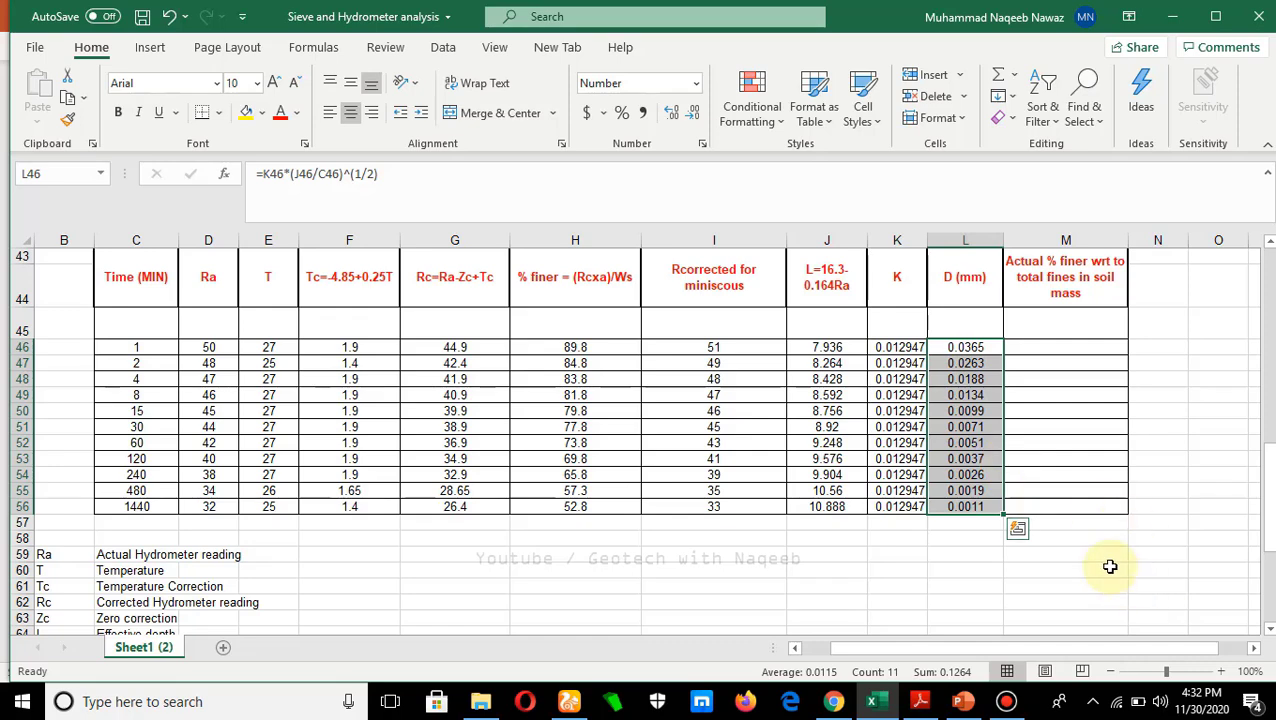
click(1108, 566)
scroll(1025, 516, up, 2)
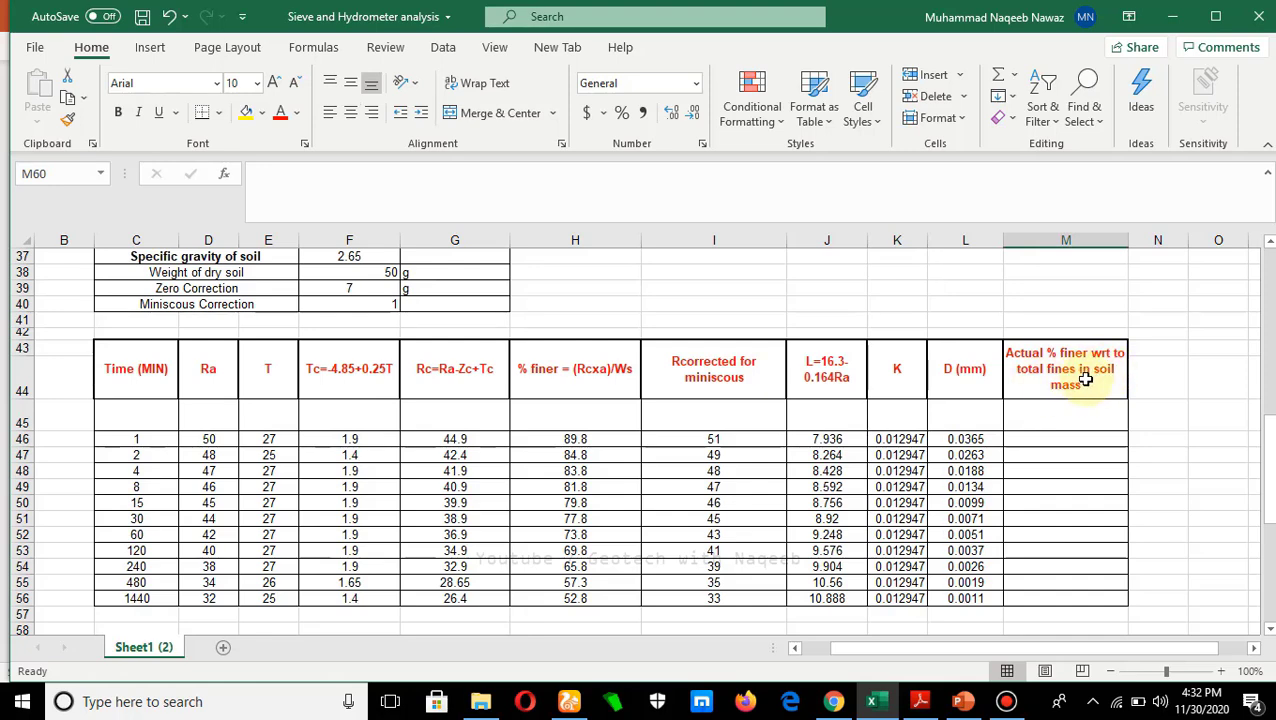
Examine the #200 row's % Passing in the sieve table in relation to the actual % finer column of the hydrometer table.
scroll(493, 453, down, 1)
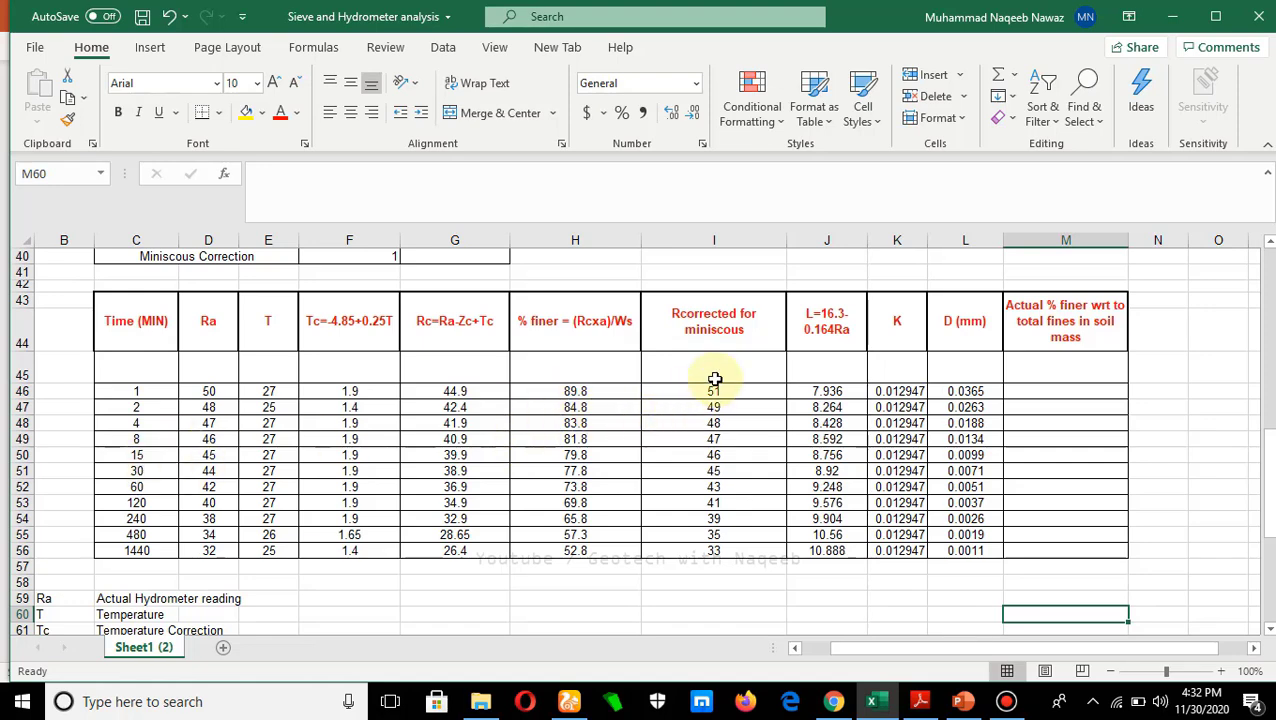
scroll(715, 379, up, 2)
scroll(715, 379, up, 3)
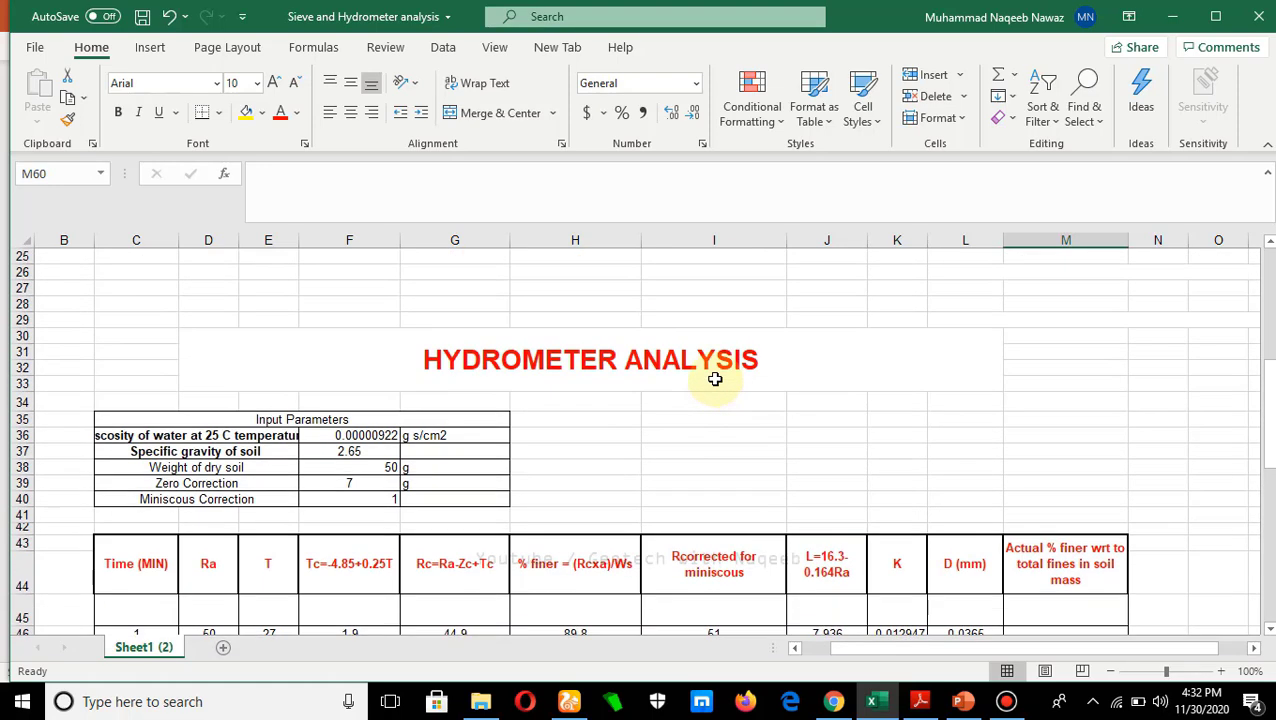
scroll(715, 379, down, 2)
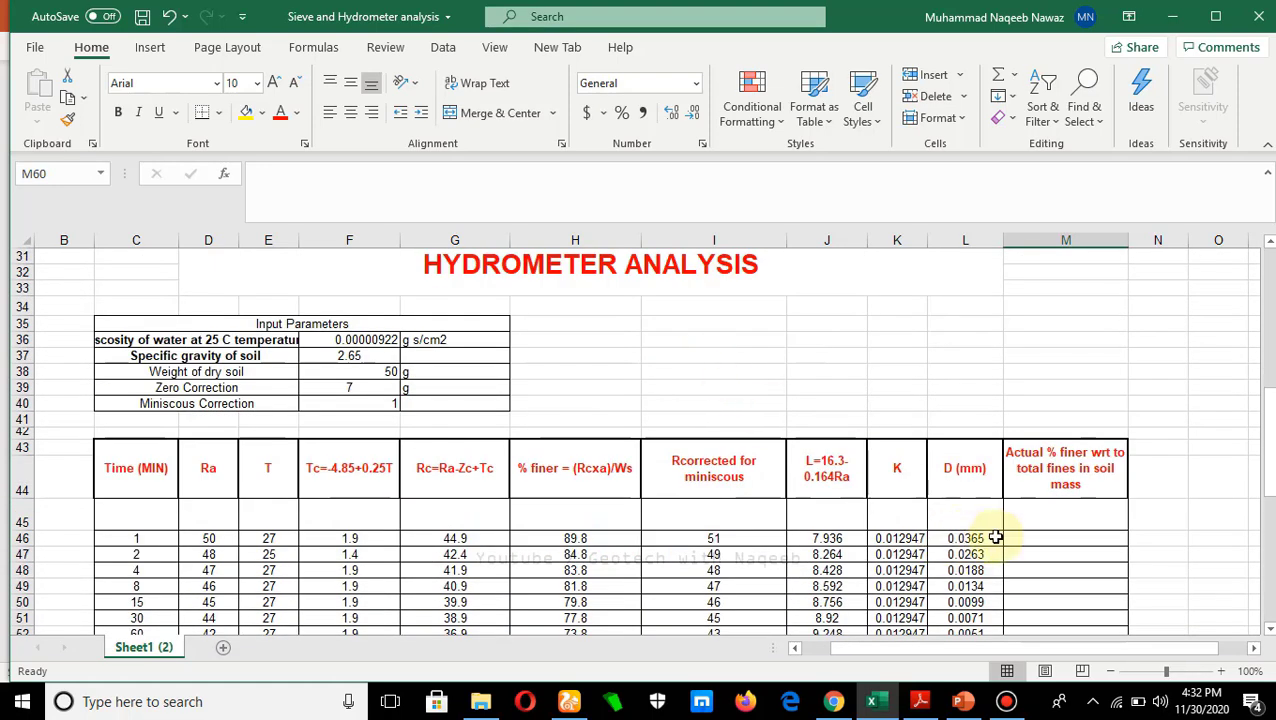
scroll(988, 538, up, 7)
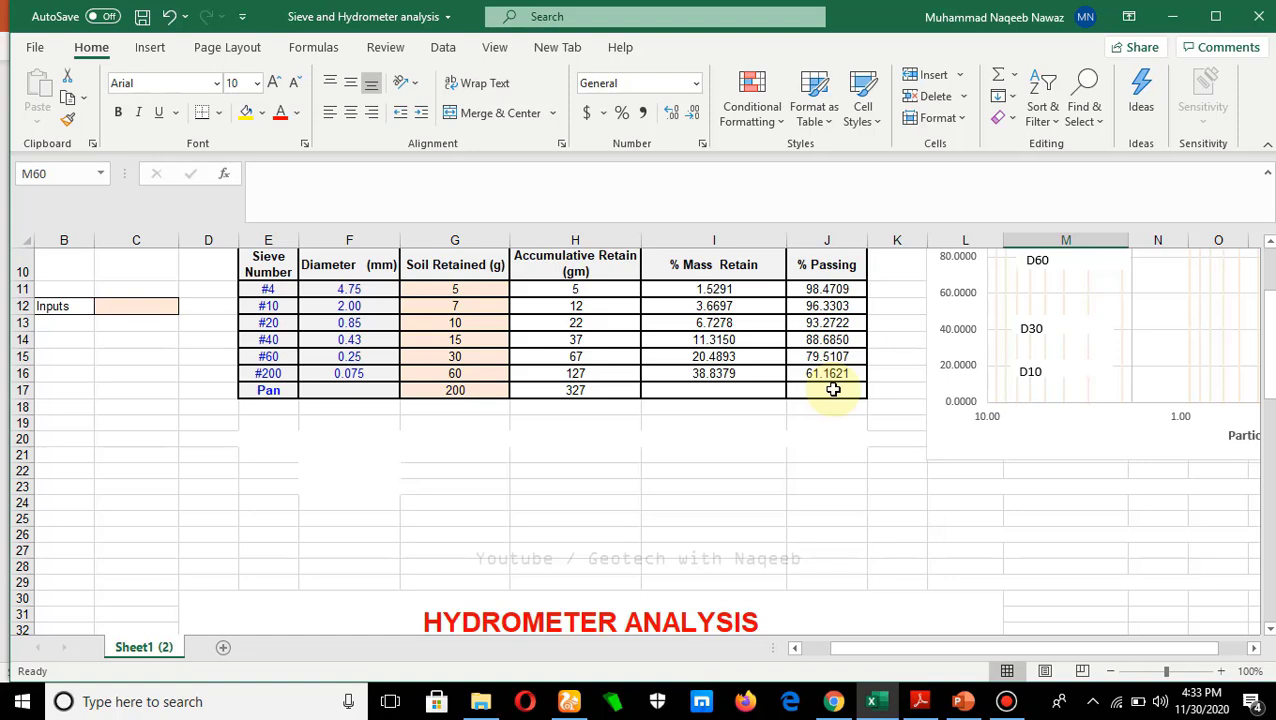
scroll(833, 389, down, 2)
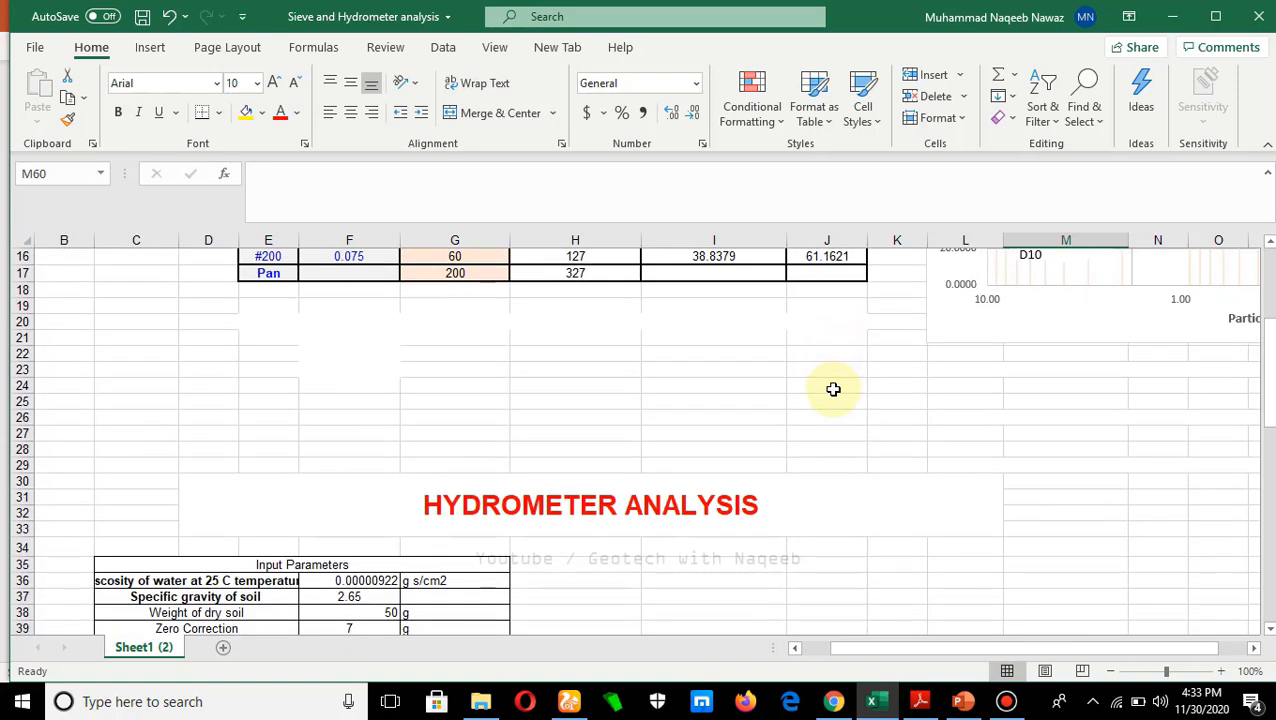
scroll(833, 389, up, 1)
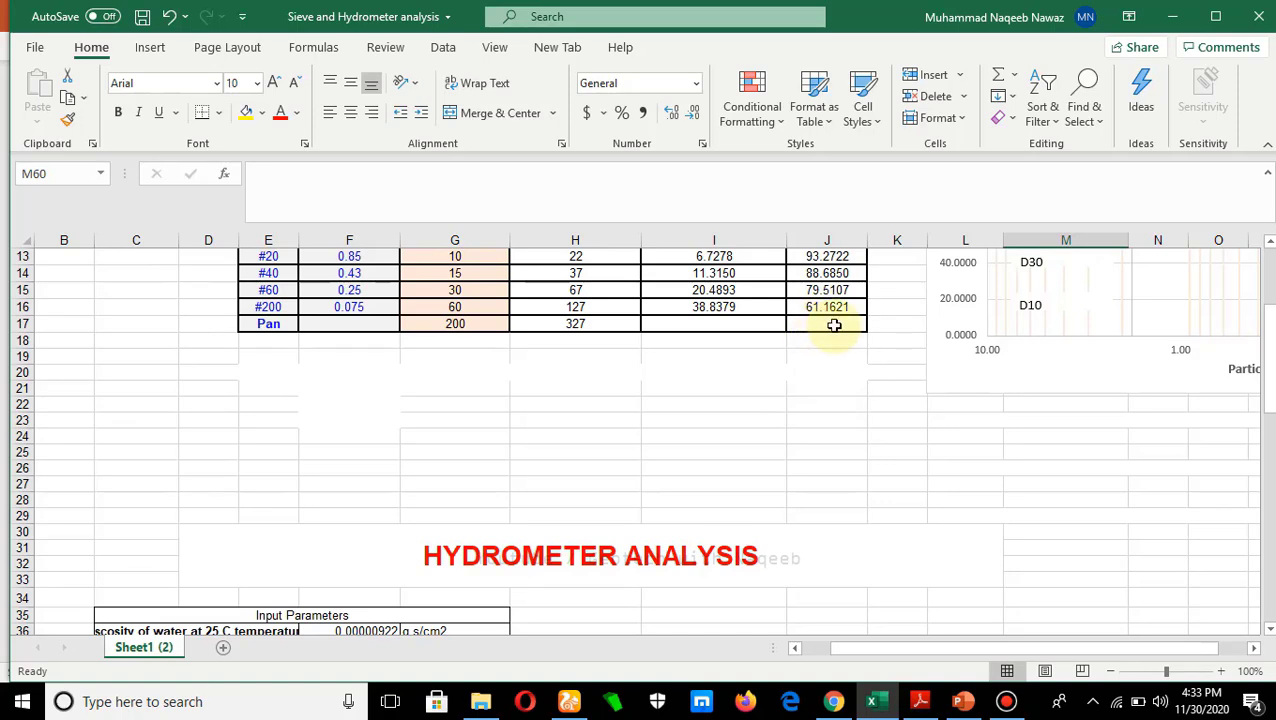
scroll(840, 340, down, 6)
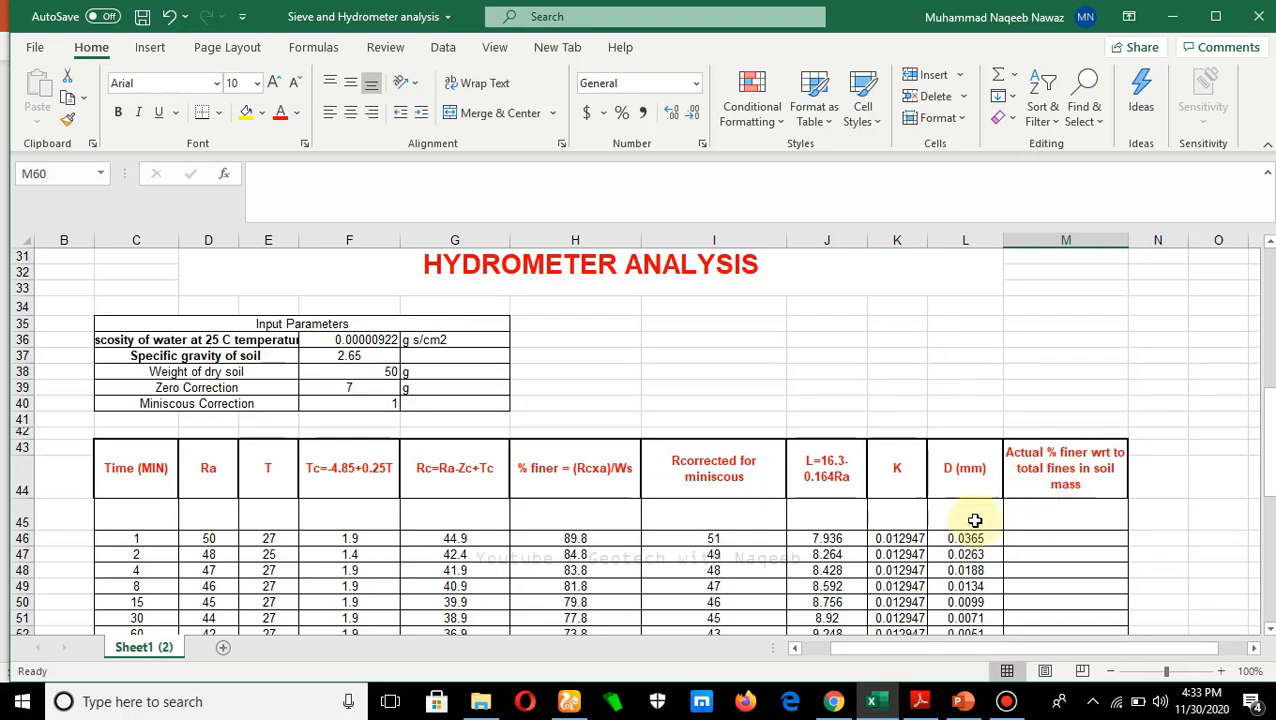
Set cell M45 of the actual % finer column to =J16, the #200 sieve's % Passing.
click(1020, 538)
text(=)
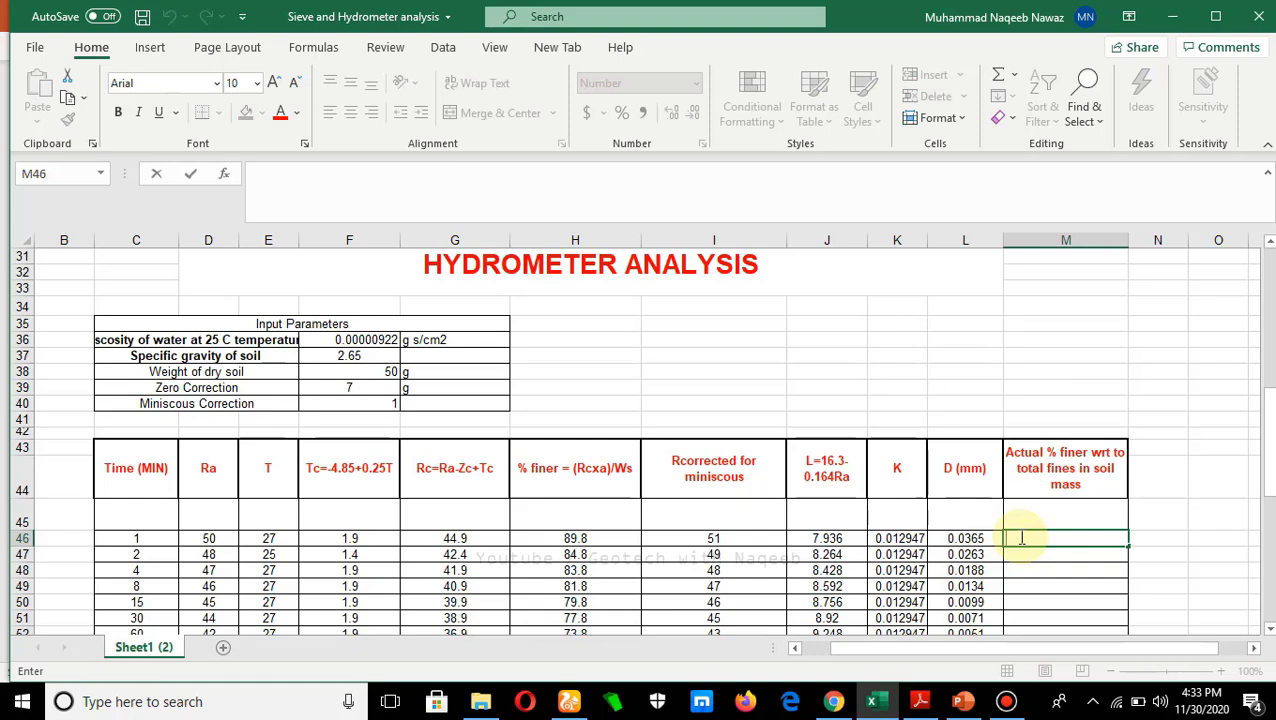
click(1051, 516)
text(=)
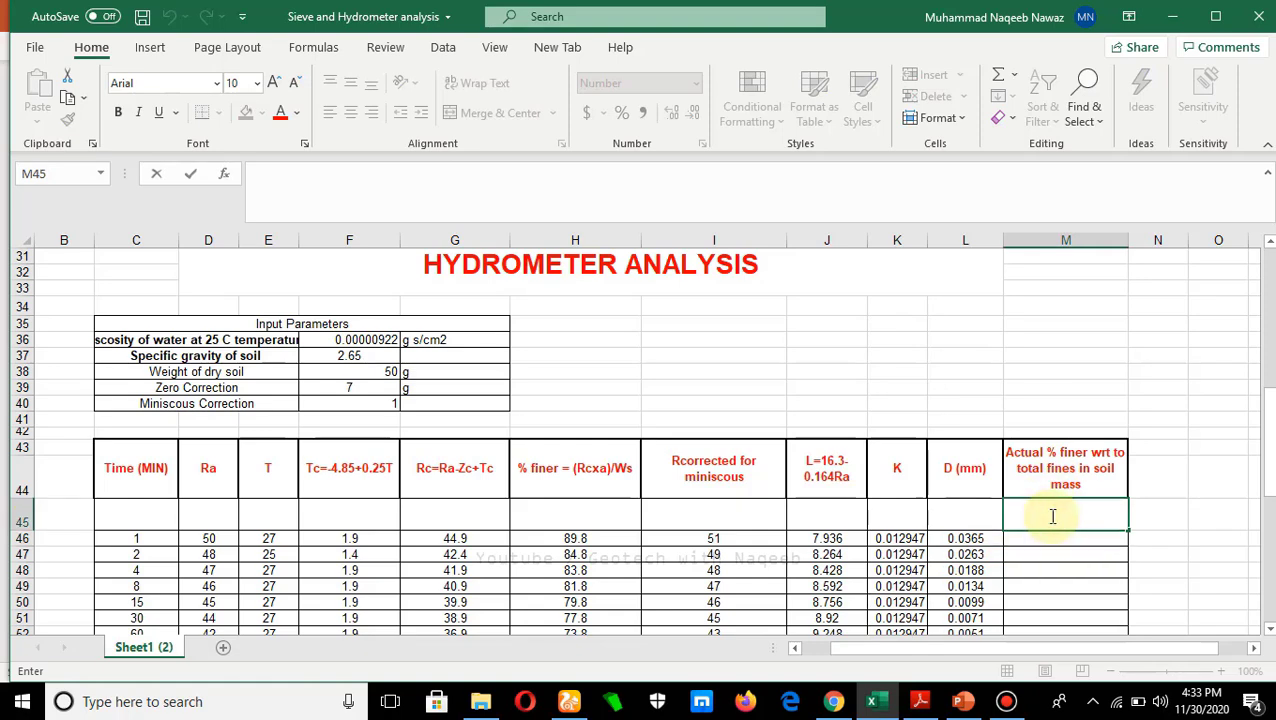
scroll(850, 440, up, 4)
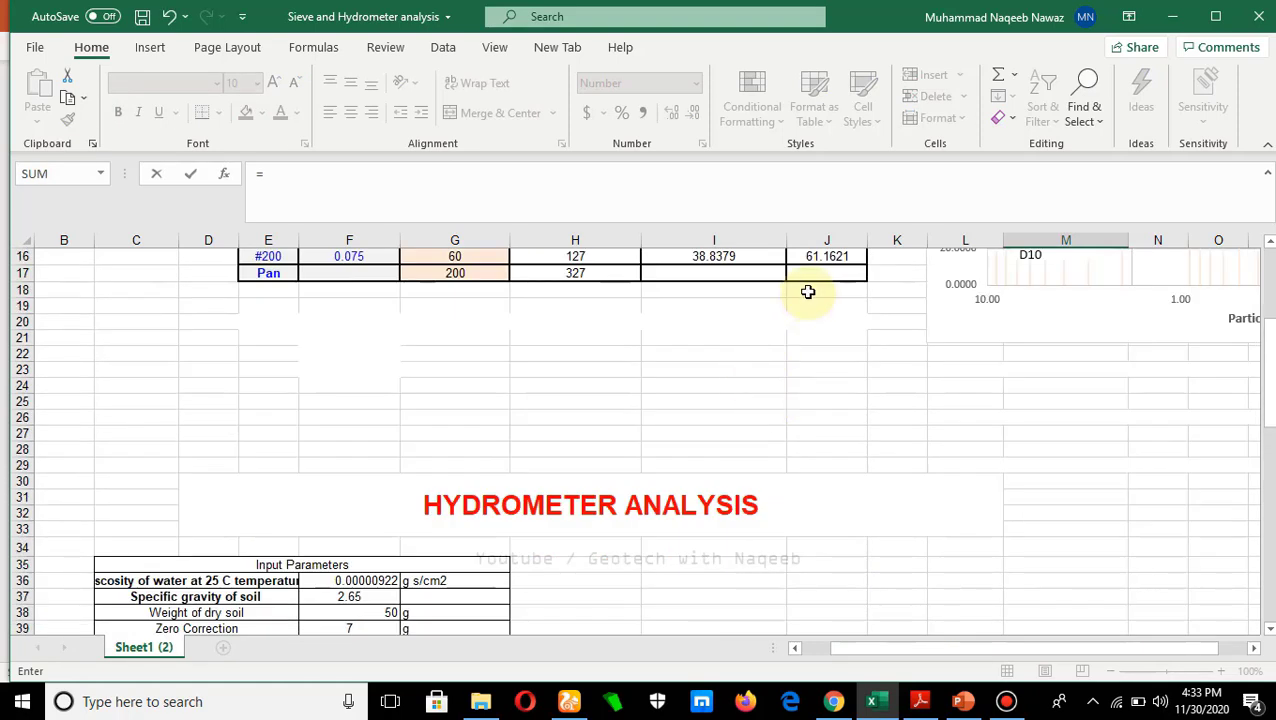
scroll(815, 300, up, 3)
click(831, 371)
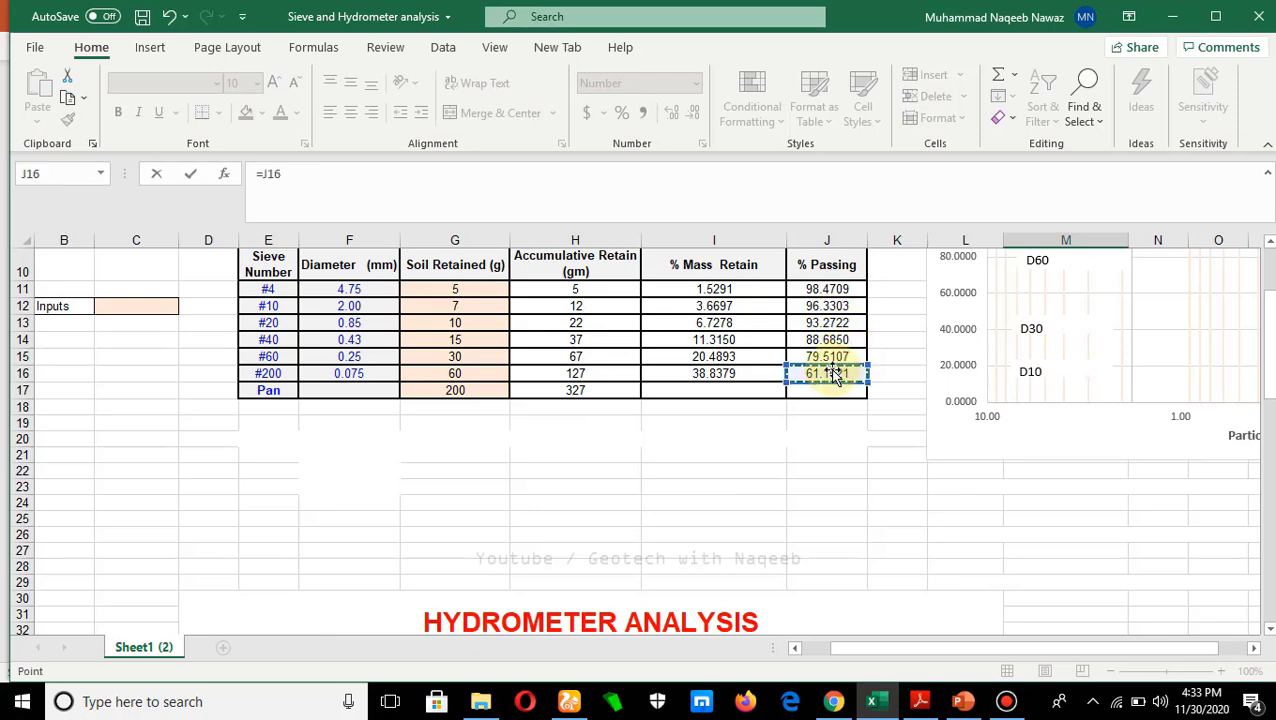
key(Return)
Link cell L45 of the D (mm) column to the #200 sieve's diameter in F16.
click(985, 592)
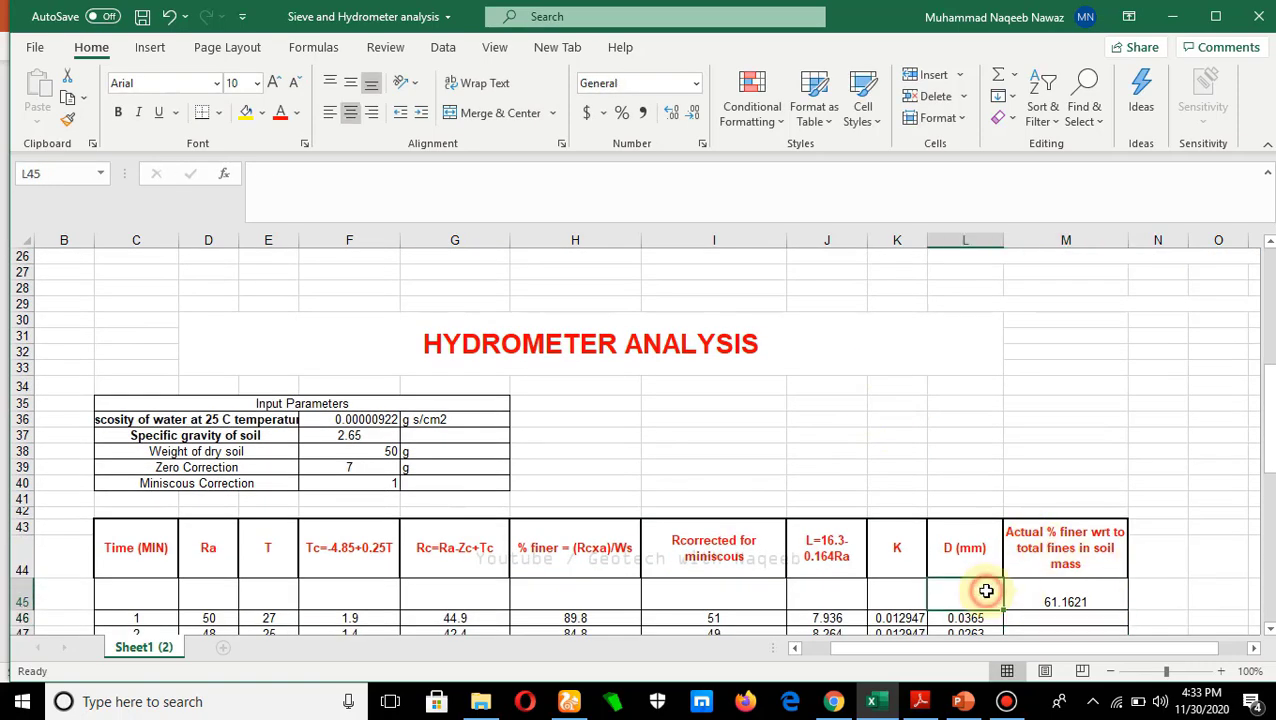
scroll(686, 418, up, 7)
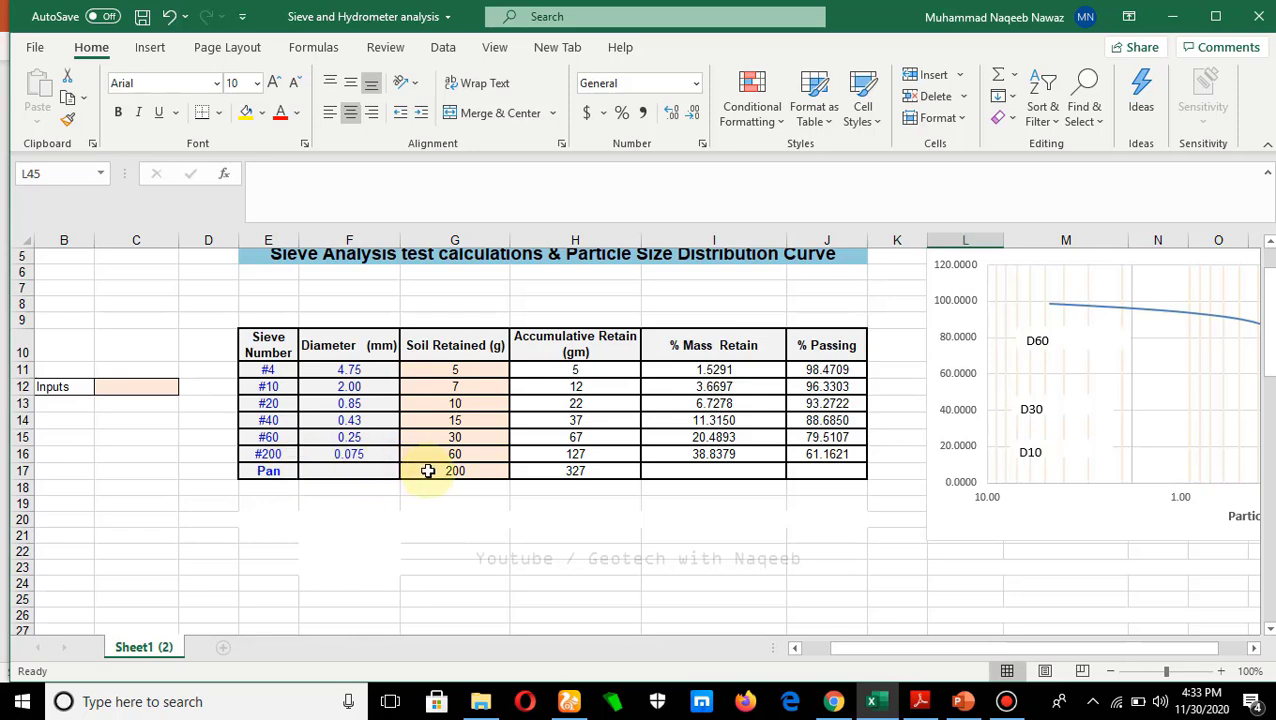
scroll(427, 478, down, 6)
scroll(968, 632, down, 1)
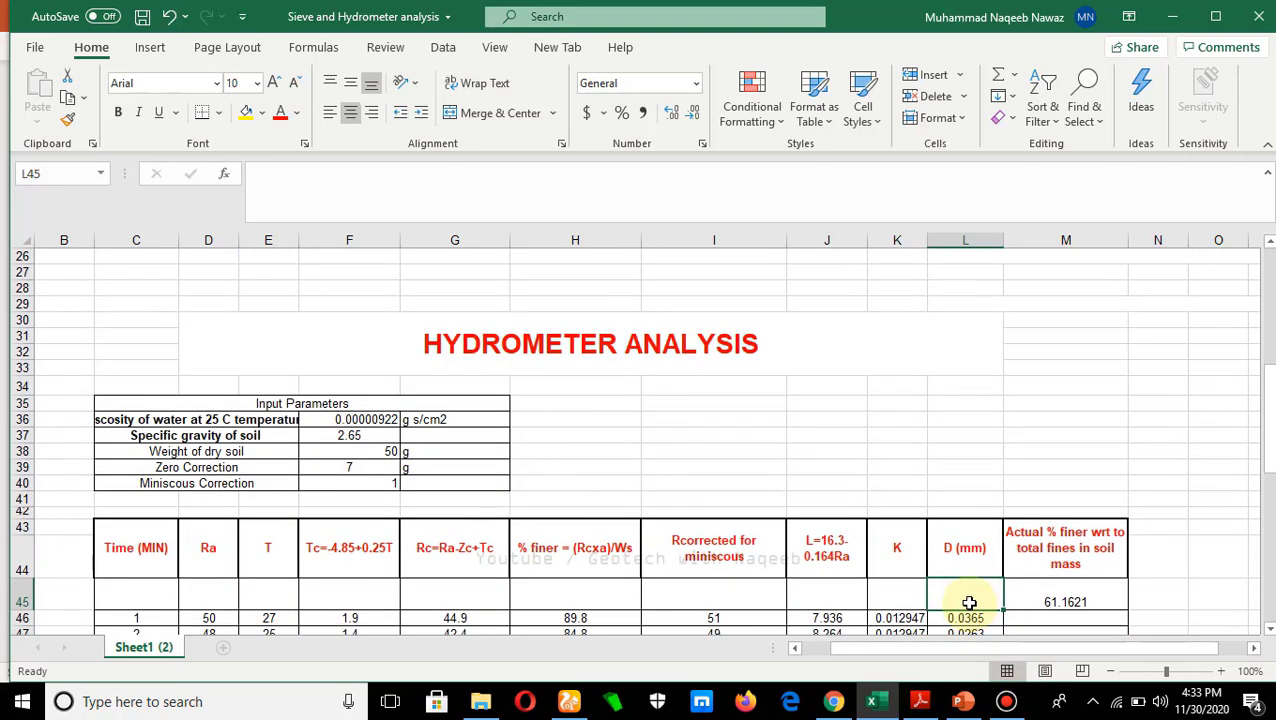
text(=)
scroll(703, 493, up, 6)
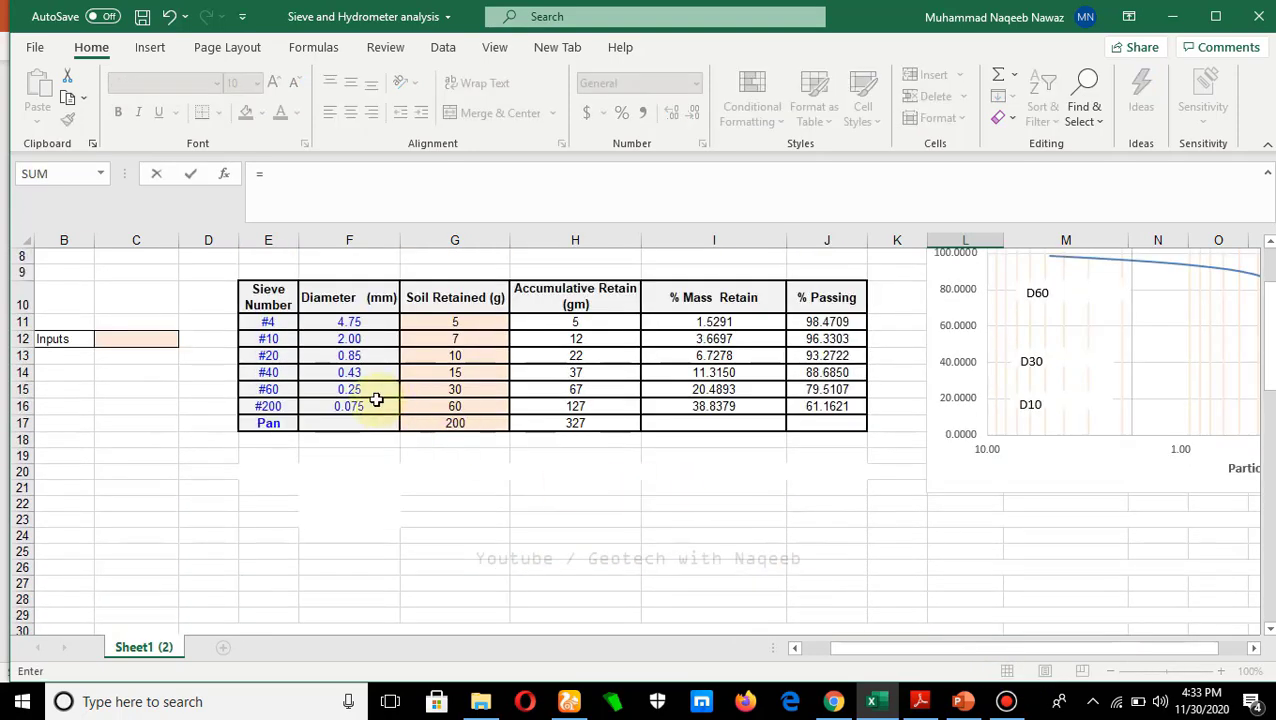
click(375, 399)
key(Return)
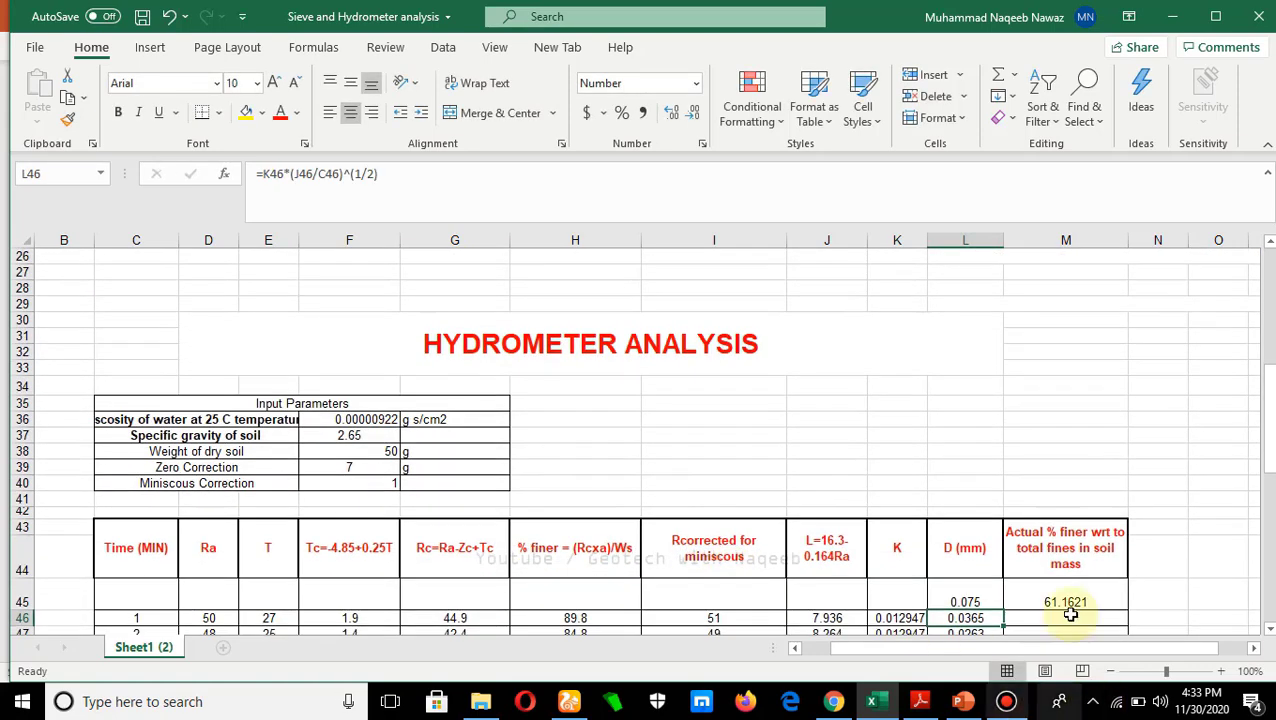
Set the first actual % finer cell M46 to =H46*M45/100.
scroll(990, 595, down, 1)
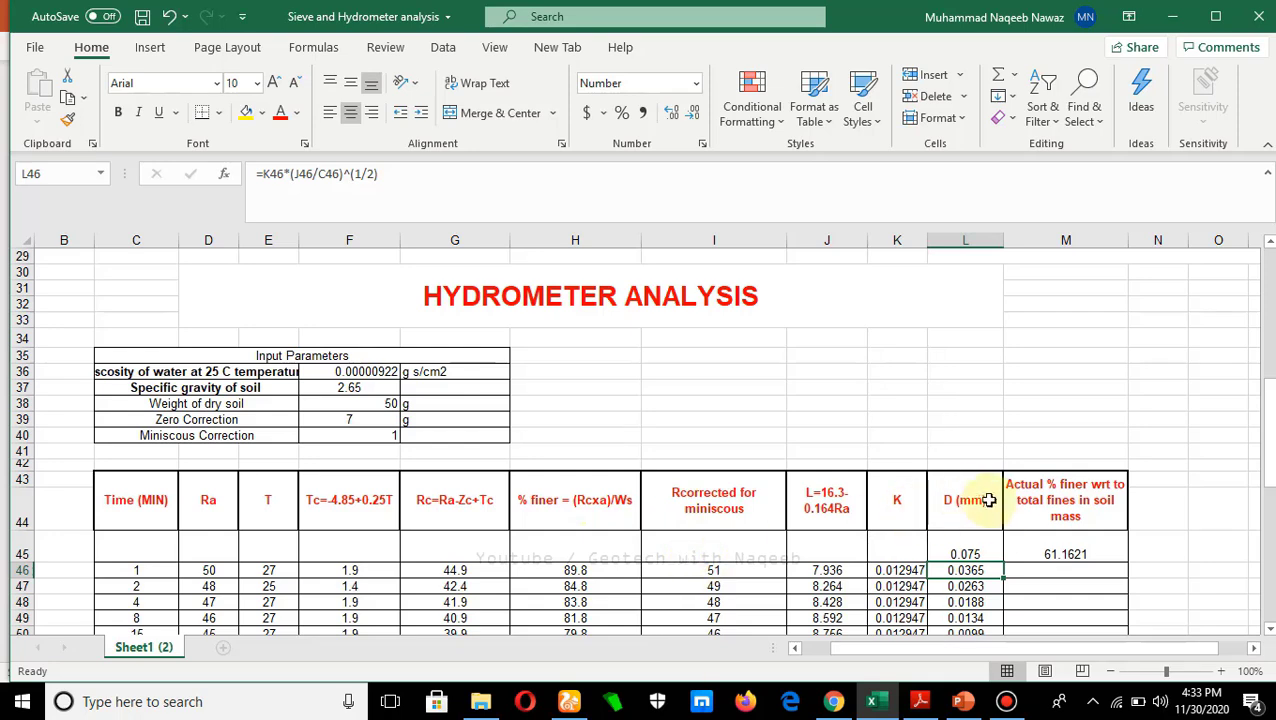
scroll(988, 500, down, 1)
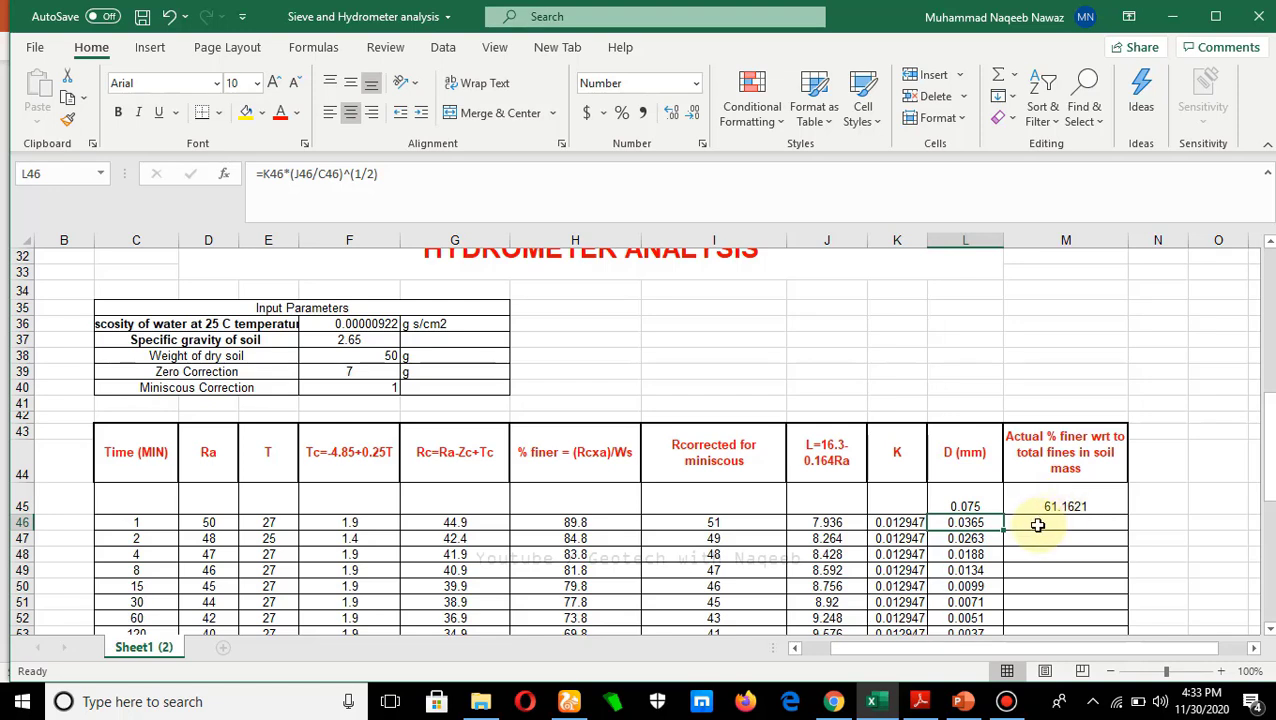
click(1038, 526)
text(=)
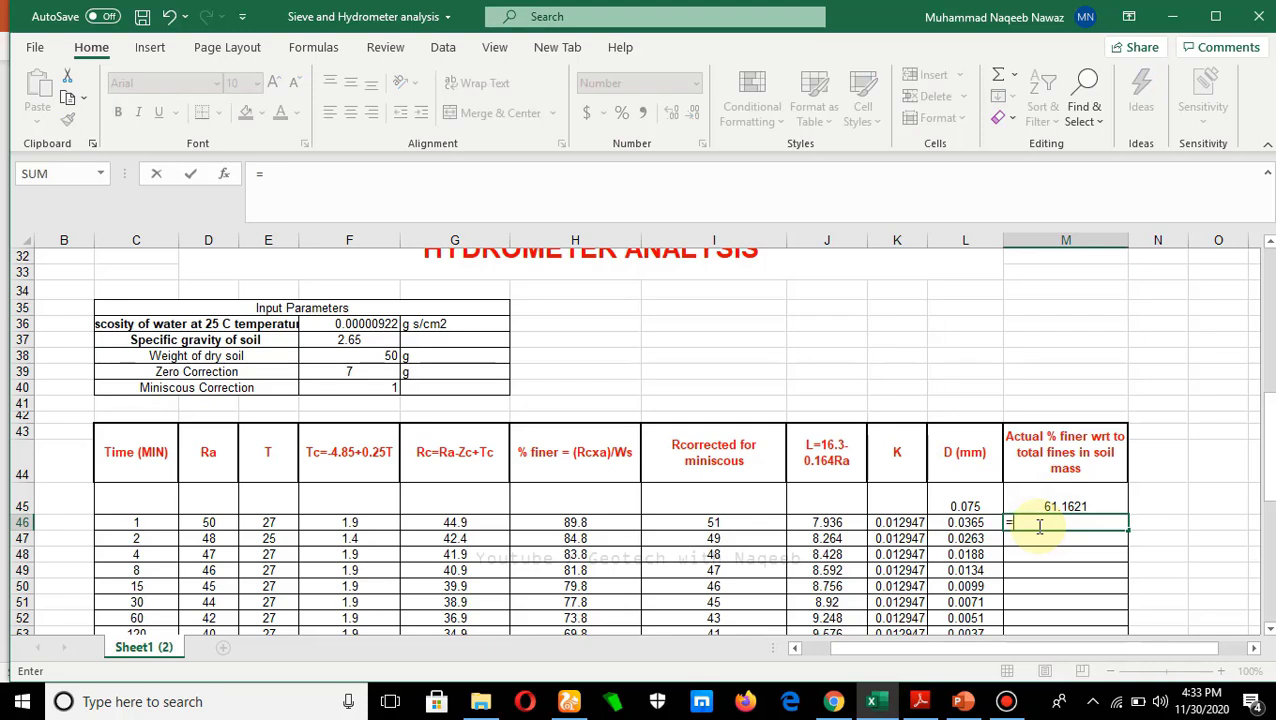
click(589, 522)
text(*)
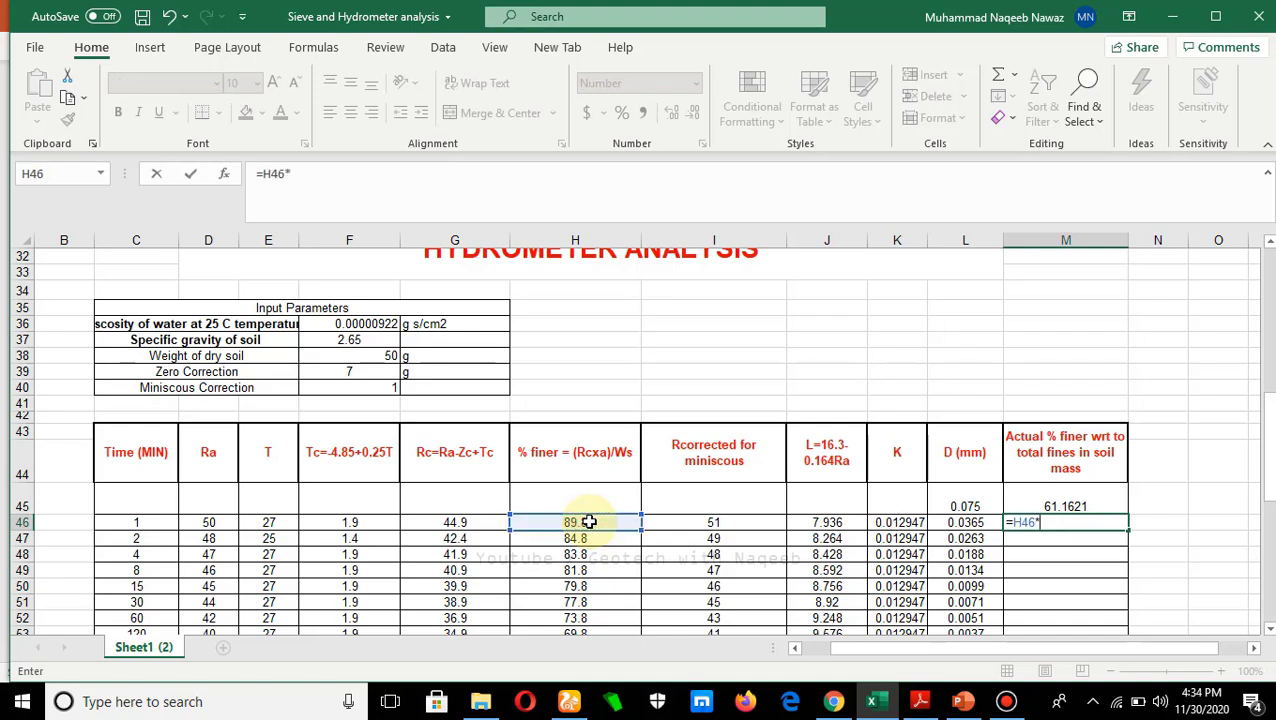
click(1062, 506)
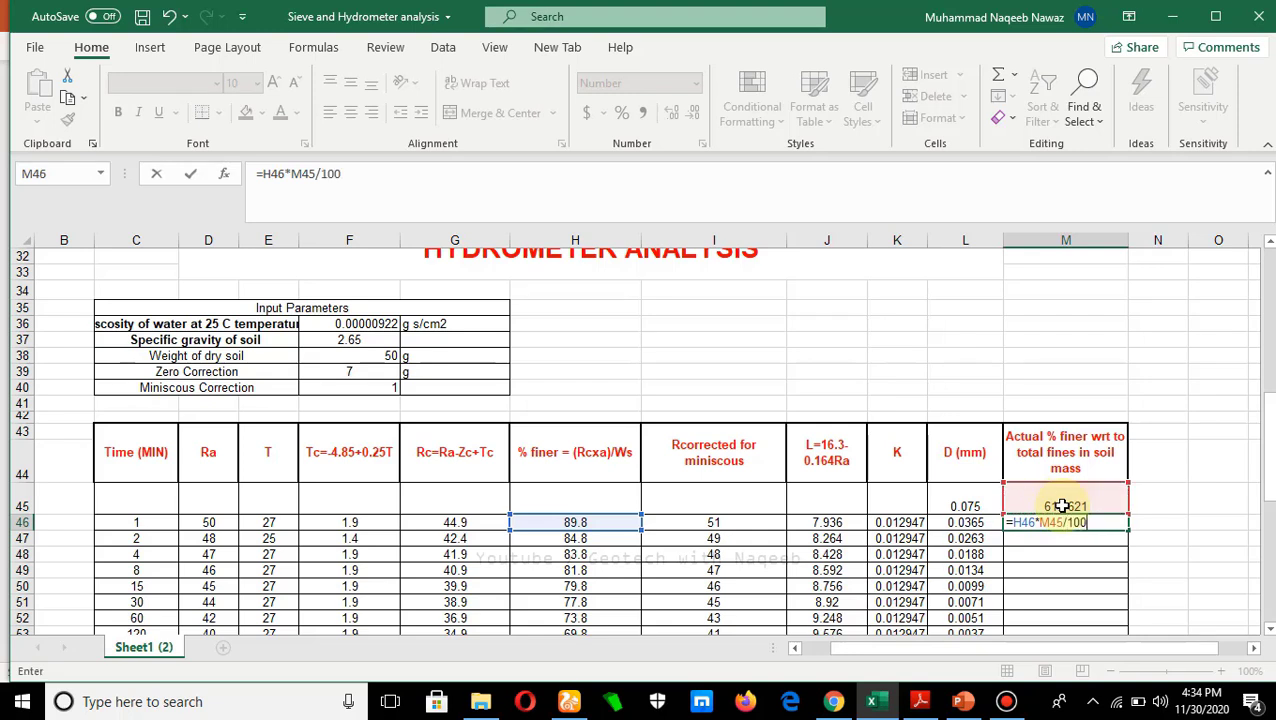
key(Return)
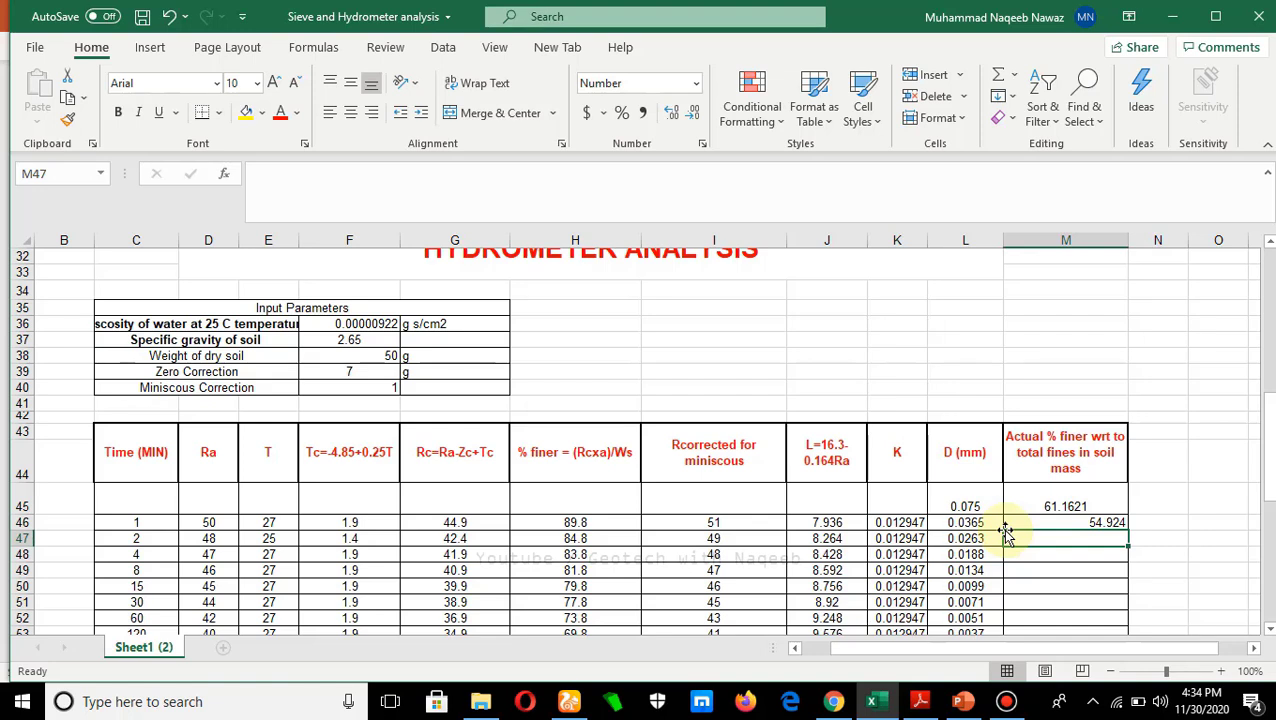
Center the actual % finer value in M46 horizontally.
click(1047, 522)
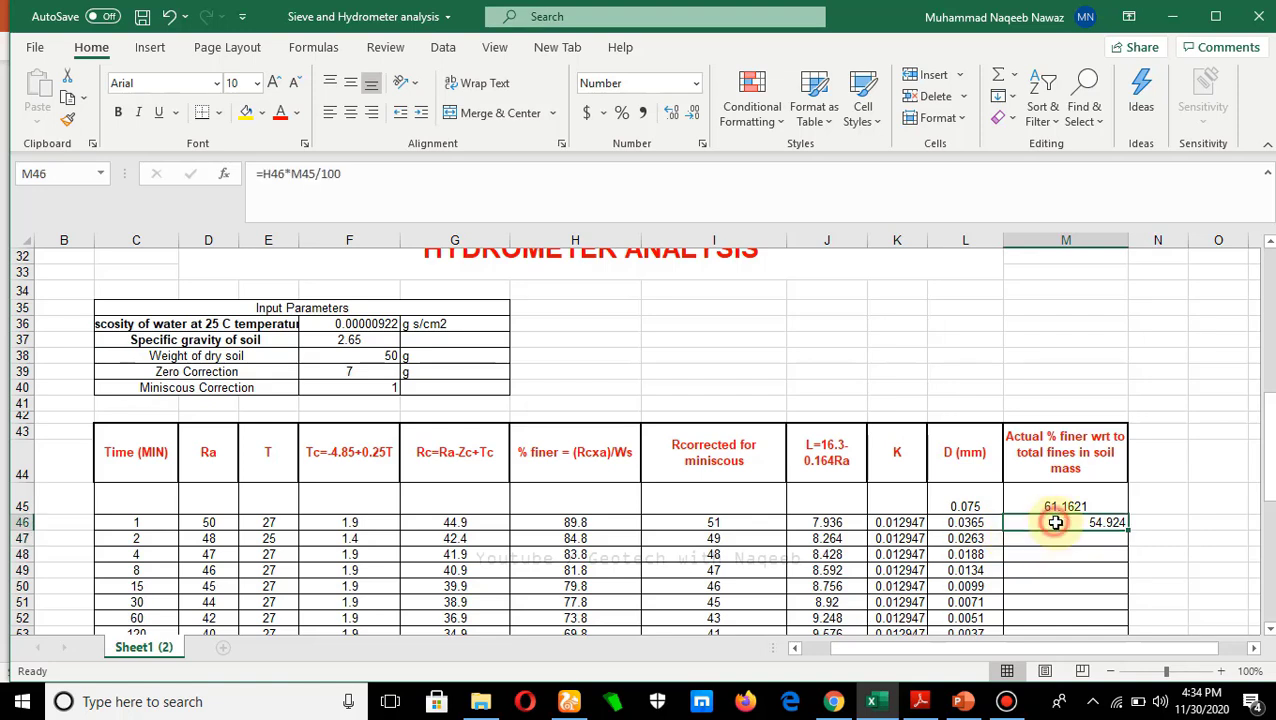
click(351, 113)
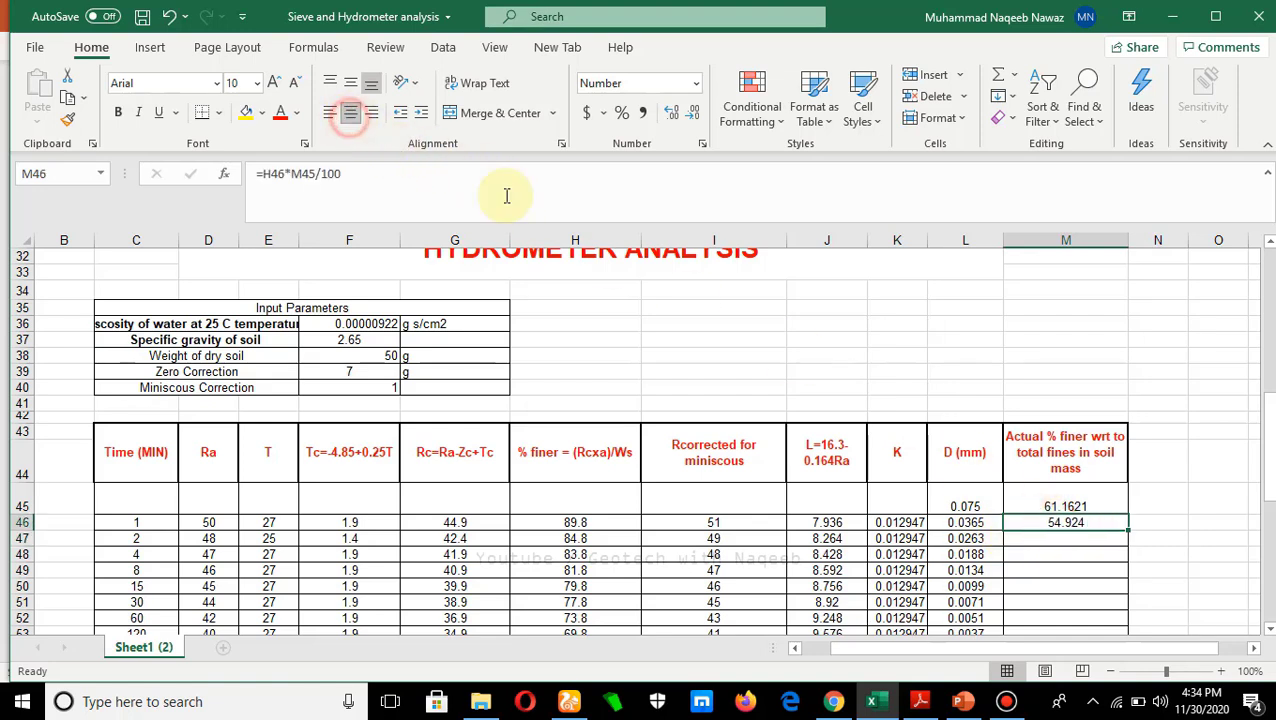
click(1150, 514)
Lock the row of the M45 reference in M46 so the formula is =H46*M$45/100.
click(1064, 517)
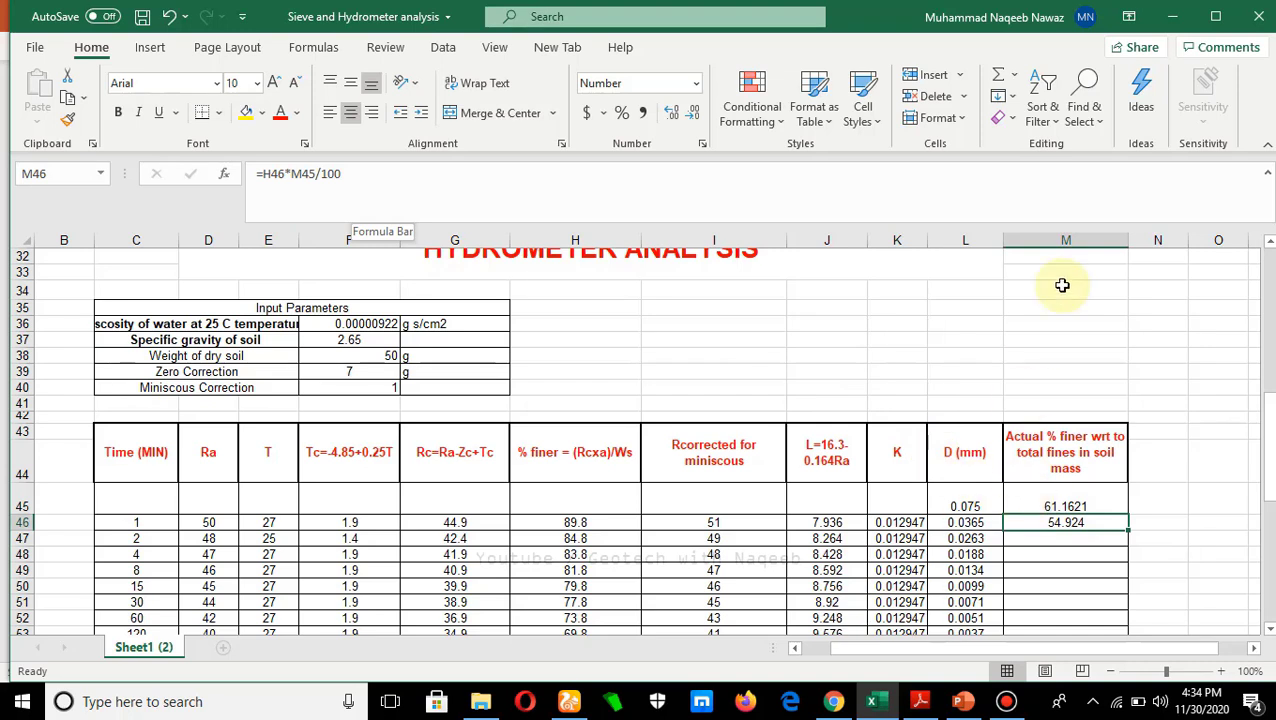
click(299, 176)
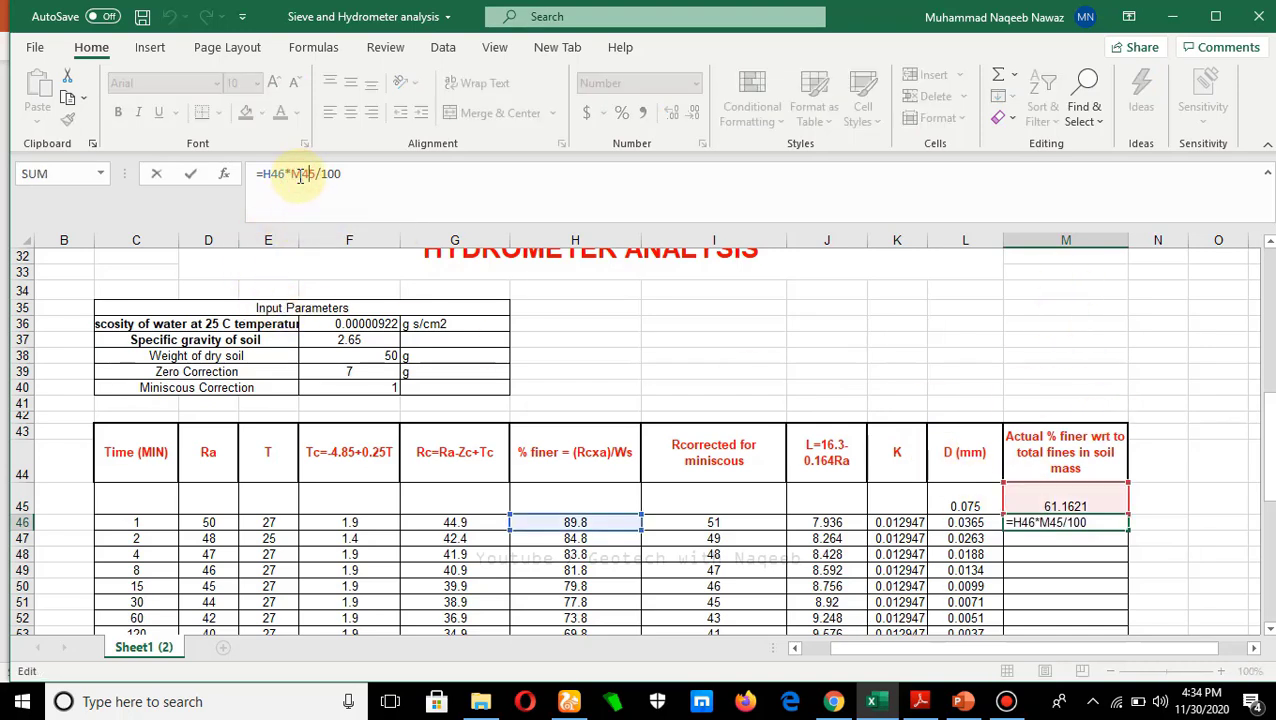
text($)
key(Return)
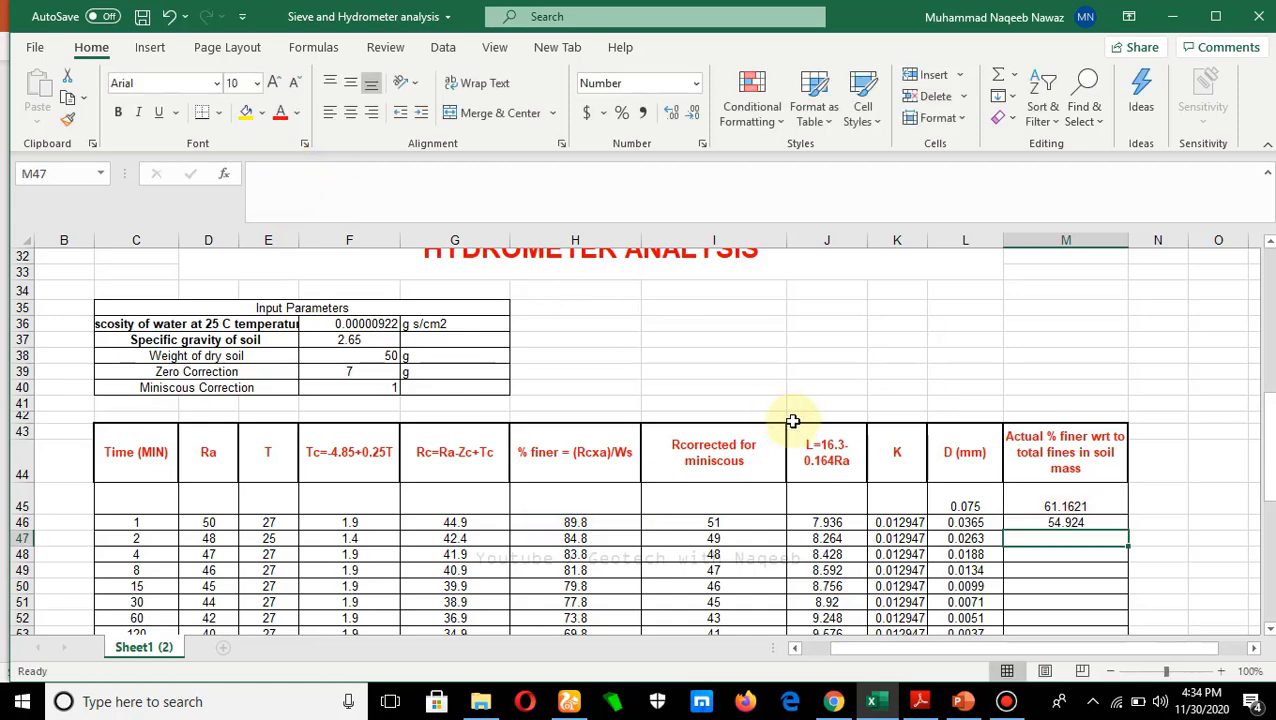
Fill the actual % finer formula from M46 down through M56.
double_click(1088, 522)
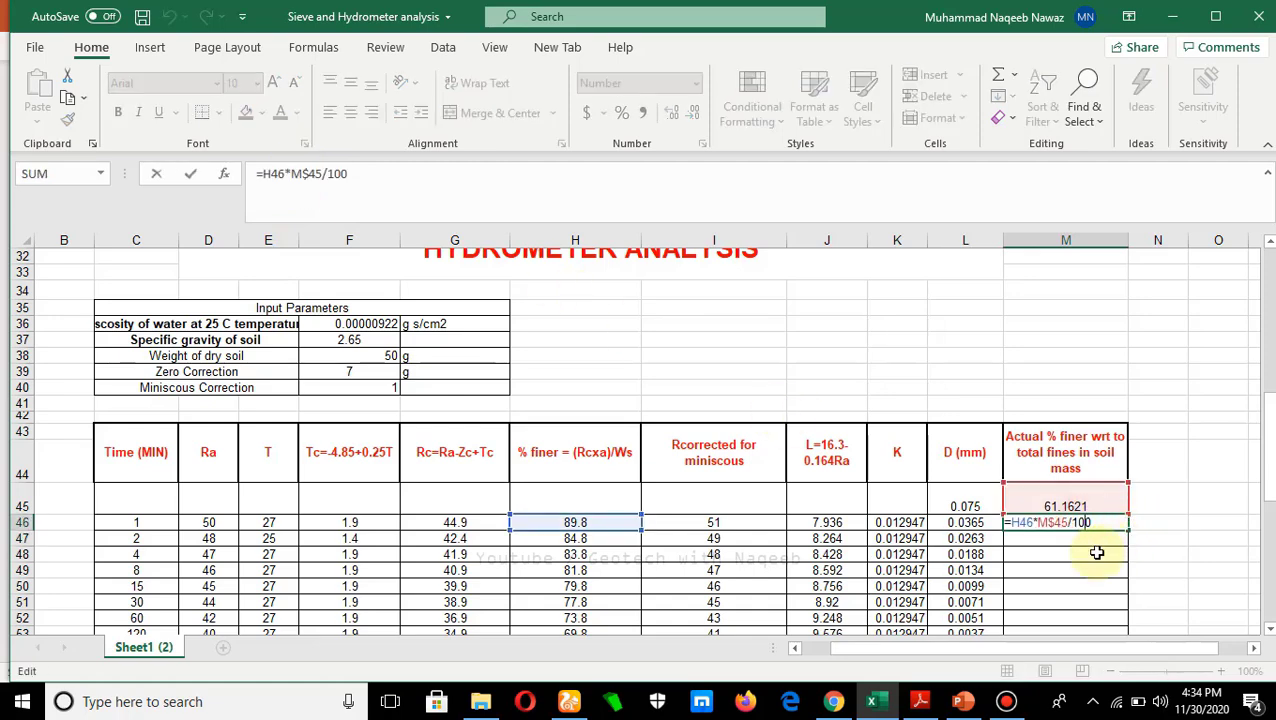
key(Escape)
drag(1128, 530, 1116, 592)
click(1179, 567)
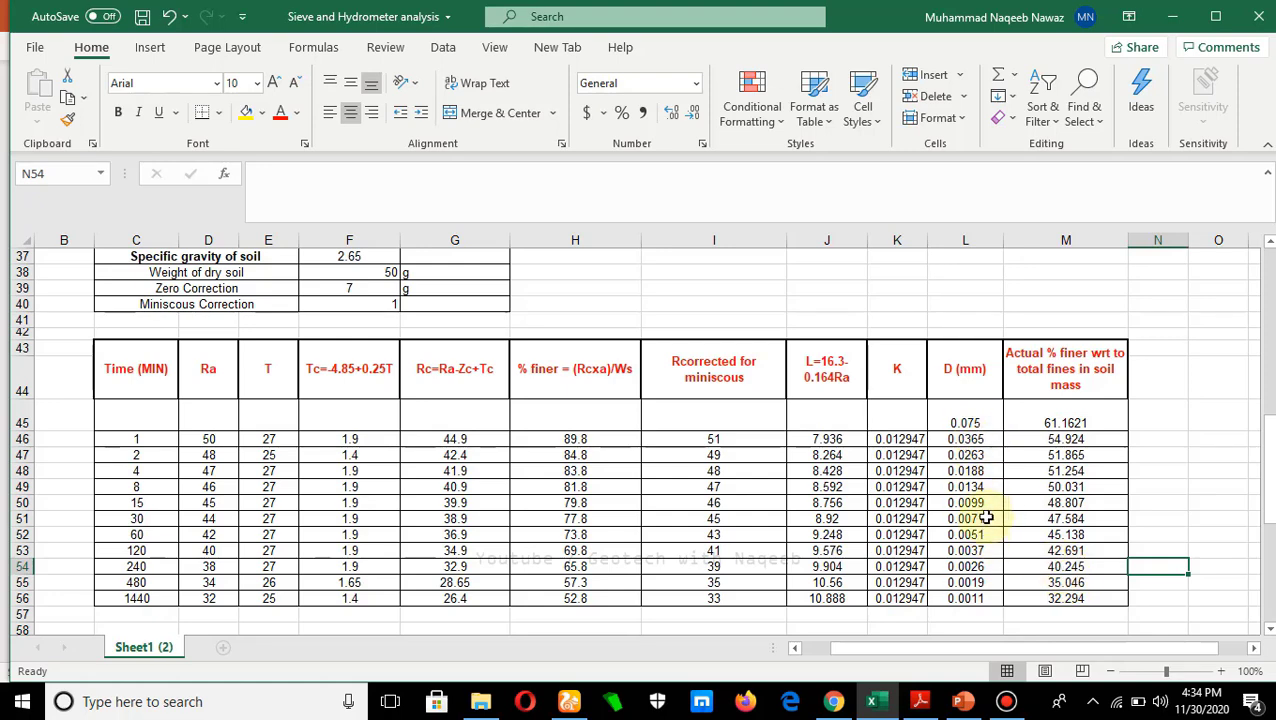
Open the data source of the Gradation Curve chart and start adding a new data series.
scroll(986, 517, up, 12)
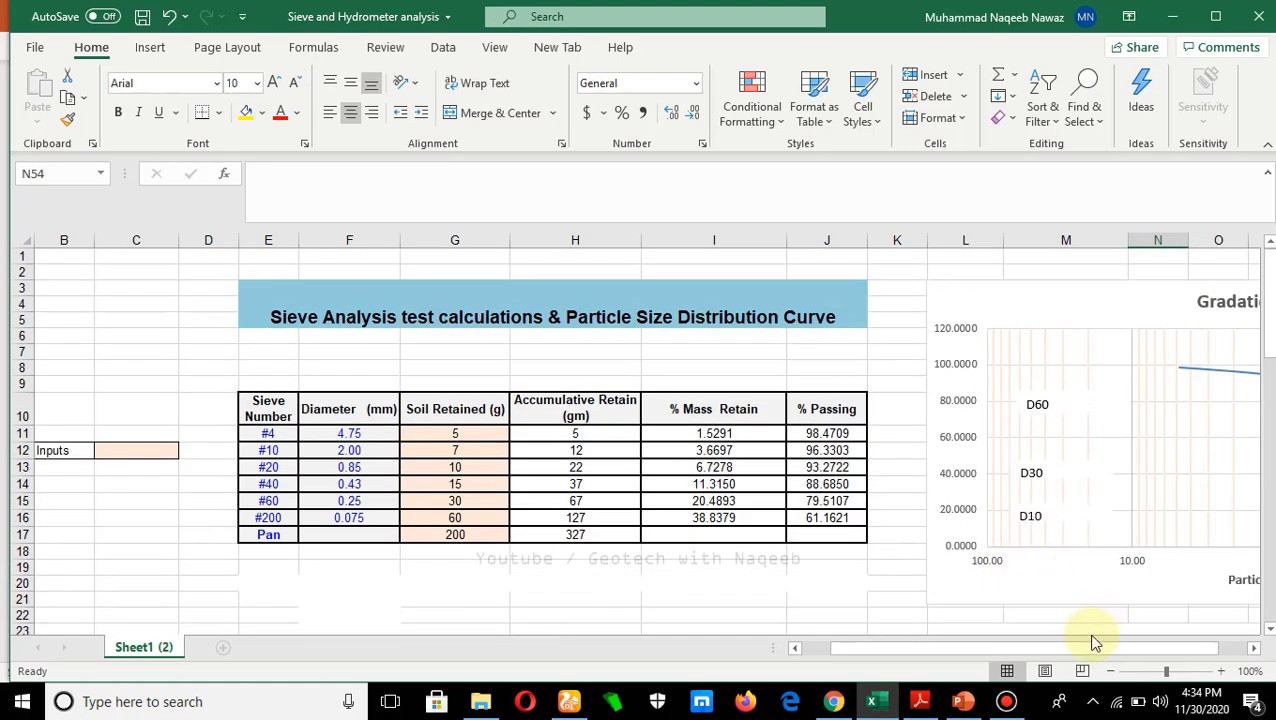
click(1087, 648)
drag(1090, 650, 1162, 621)
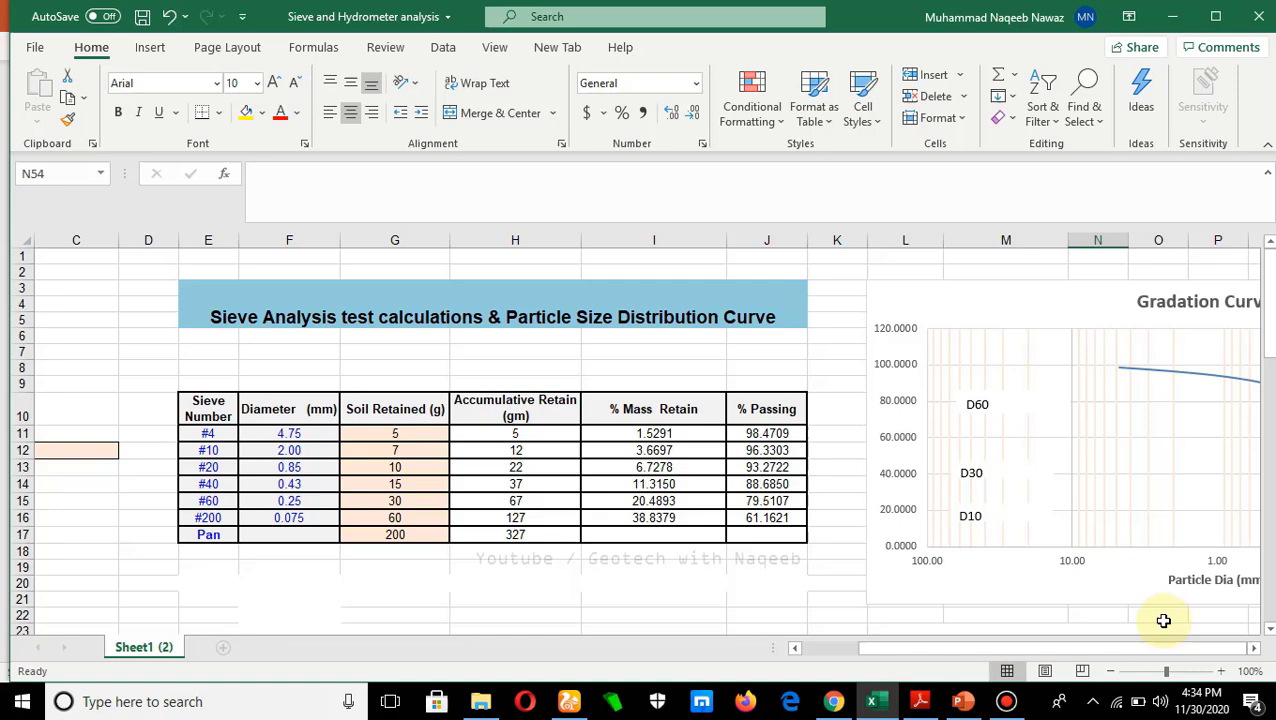
click(1090, 616)
key(Right)
key(Right)
key(Right)
key(Right)
key(Right)
key(Right)
key(Right)
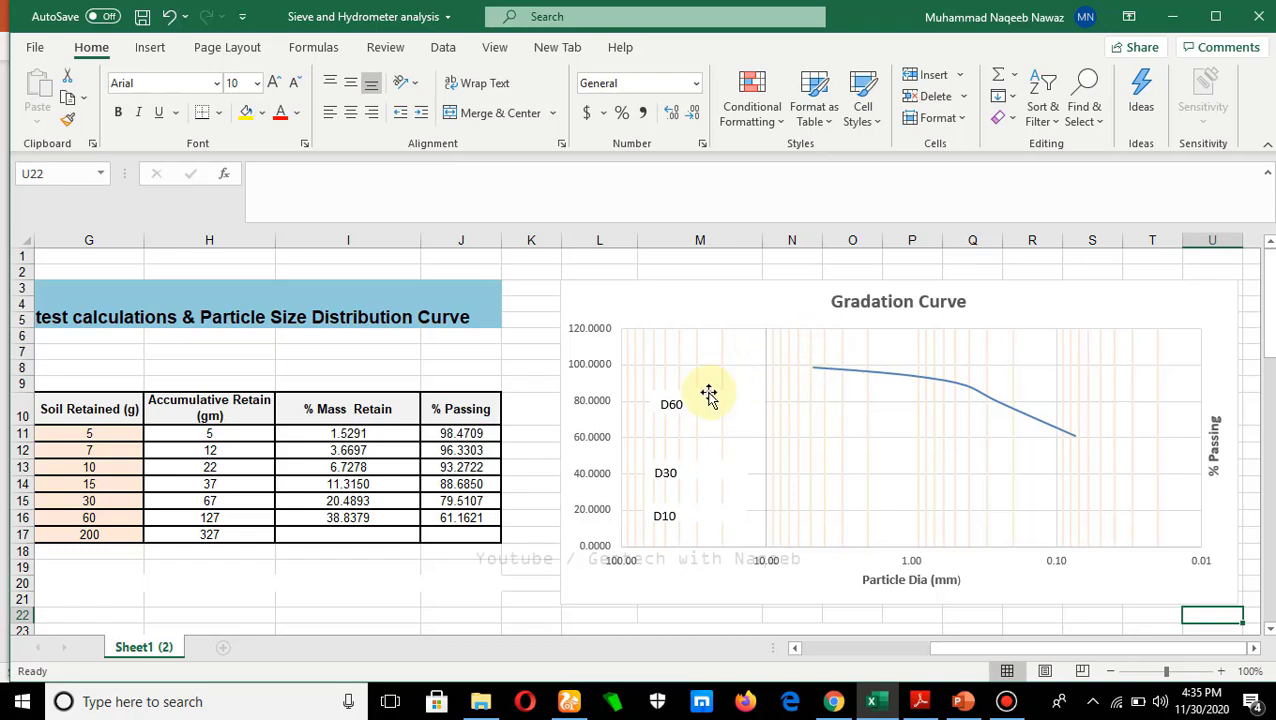
click(870, 433)
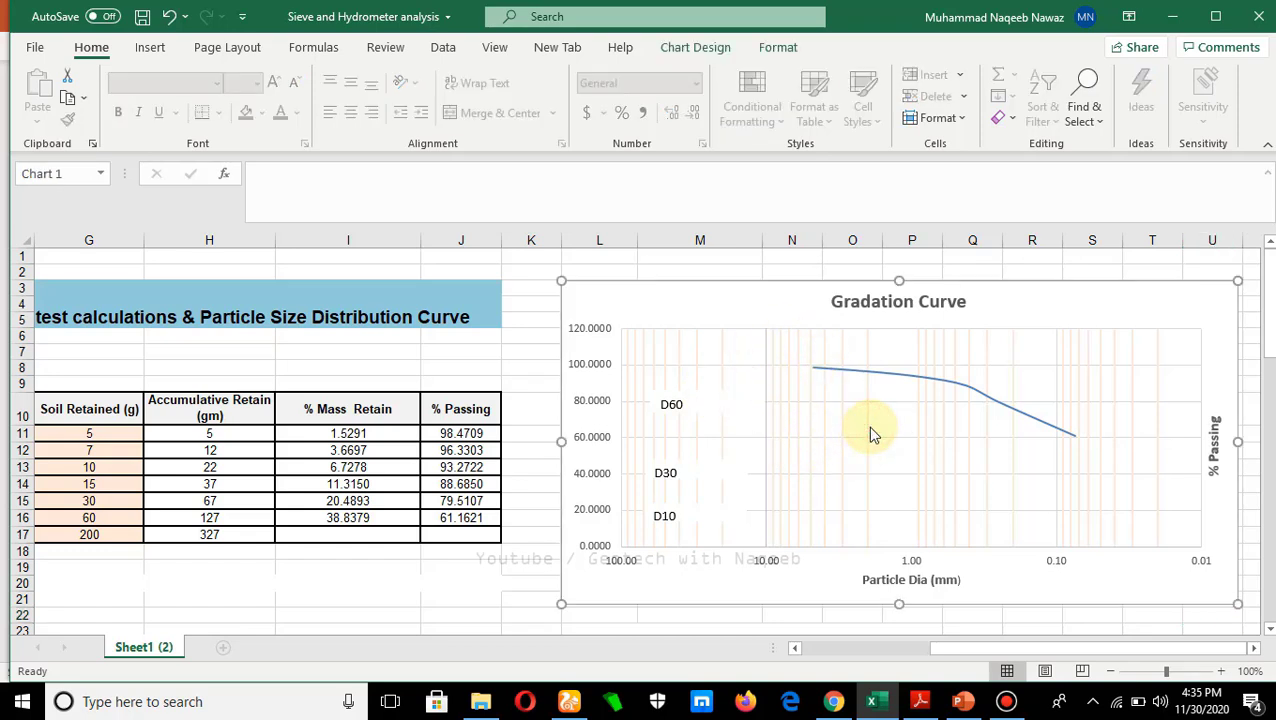
right_click(870, 433)
click(932, 522)
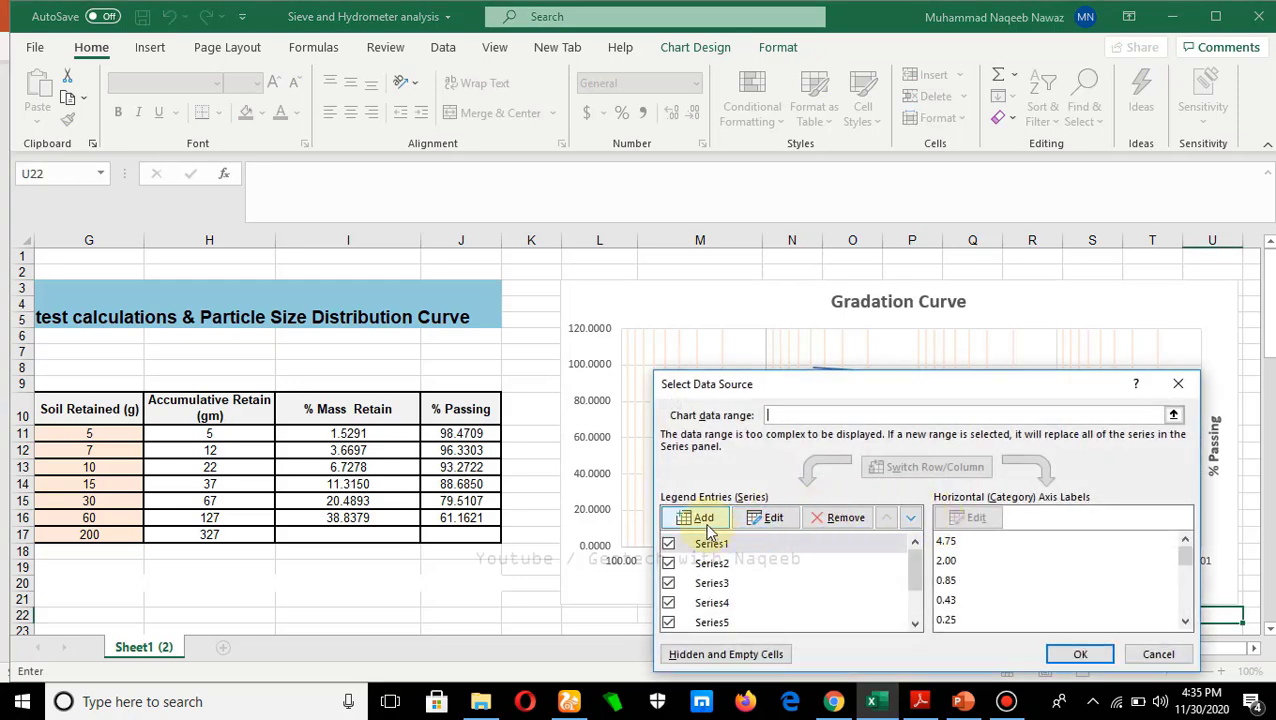
click(703, 518)
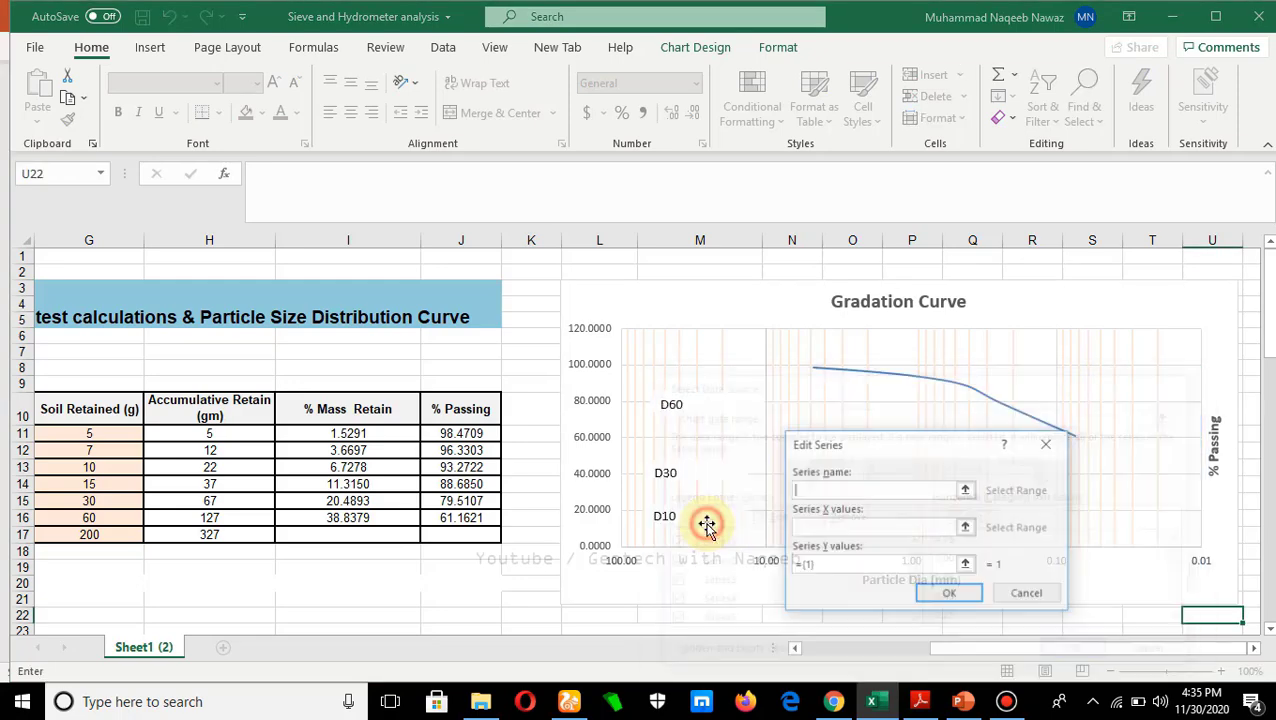
Set the new series' X values to the hydrometer D (mm) range L45:L56.
click(966, 527)
scroll(1044, 591, down, 13)
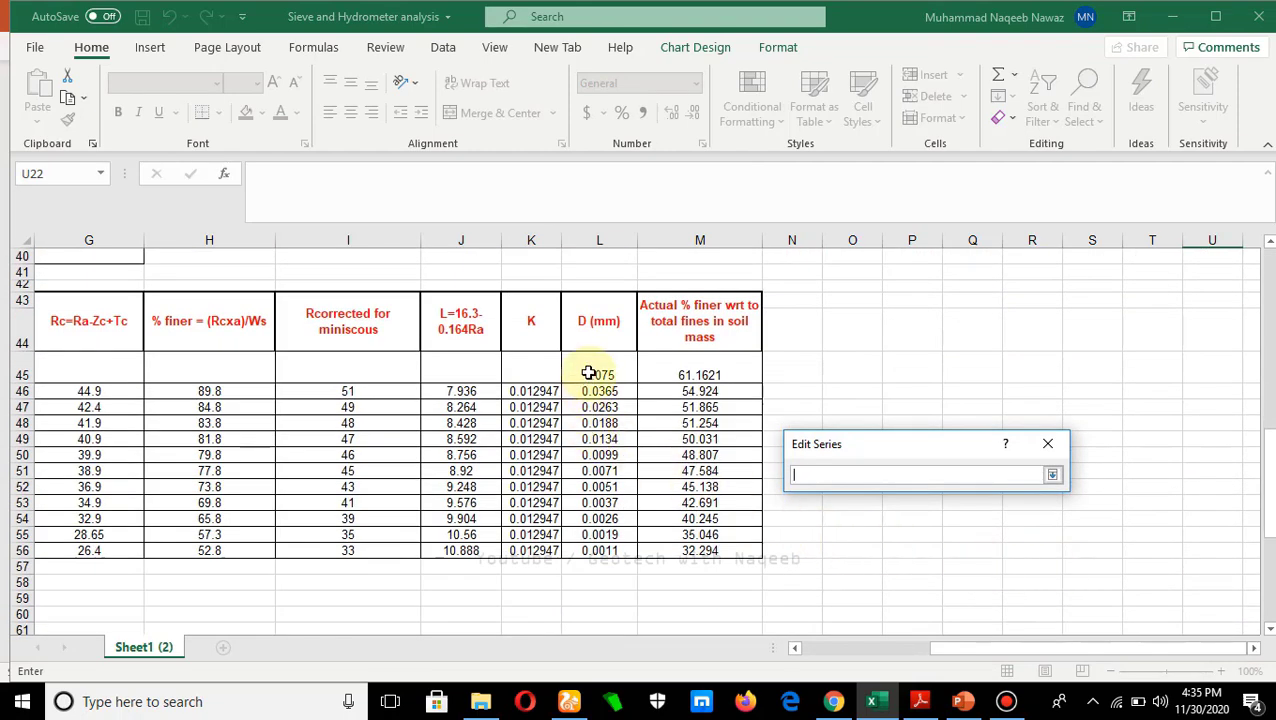
drag(588, 373, 598, 551)
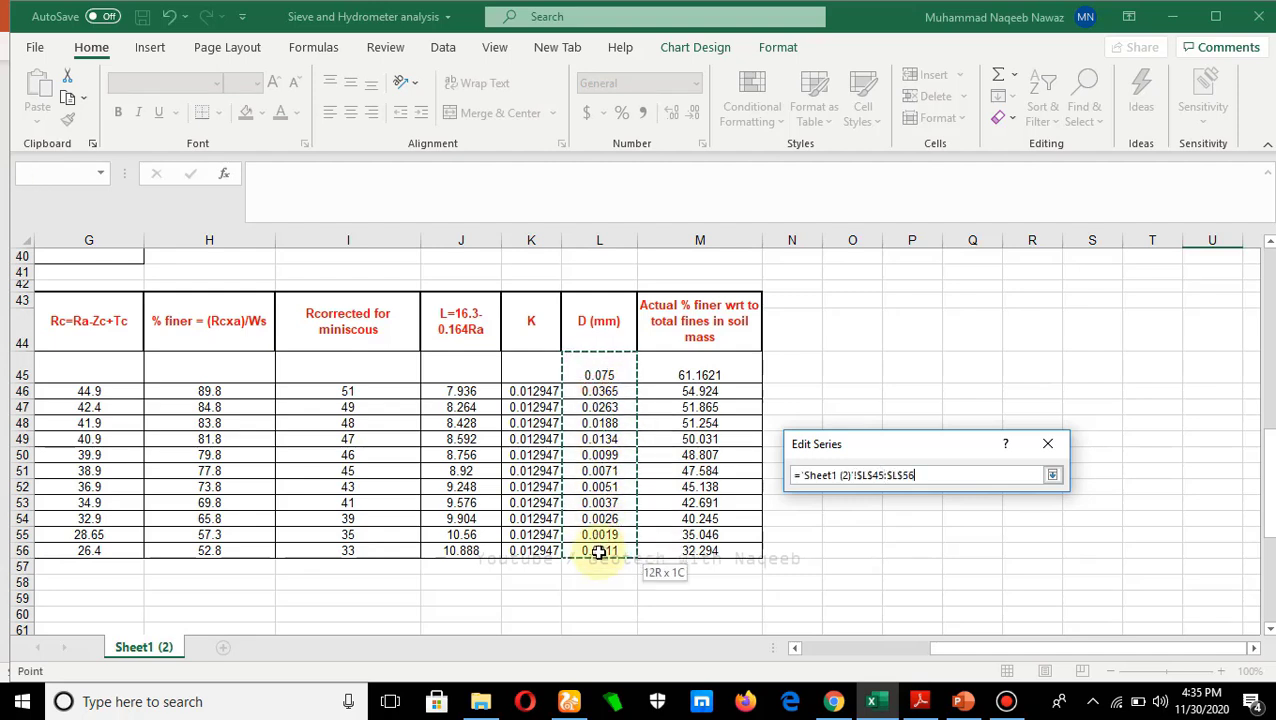
click(1052, 475)
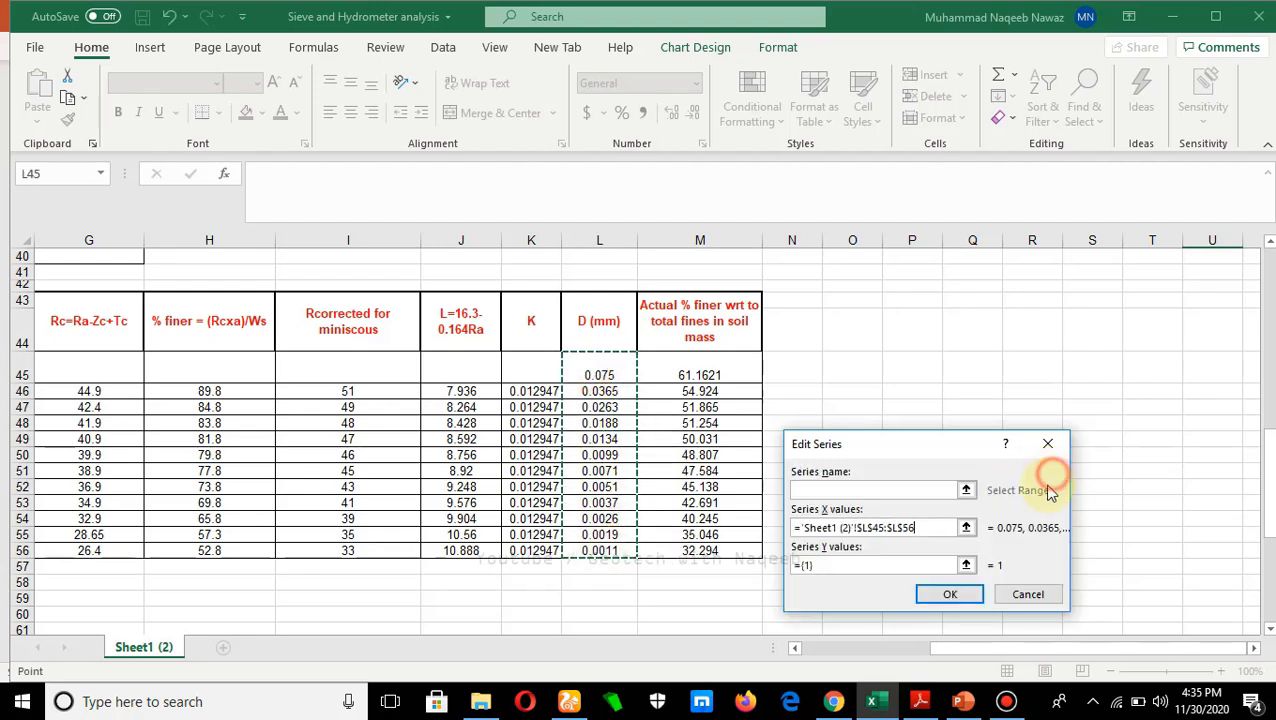
Set the new series' Y values to the actual % finer range M45:M56.
click(966, 565)
drag(693, 378, 700, 551)
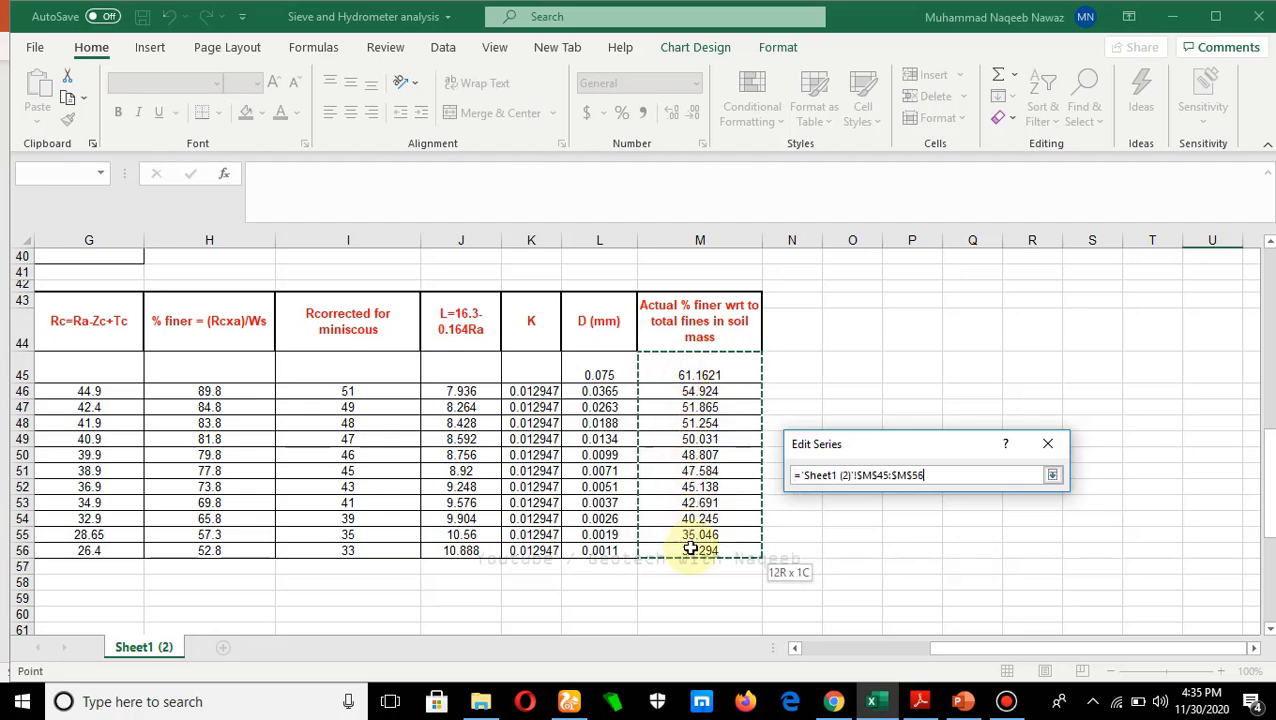
click(1053, 476)
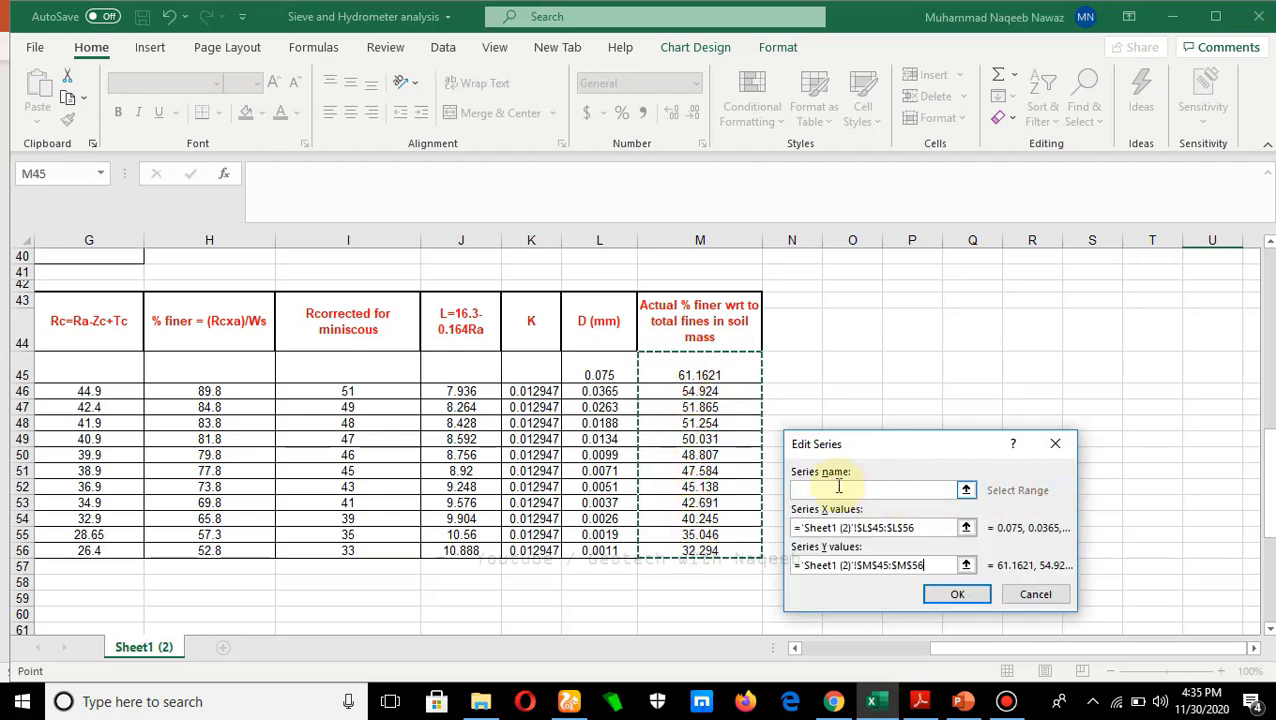
Name the new series "Hydro data" and apply the data source changes to the Gradation Curve chart.
click(815, 488)
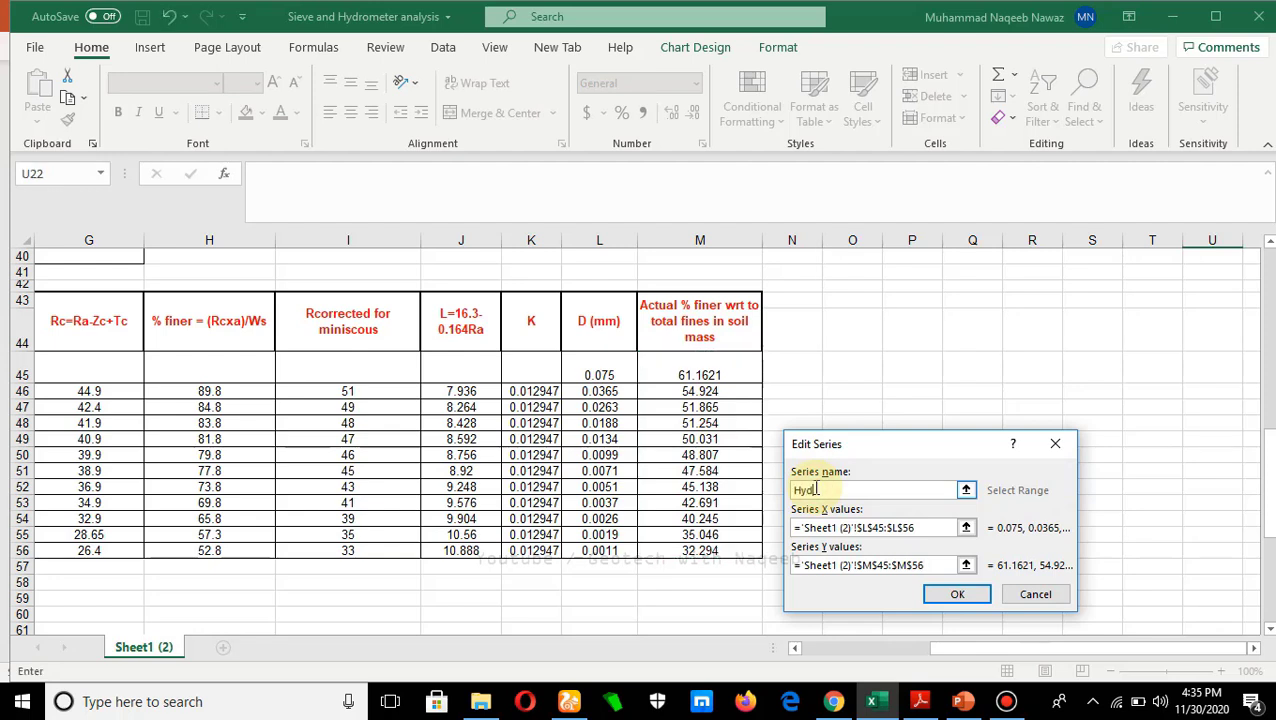
text(Hydro data)
scroll(880, 540, up, 1)
click(957, 594)
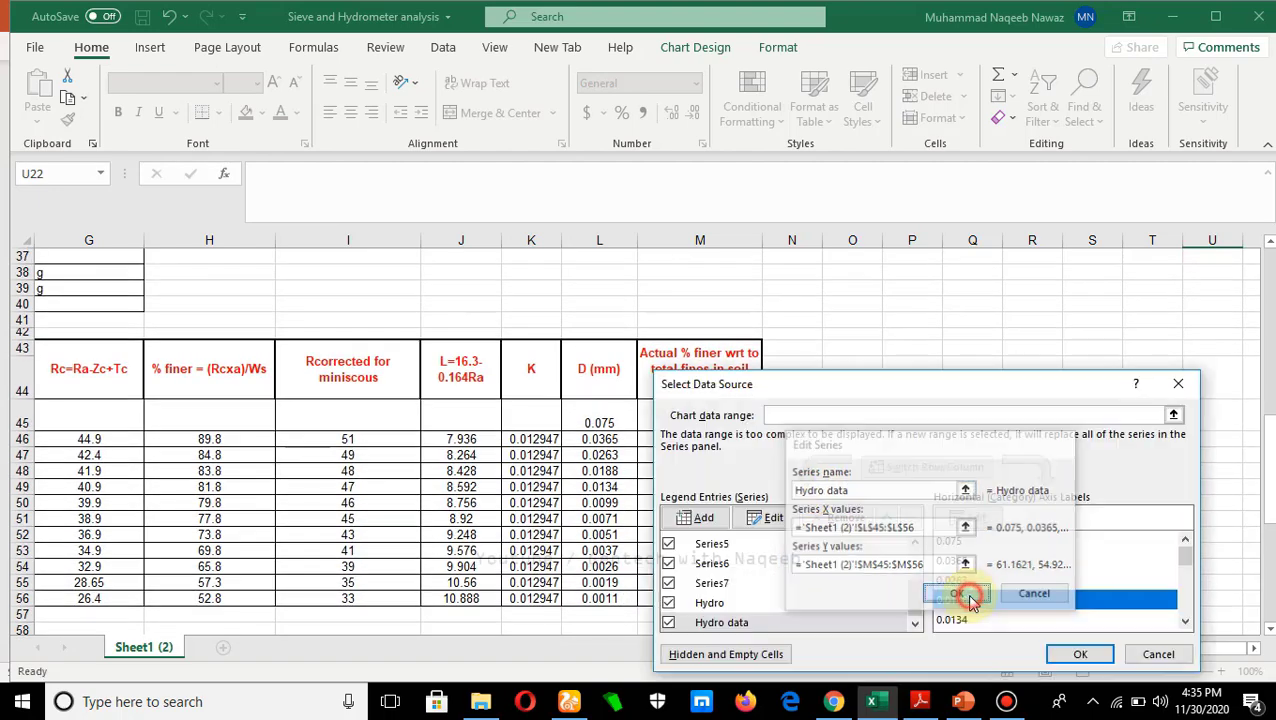
click(1062, 655)
scroll(985, 498, up, 12)
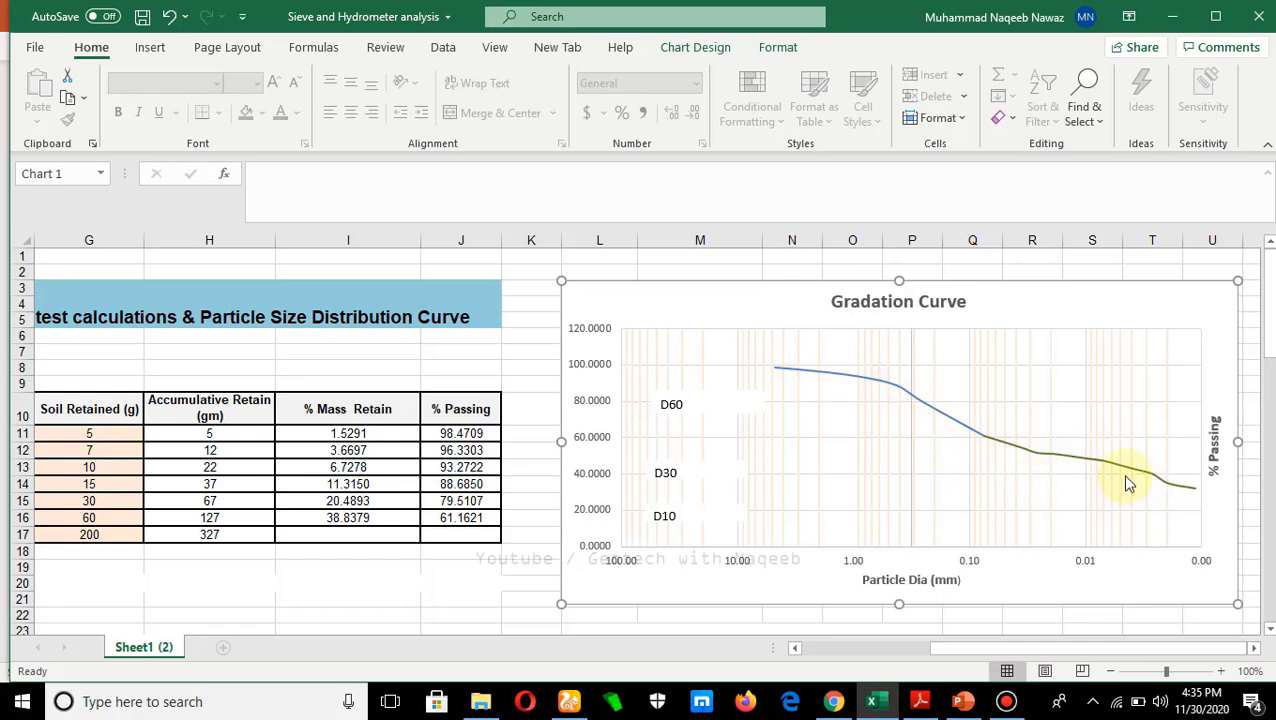
mouse_move(1165, 487)
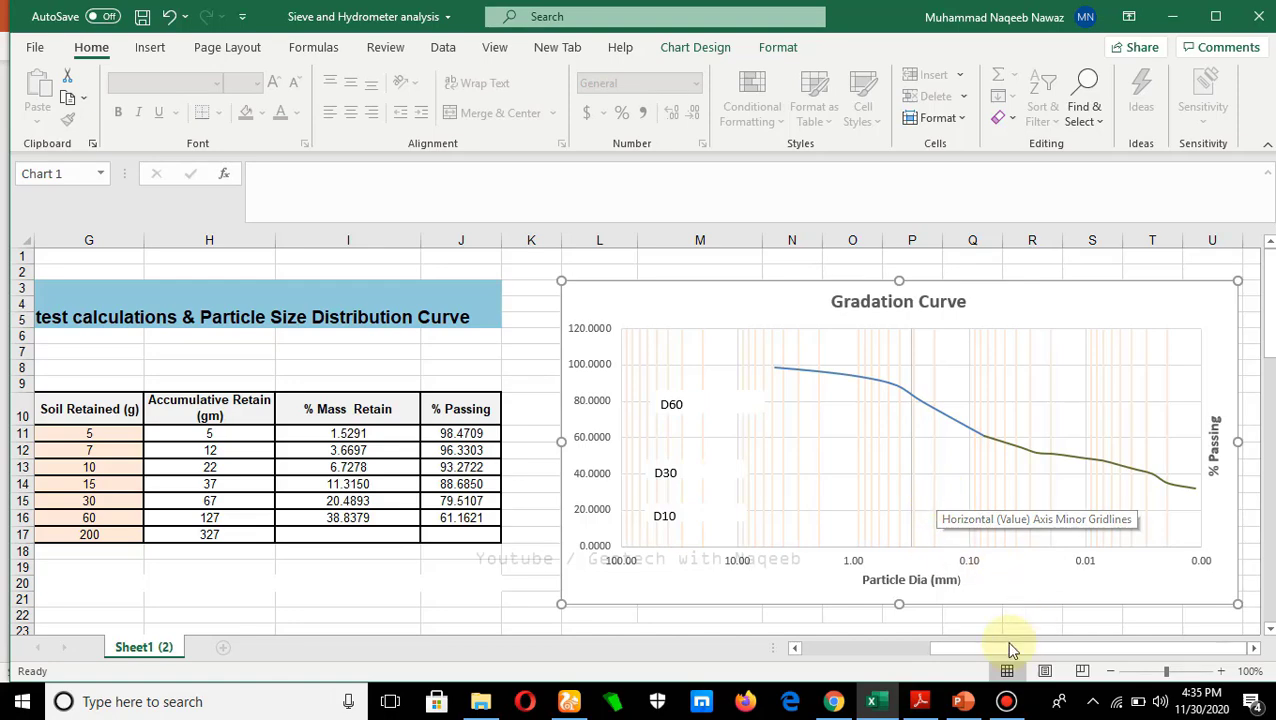
Switch to the hydrometer presentation in PowerPoint and show slide 9 on meniscus and zero corrections.
click(962, 701)
scroll(60, 570, down, 1)
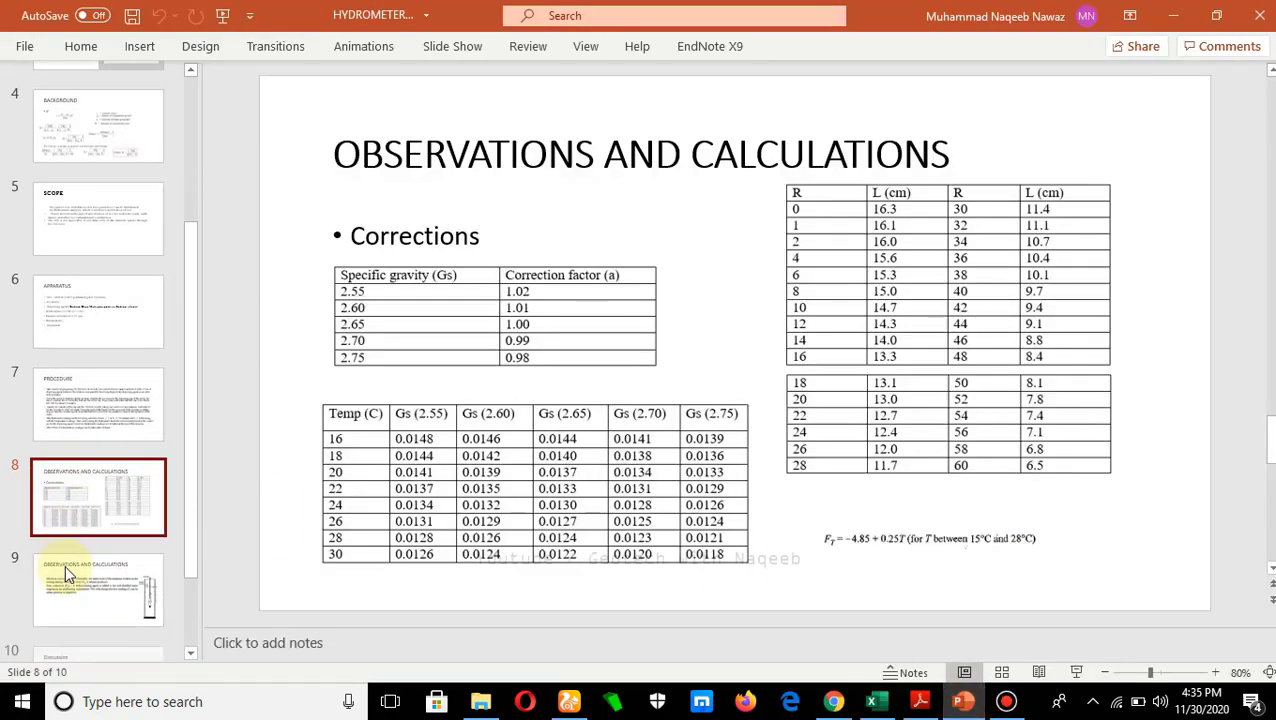
click(76, 582)
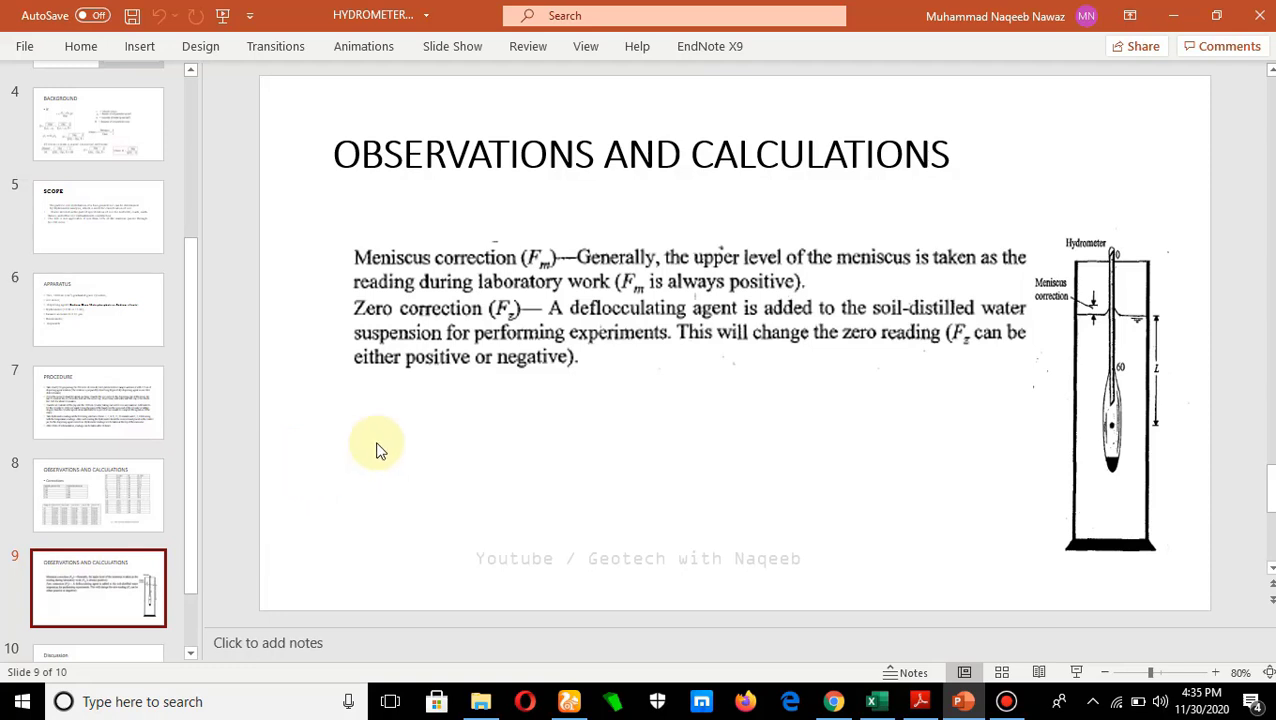